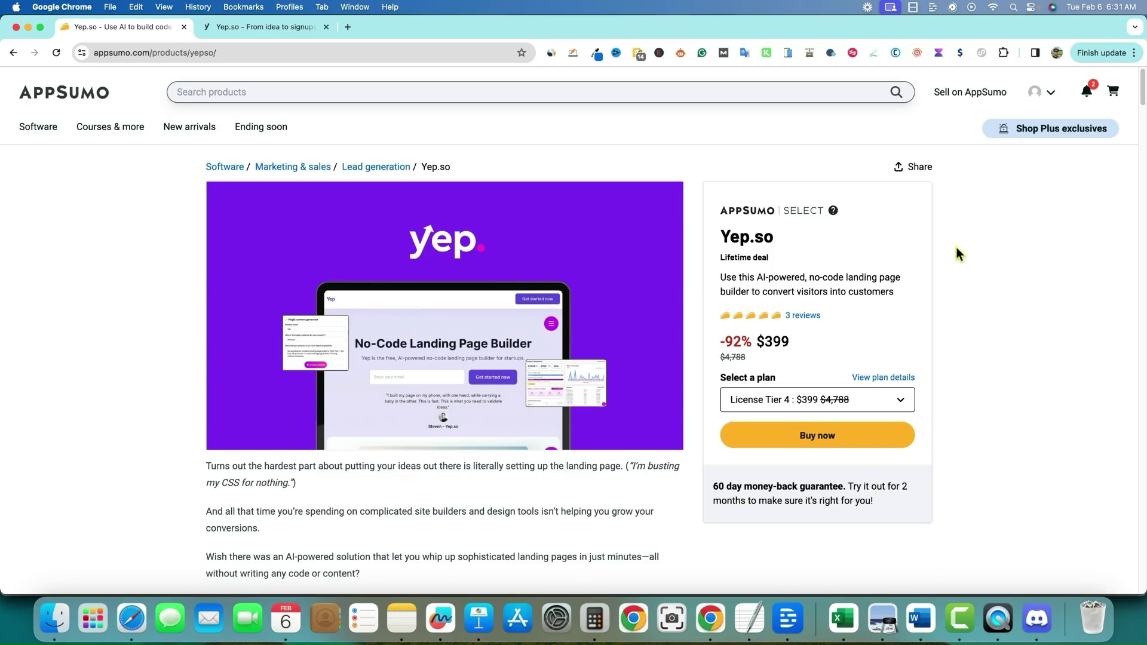
Step: Read through the Yep.so deal page's introduction, TL;DR, At-a-glance and Overview sections
{"action": "scroll", "coordinate": [501, 360], "scroll_direction": "down", "scroll_amount": 7}
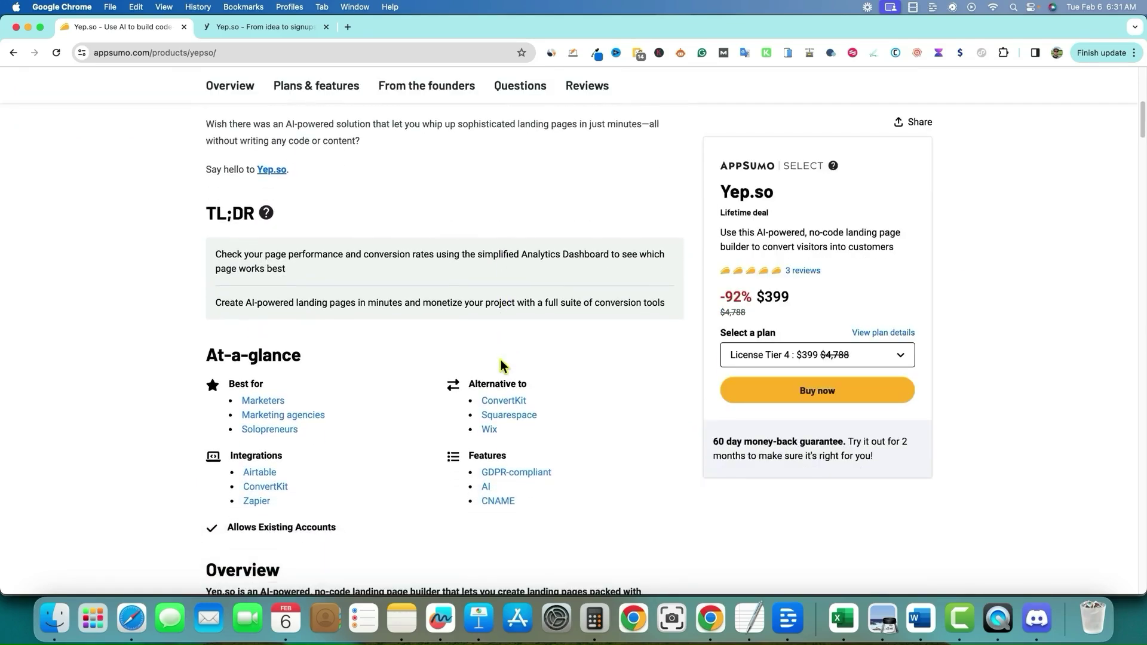
{"action": "scroll", "coordinate": [501, 365], "scroll_direction": "down", "scroll_amount": 1}
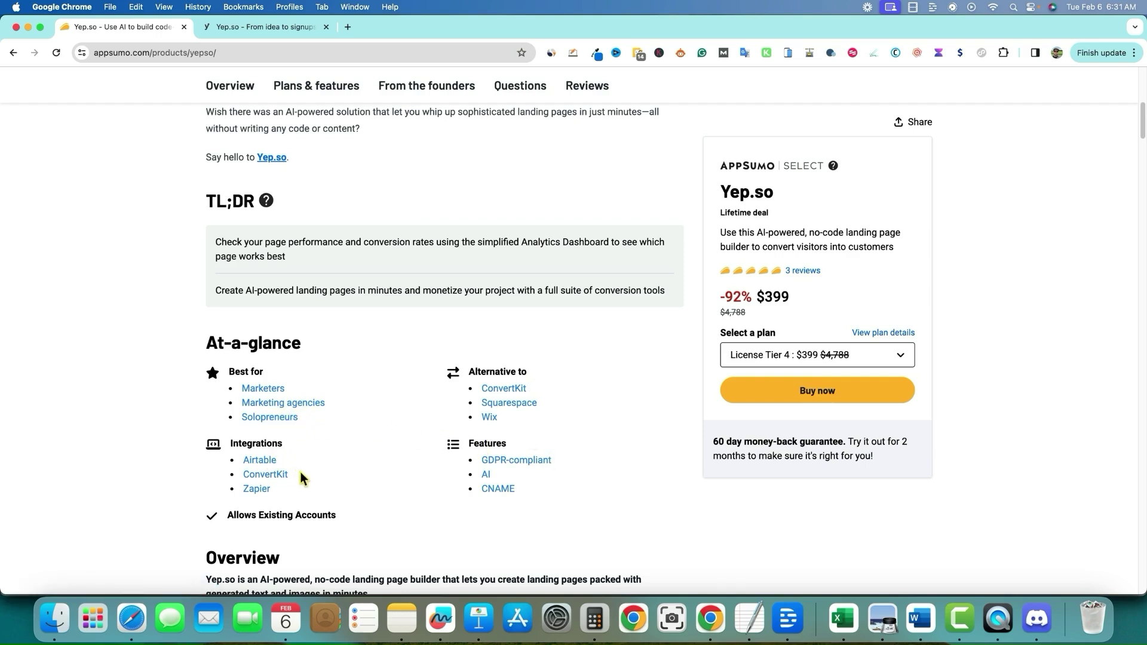
{"action": "scroll", "coordinate": [427, 497], "scroll_direction": "down", "scroll_amount": 4}
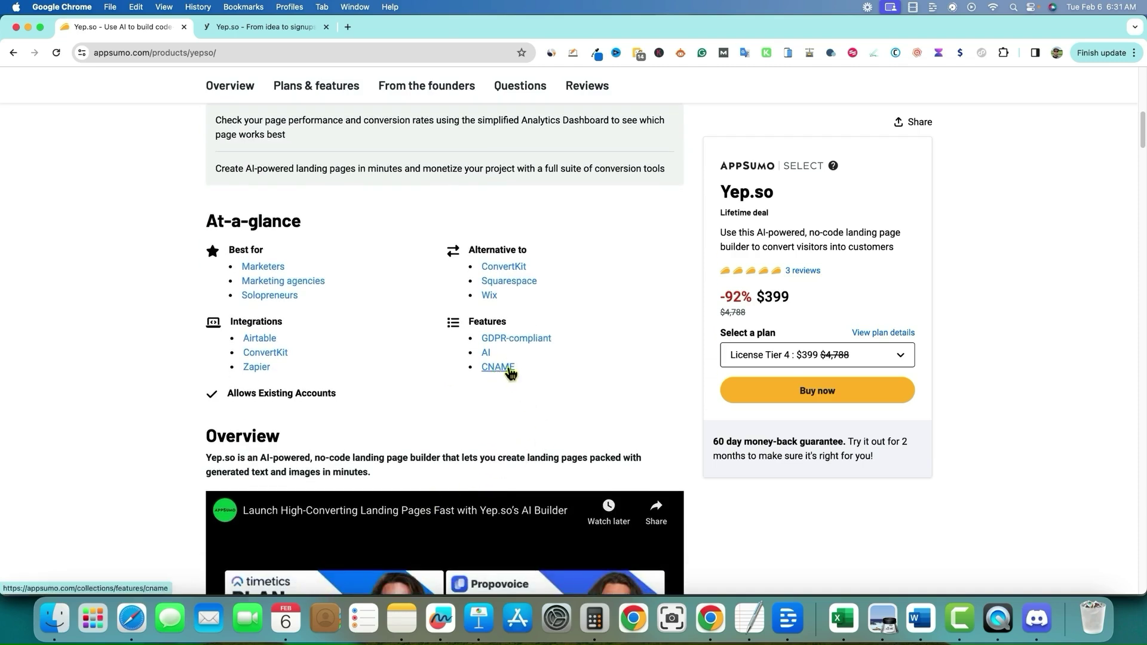
{"action": "scroll", "coordinate": [645, 451], "scroll_direction": "down", "scroll_amount": 3}
{"action": "scroll", "coordinate": [687, 469], "scroll_direction": "down", "scroll_amount": 15}
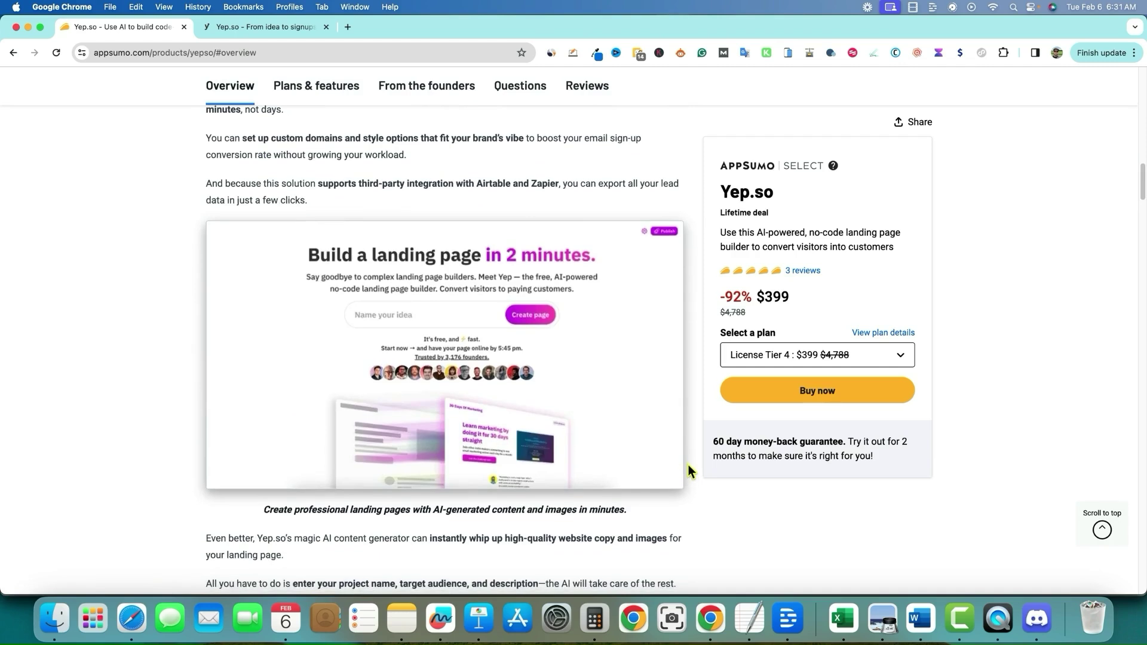
{"action": "scroll", "coordinate": [714, 497], "scroll_direction": "down", "scroll_amount": 15}
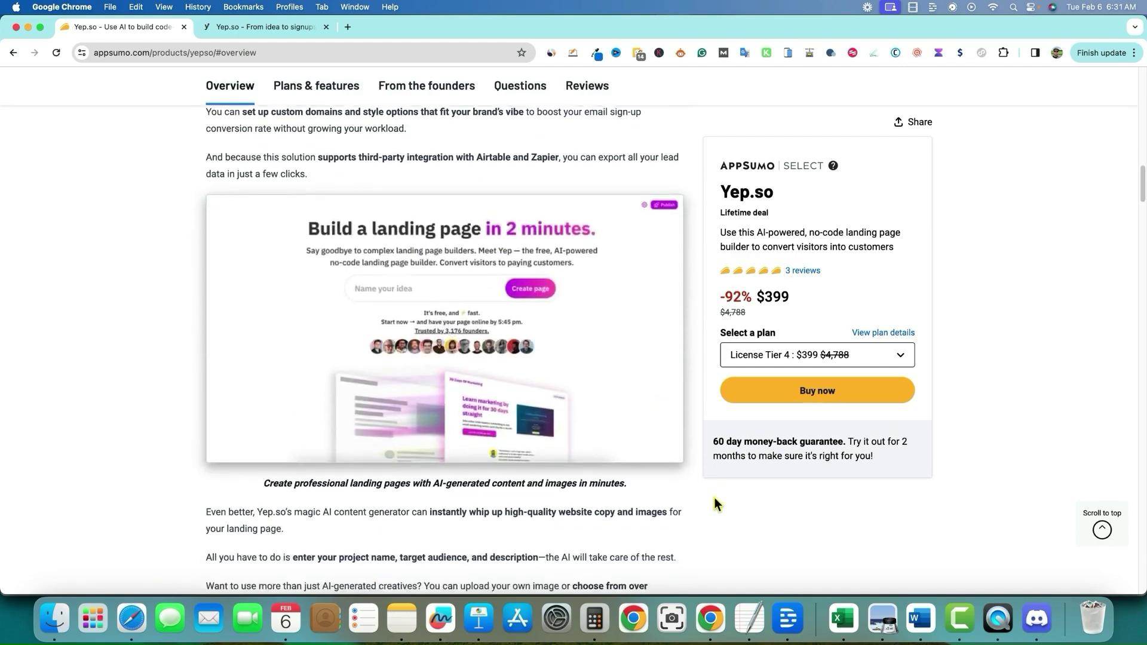
Step: Go to the From the founders section and open the product's Roadmap link in a new tab
{"action": "left_click", "coordinate": [392, 92]}
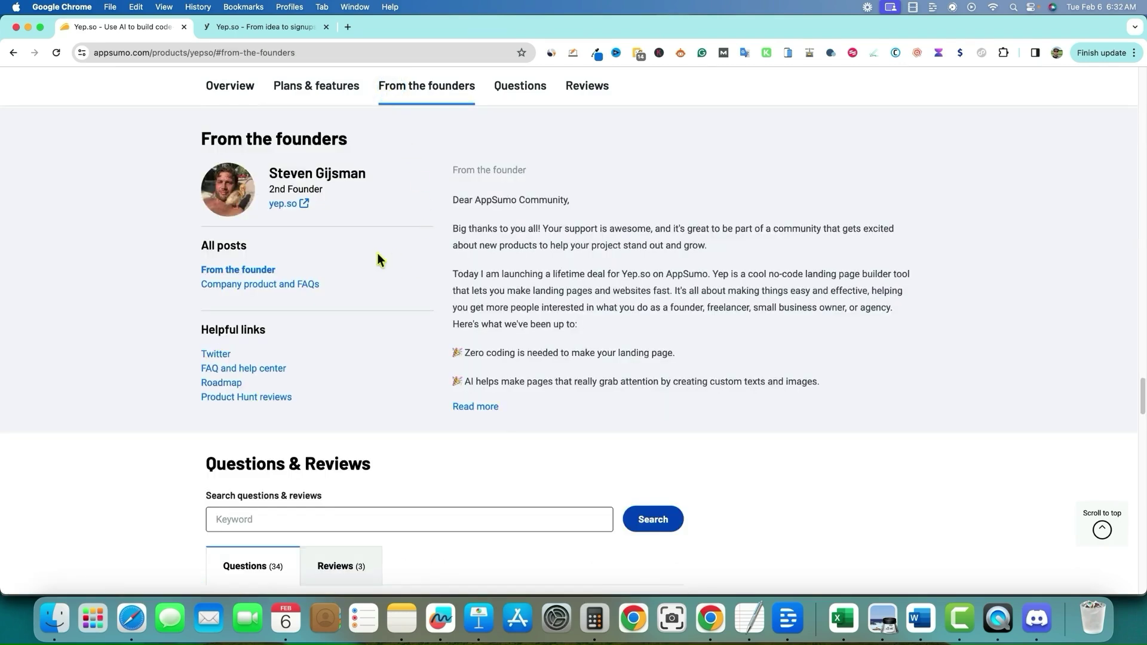
{"action": "right_click", "coordinate": [230, 387]}
{"action": "left_click", "coordinate": [259, 295]}
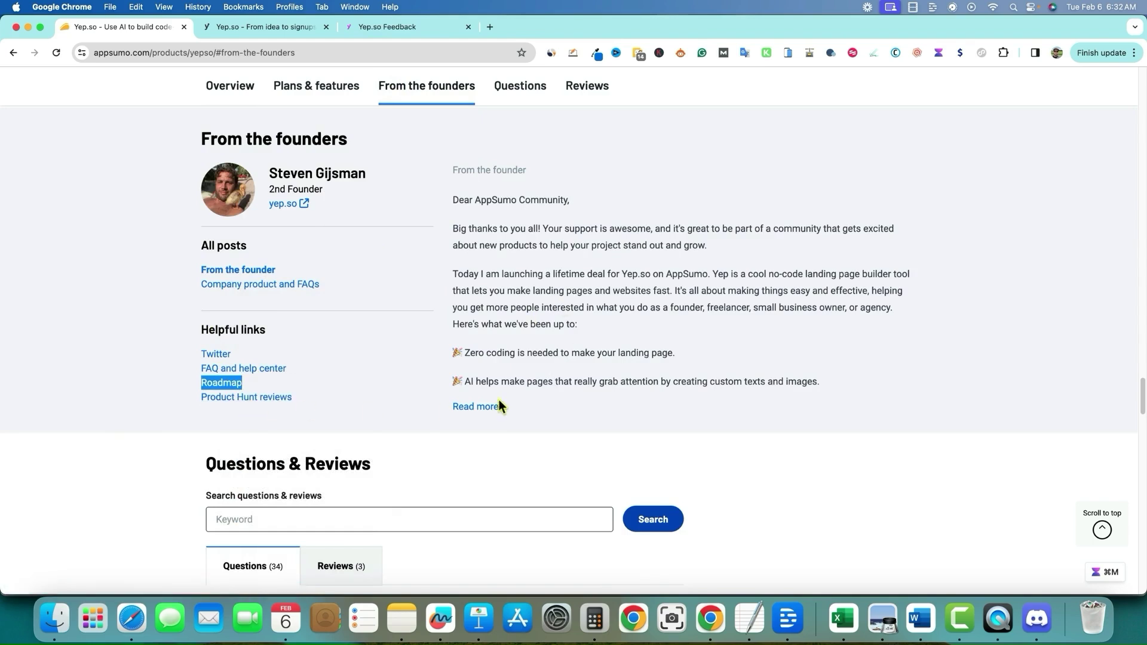
Step: Expand the full founder letter and highlight "Gumroad" in its point about payments
{"action": "left_click", "coordinate": [478, 407]}
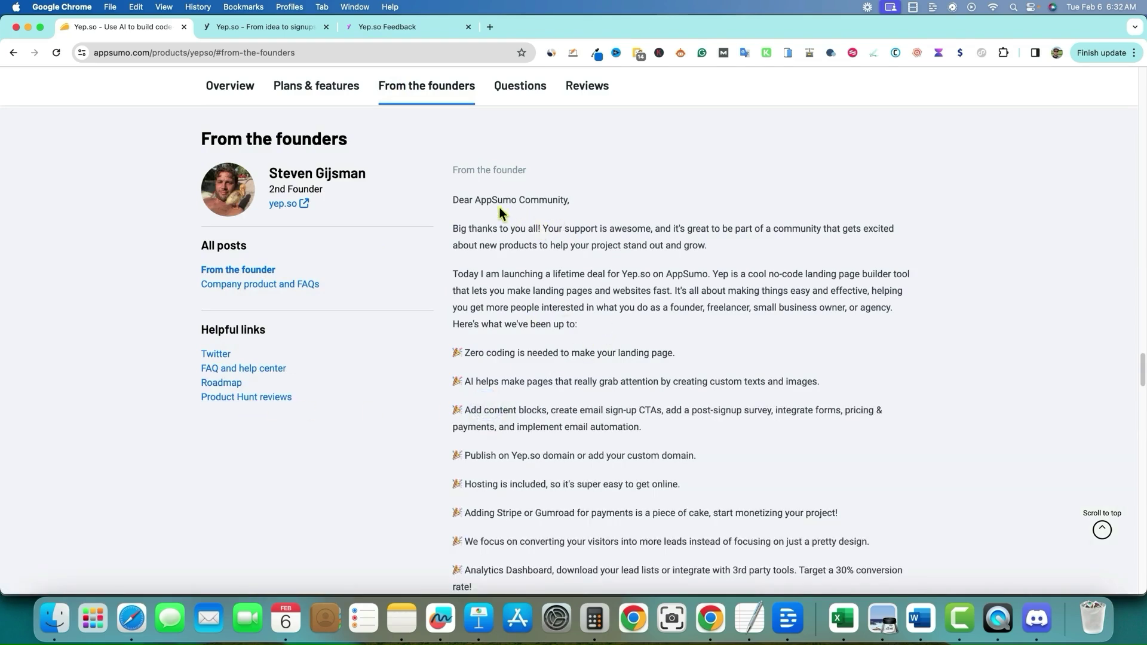
{"action": "scroll", "coordinate": [523, 343], "scroll_direction": "down", "scroll_amount": 1}
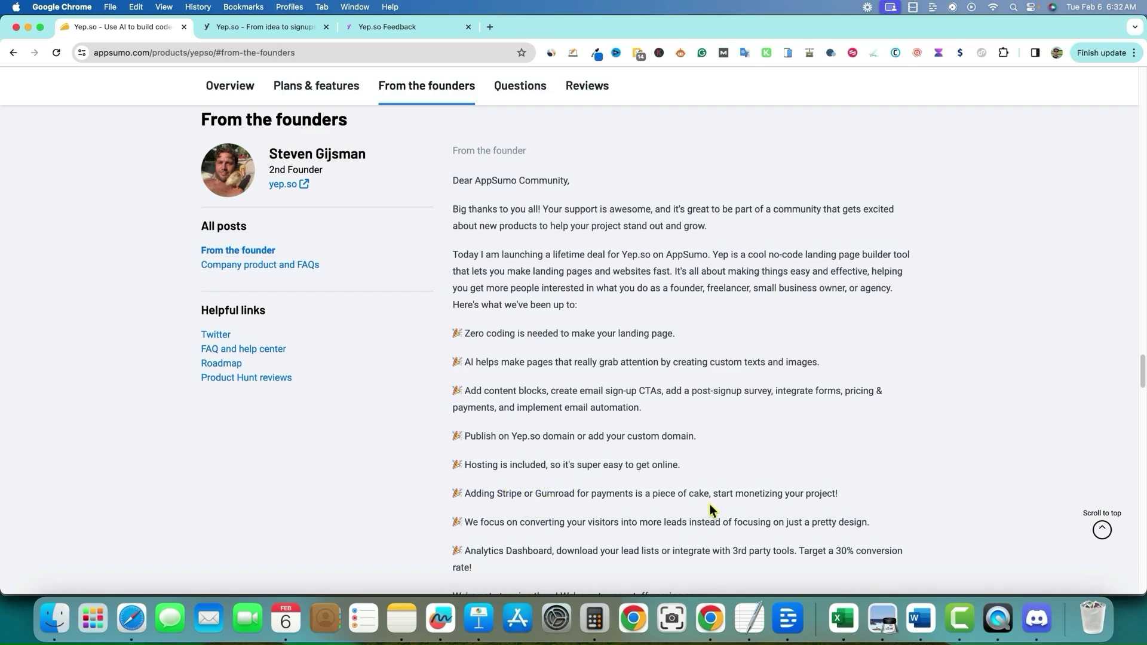
{"action": "left_click_drag", "start_coordinate": [536, 495], "coordinate": [576, 495]}
{"action": "left_click", "coordinate": [537, 493]}
{"action": "left_click_drag", "start_coordinate": [521, 494], "coordinate": [576, 494]}
{"action": "left_click", "coordinate": [531, 490]}
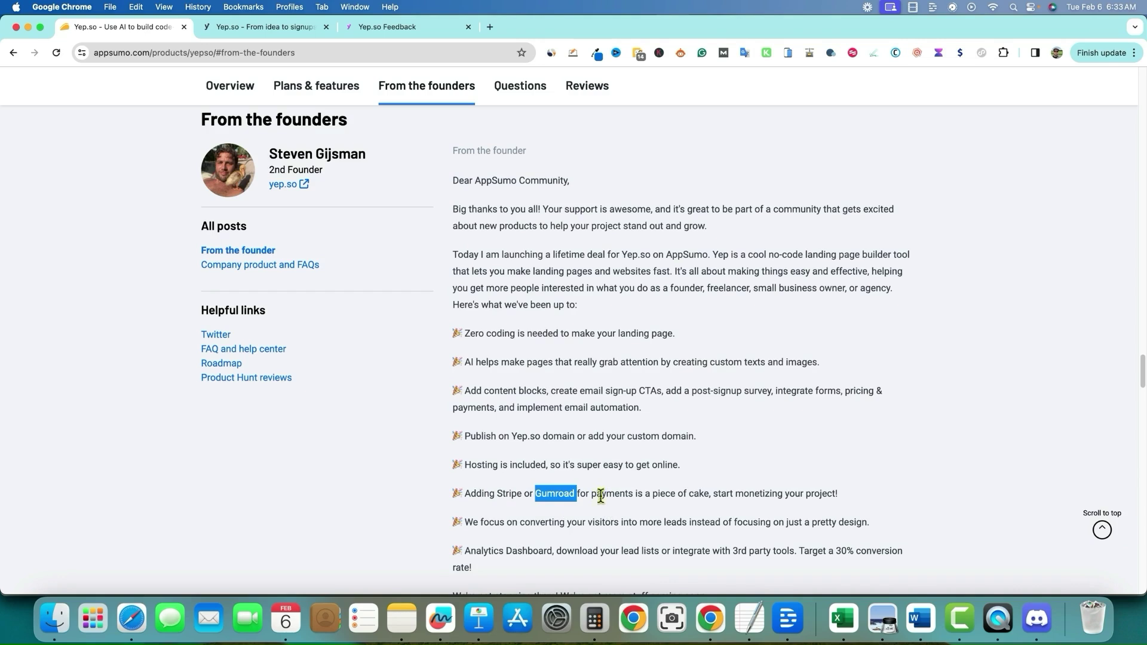
Step: Read the rest of the founder letter, highlighting Better A/B Testing among the features coming soon
{"action": "scroll", "coordinate": [594, 525], "scroll_direction": "down", "scroll_amount": 1}
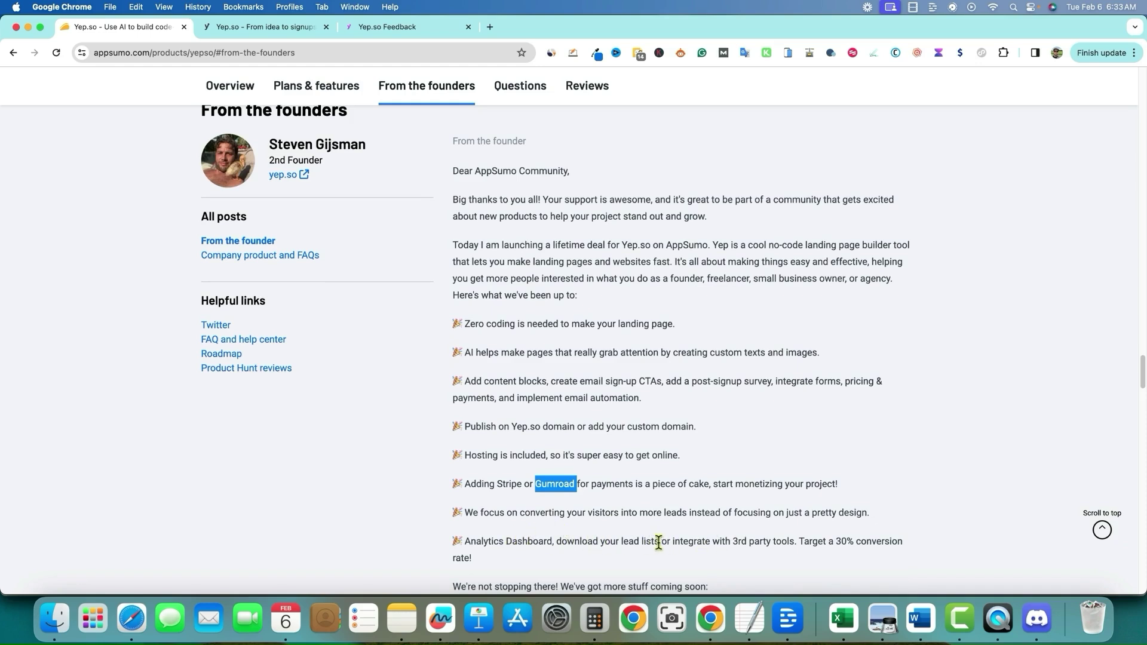
{"action": "scroll", "coordinate": [651, 541], "scroll_direction": "down", "scroll_amount": 3}
{"action": "scroll", "coordinate": [646, 539], "scroll_direction": "down", "scroll_amount": 6}
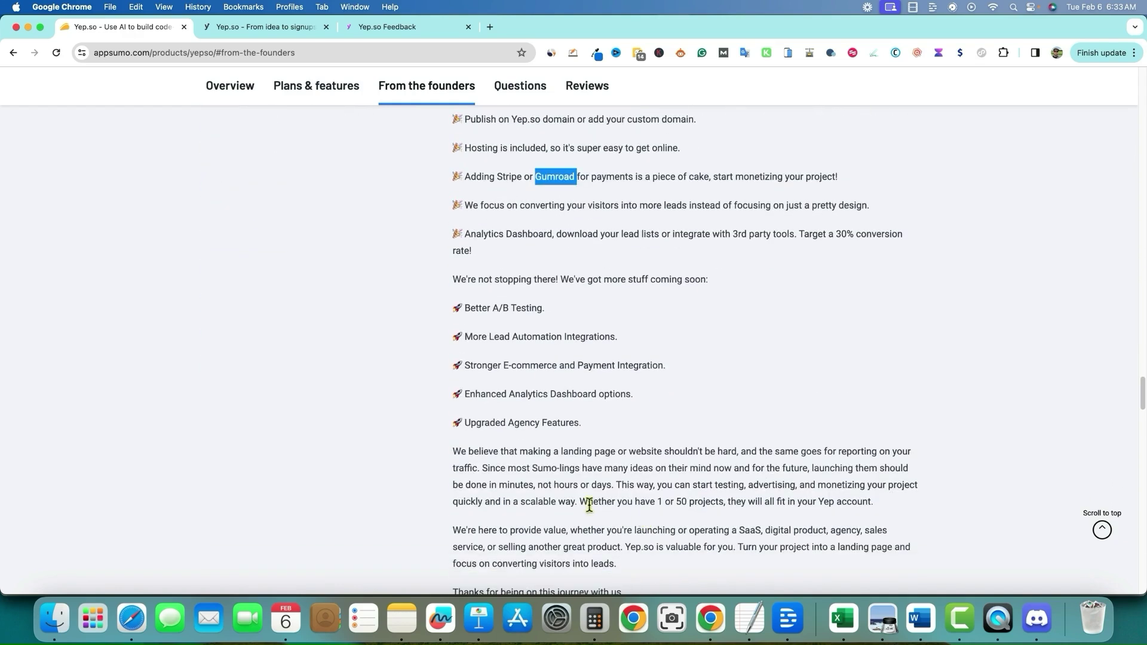
{"action": "left_click_drag", "start_coordinate": [469, 308], "coordinate": [545, 309]}
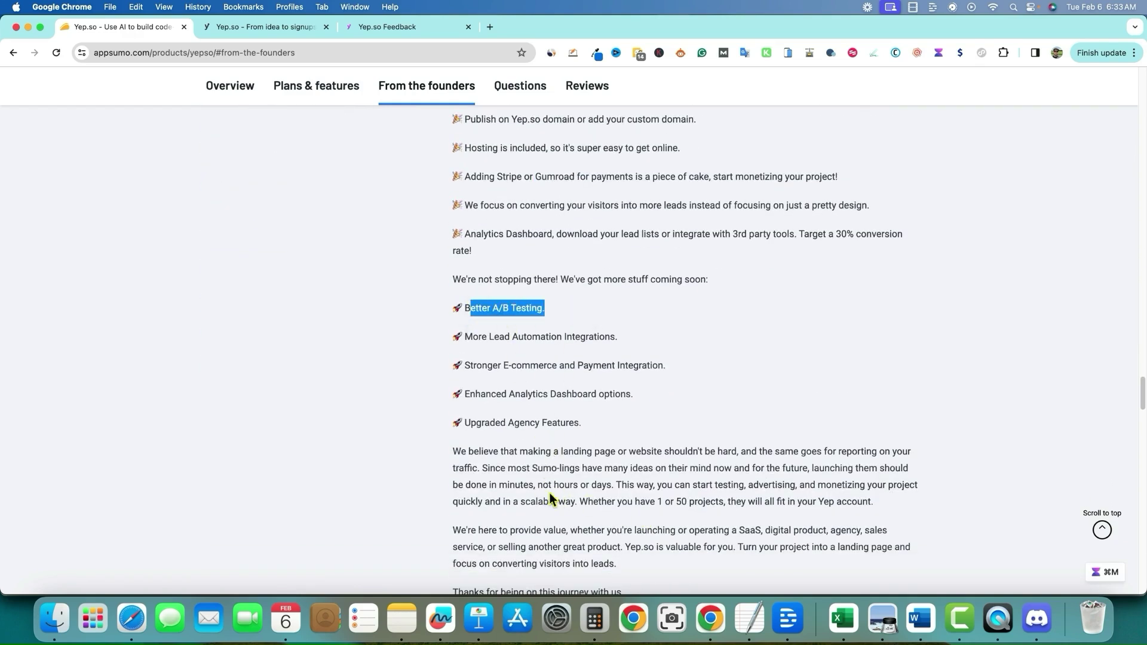
{"action": "scroll", "coordinate": [549, 493], "scroll_direction": "down", "scroll_amount": 13}
{"action": "scroll", "coordinate": [549, 493], "scroll_direction": "down", "scroll_amount": 3}
Step: Read the newest Yep.so review and open the yep.so/p/podcast-launch-strategy address it mentions
{"action": "scroll", "coordinate": [550, 493], "scroll_direction": "up", "scroll_amount": 20}
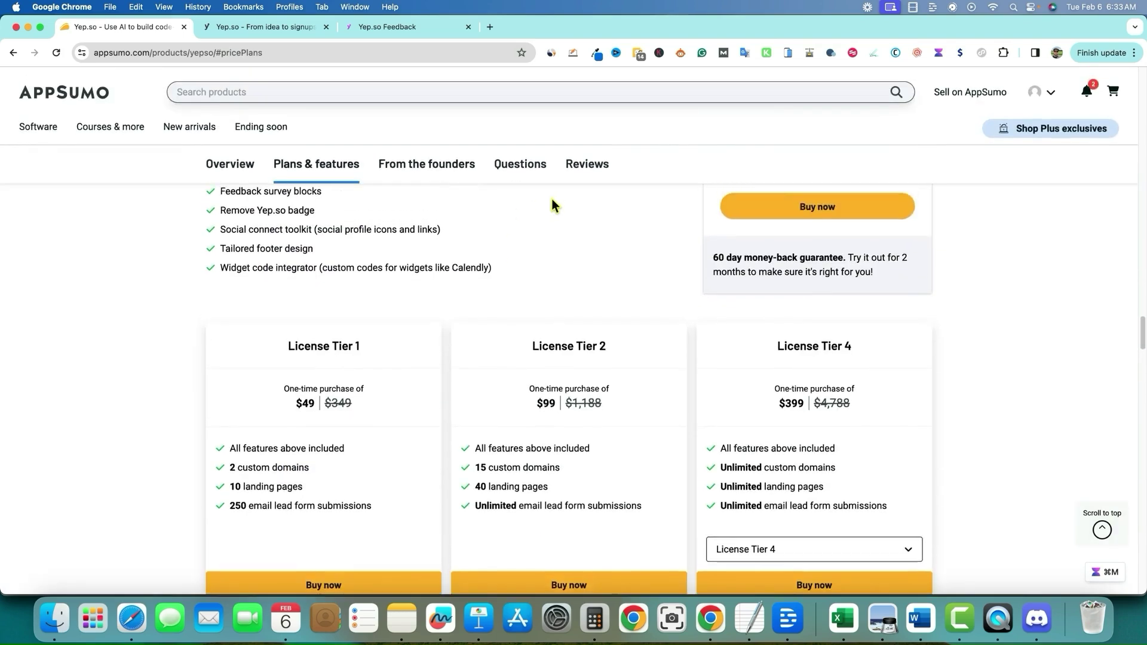
{"action": "left_click", "coordinate": [577, 171]}
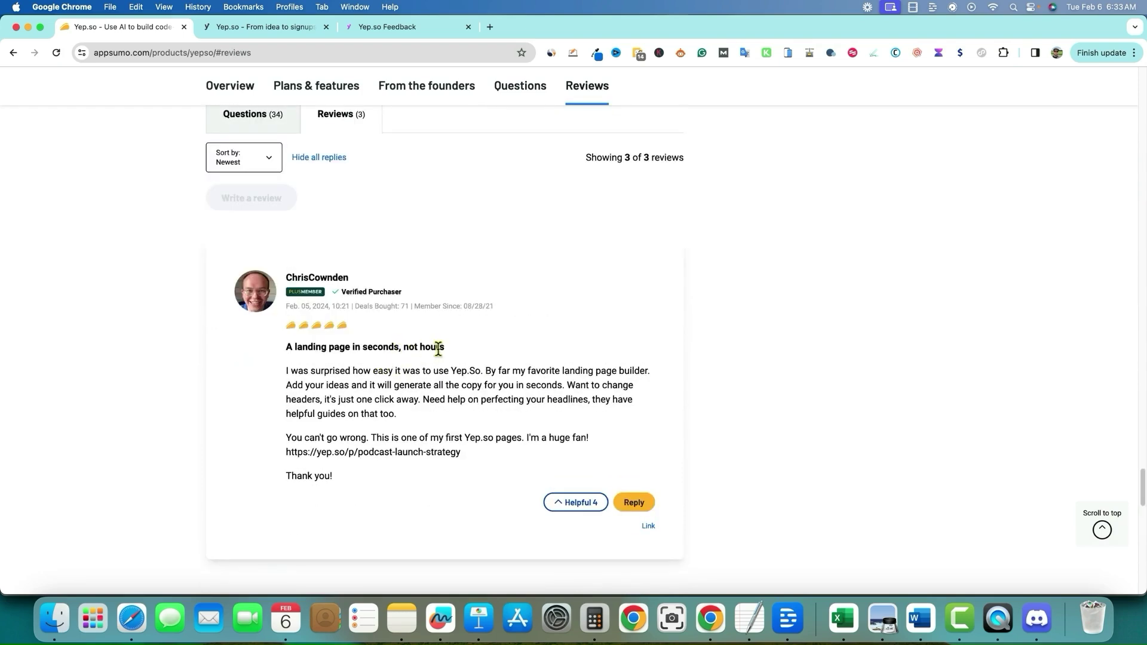
{"action": "left_click_drag", "start_coordinate": [312, 374], "coordinate": [603, 425]}
{"action": "scroll", "coordinate": [526, 442], "scroll_direction": "down", "scroll_amount": 1}
{"action": "left_click_drag", "start_coordinate": [461, 442], "coordinate": [286, 443]}
{"action": "right_click", "coordinate": [293, 442]}
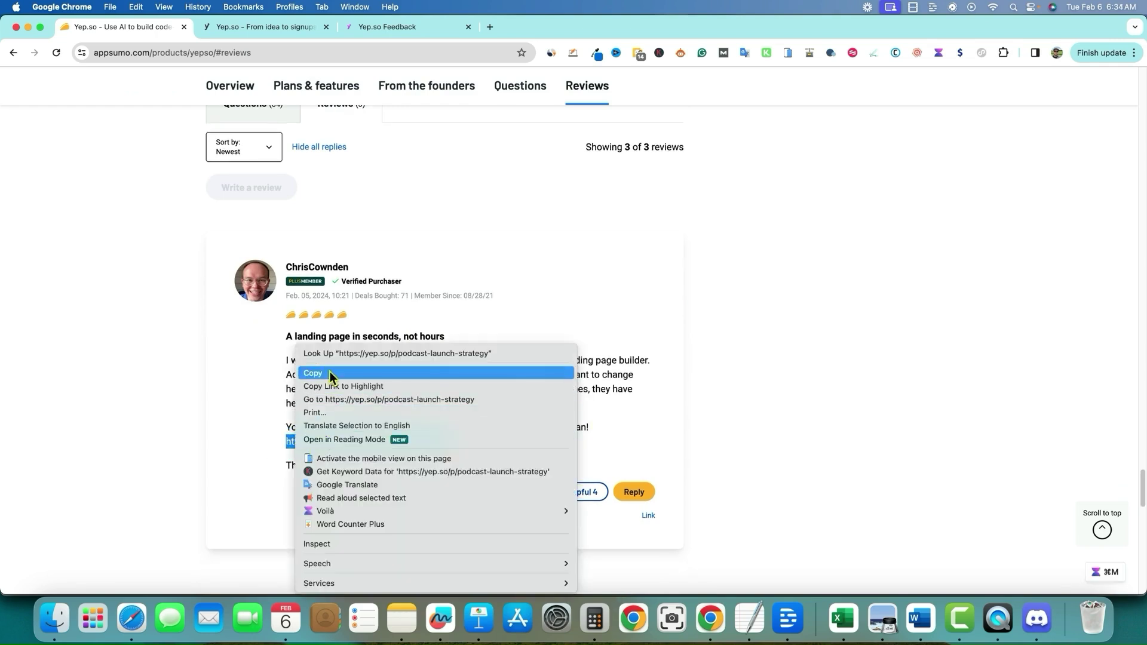
{"action": "left_click", "coordinate": [352, 400]}
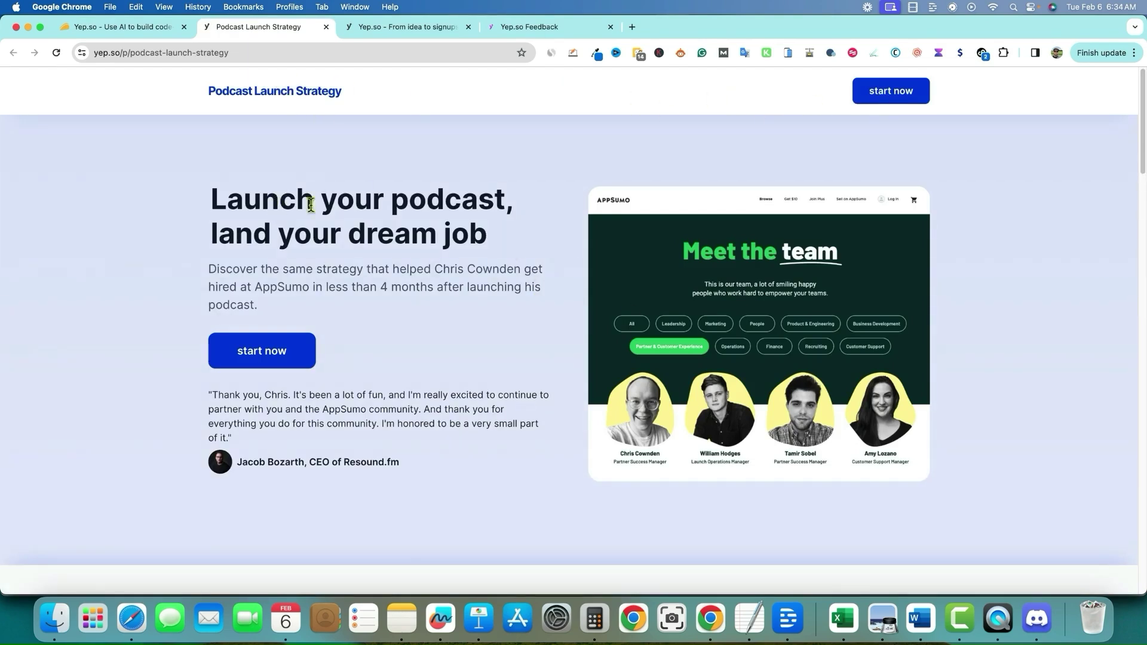
Step: Check where the sample landing page's start now link leads, return, and examine the page's sections down to its footer
{"action": "left_click", "coordinate": [281, 359]}
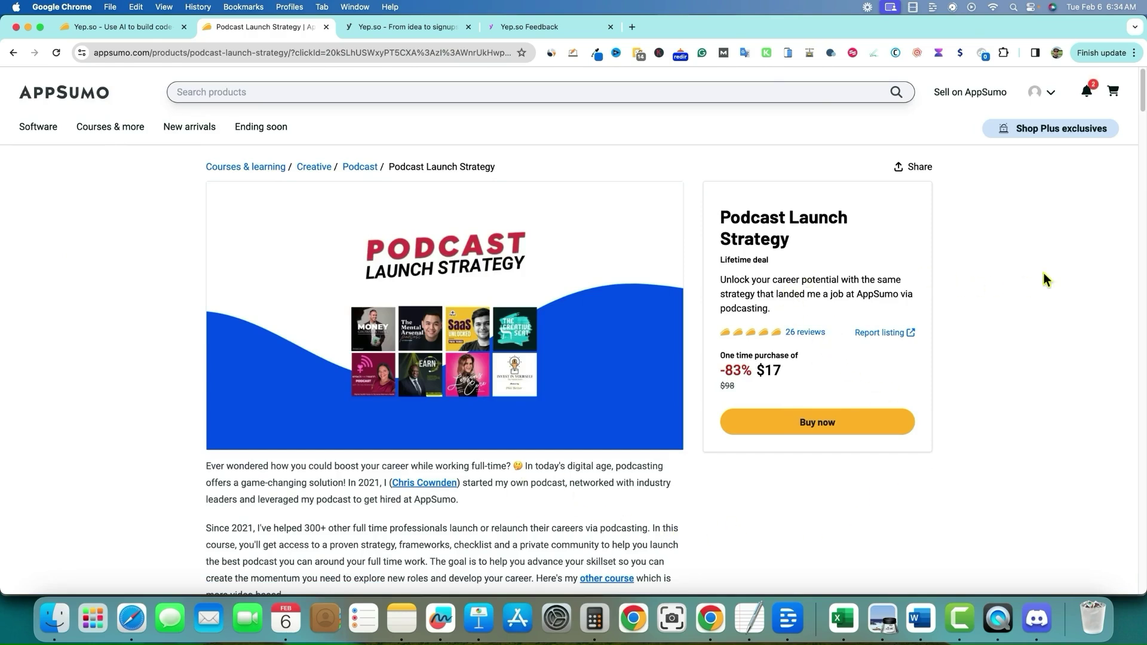
{"action": "key", "text": "super+bracketleft"}
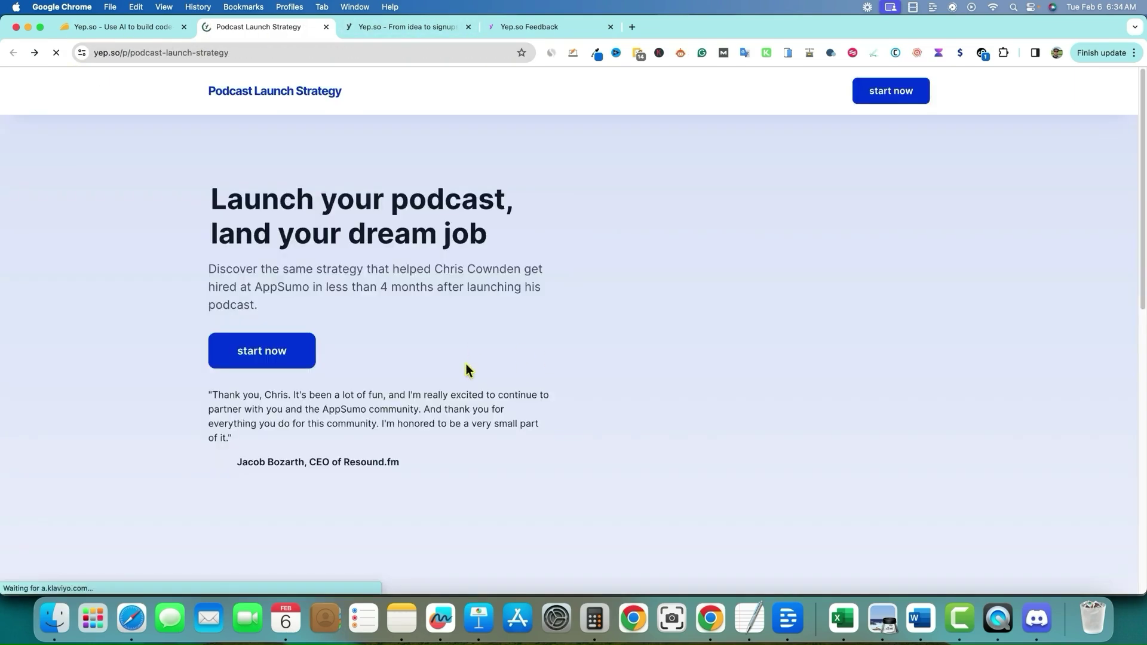
{"action": "scroll", "coordinate": [458, 391], "scroll_direction": "down", "scroll_amount": 3}
{"action": "scroll", "coordinate": [470, 392], "scroll_direction": "down", "scroll_amount": 15}
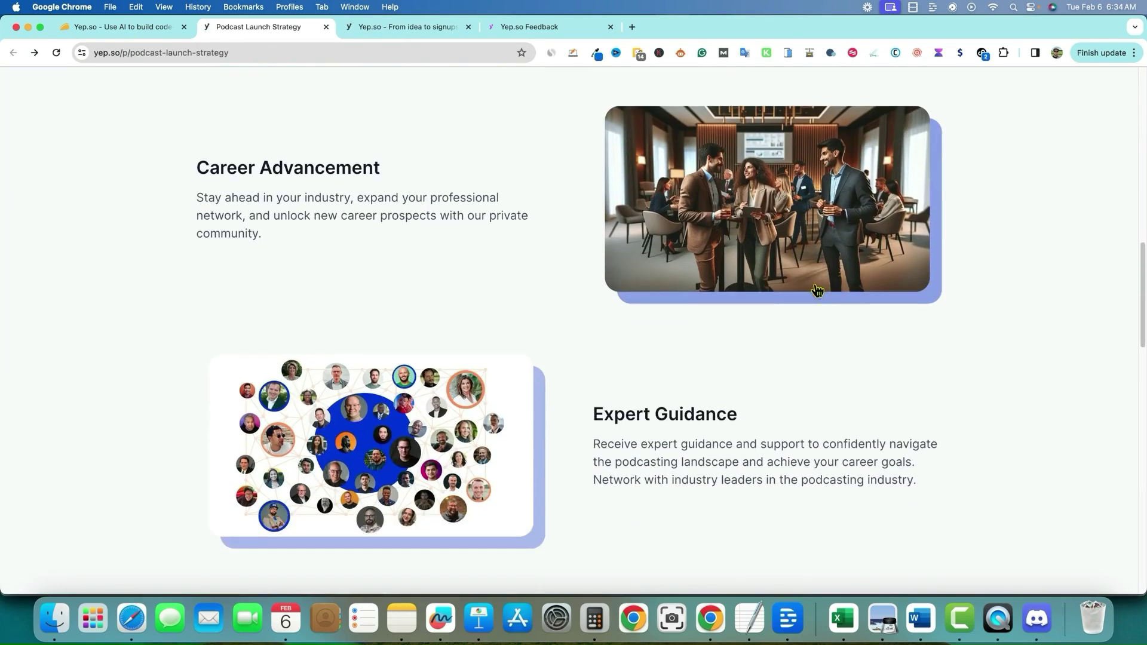
{"action": "scroll", "coordinate": [815, 285], "scroll_direction": "down", "scroll_amount": 5}
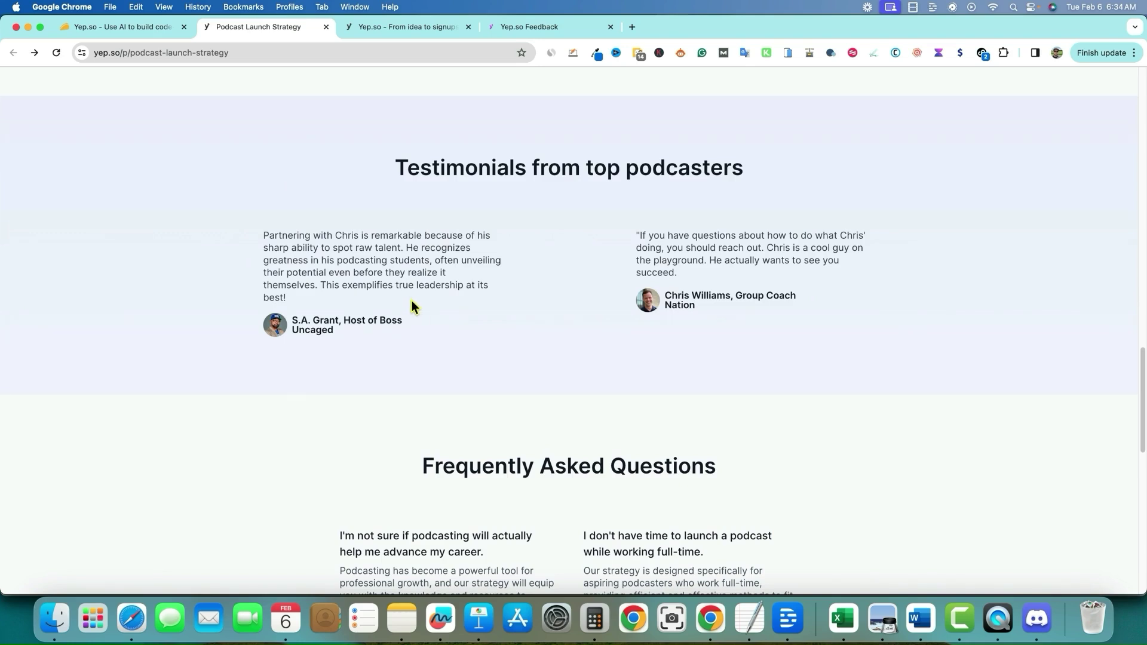
{"action": "scroll", "coordinate": [456, 318], "scroll_direction": "down", "scroll_amount": 3}
{"action": "scroll", "coordinate": [580, 347], "scroll_direction": "down", "scroll_amount": 10}
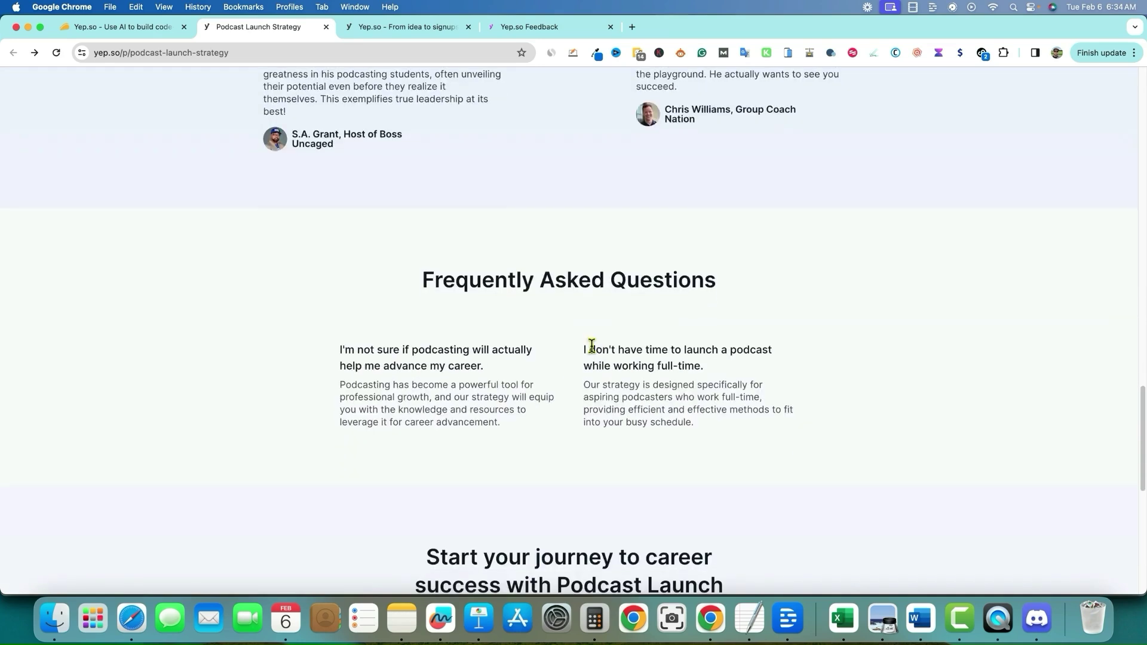
{"action": "scroll", "coordinate": [660, 357], "scroll_direction": "down", "scroll_amount": 5}
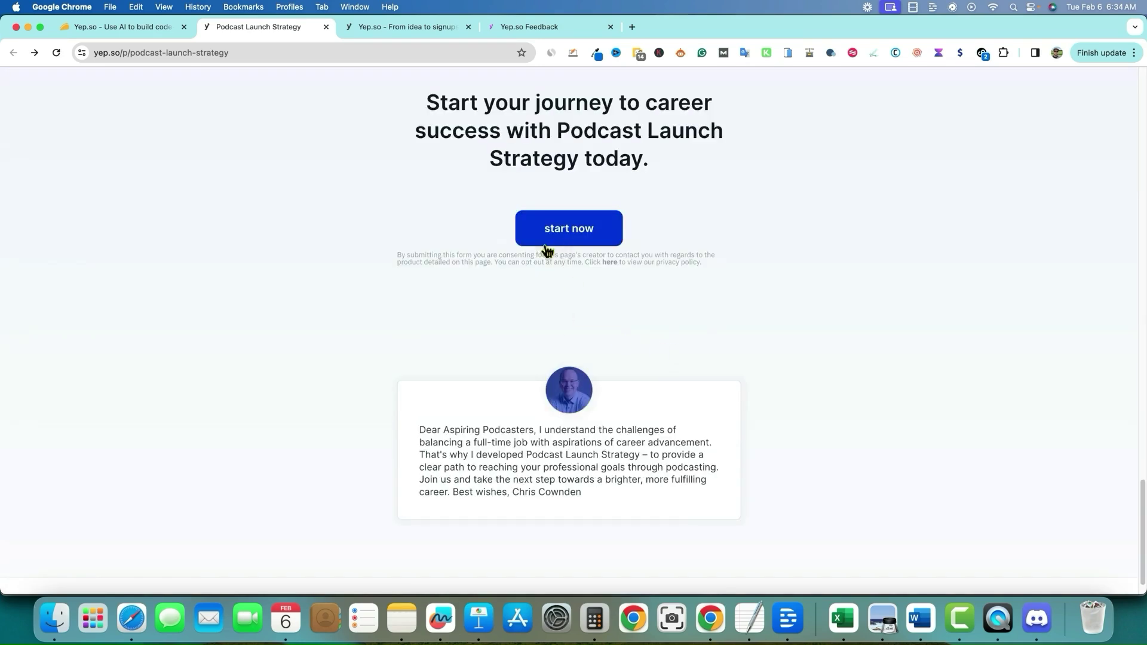
{"action": "scroll", "coordinate": [634, 416], "scroll_direction": "down", "scroll_amount": 1}
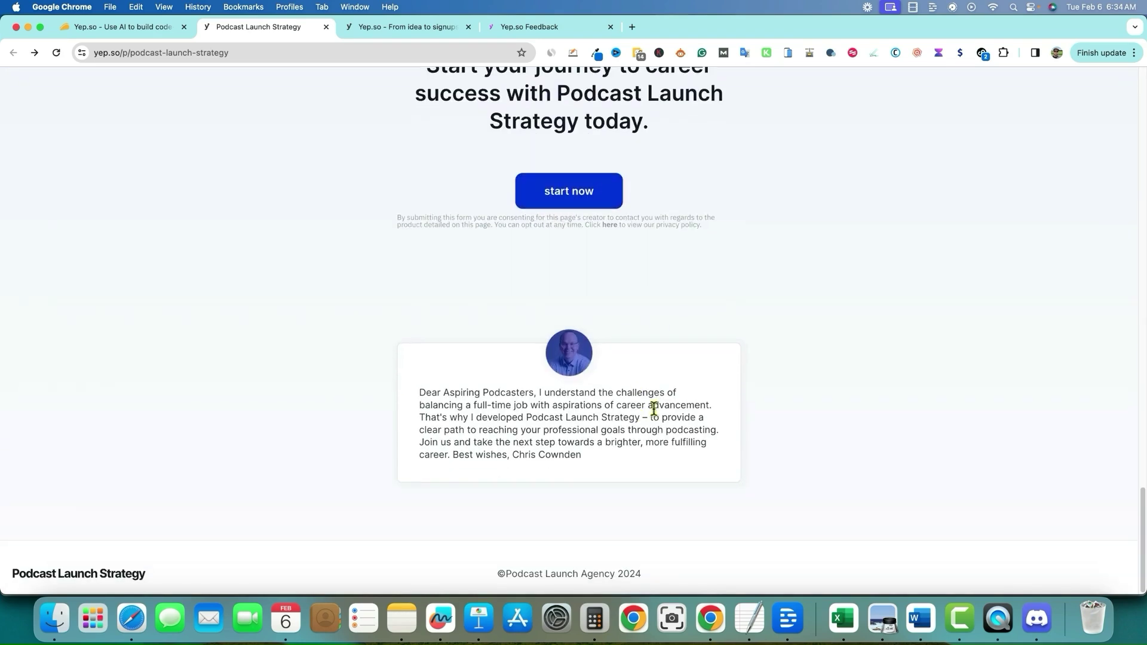
{"action": "scroll", "coordinate": [823, 475], "scroll_direction": "up", "scroll_amount": 20}
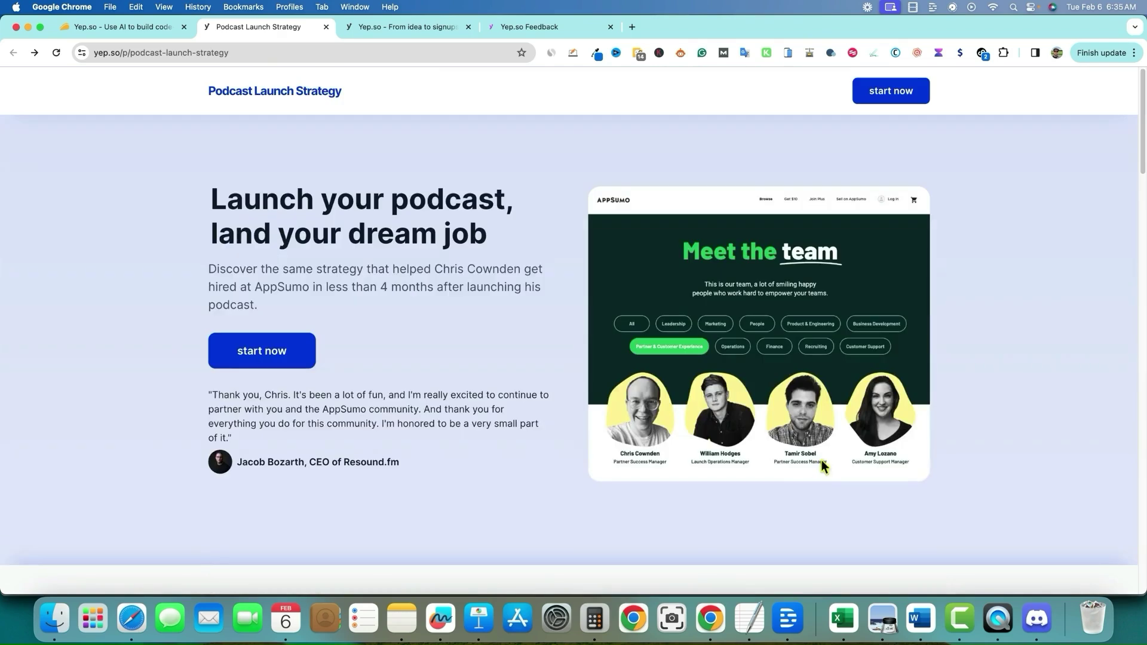
Step: Close the sample landing page and read the remaining Yep.so reviews on AppSumo
{"action": "key", "text": "super+w"}
{"action": "scroll", "coordinate": [595, 501], "scroll_direction": "down", "scroll_amount": 1}
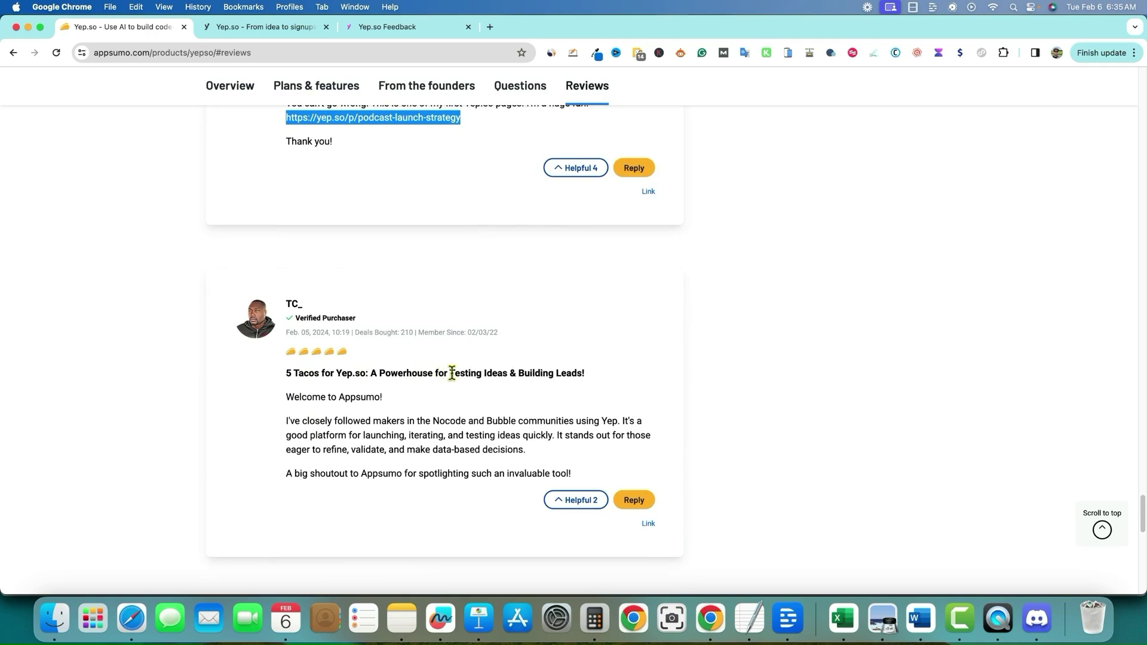
{"action": "scroll", "coordinate": [556, 401], "scroll_direction": "down", "scroll_amount": 10}
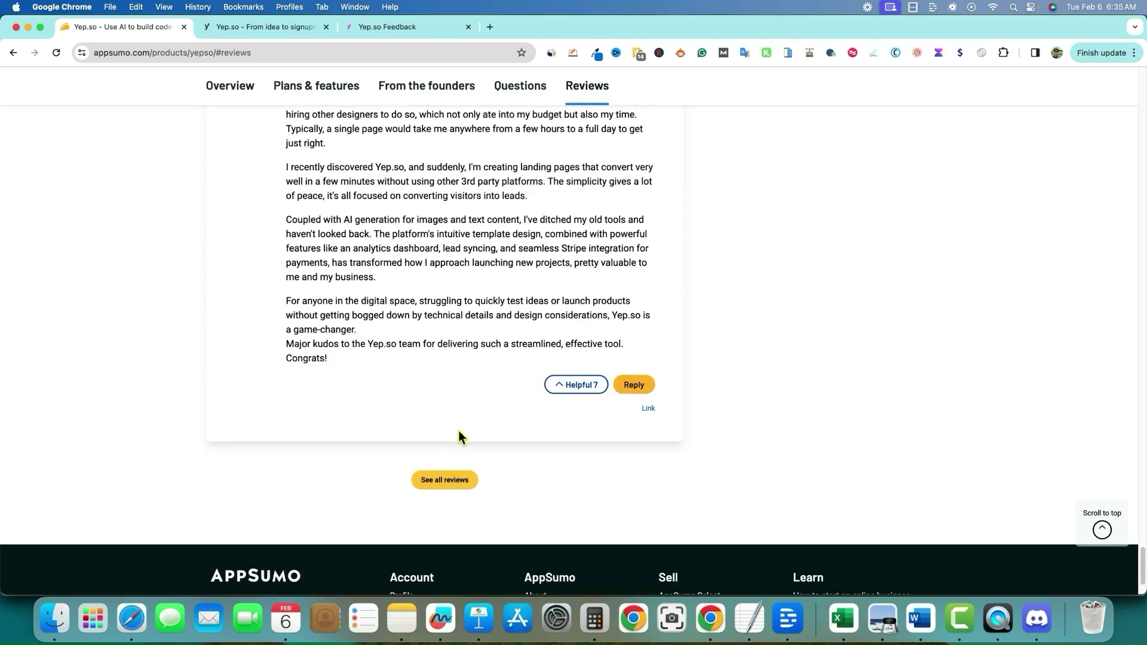
{"action": "scroll", "coordinate": [459, 431], "scroll_direction": "up", "scroll_amount": 5}
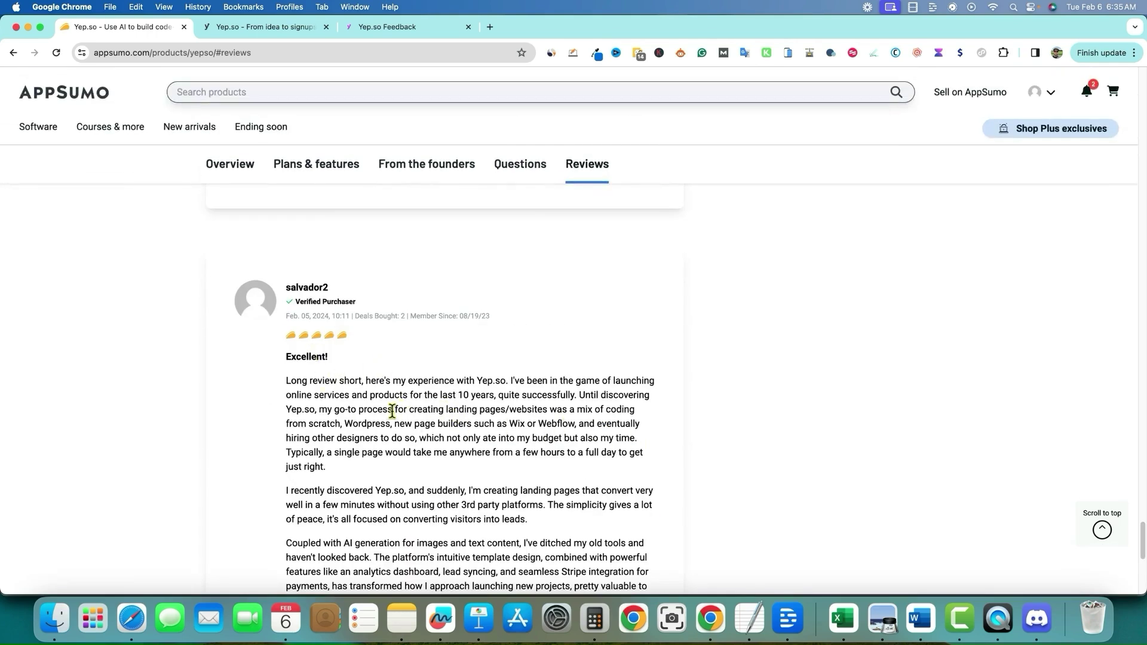
{"action": "scroll", "coordinate": [567, 460], "scroll_direction": "down", "scroll_amount": 3}
Step: Check the deal's plan selection, and review the features included in all plans and the license tiers under Plans & features
{"action": "scroll", "coordinate": [610, 463], "scroll_direction": "up", "scroll_amount": 20}
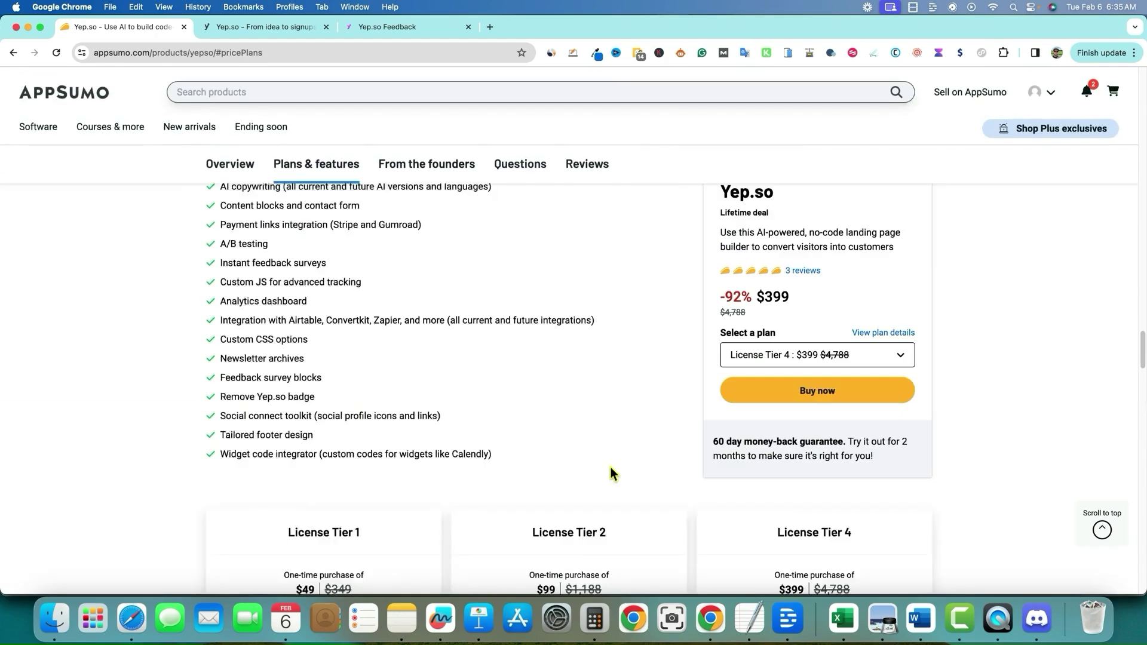
{"action": "scroll", "coordinate": [736, 376], "scroll_direction": "up", "scroll_amount": 10}
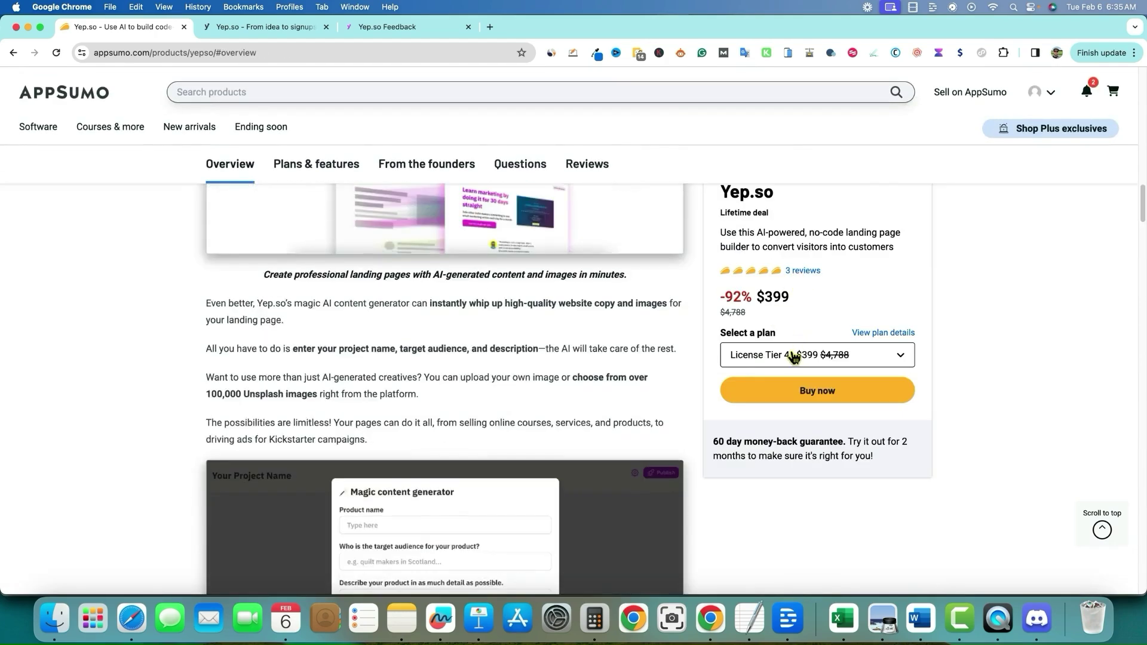
{"action": "scroll", "coordinate": [736, 375], "scroll_direction": "up", "scroll_amount": 3}
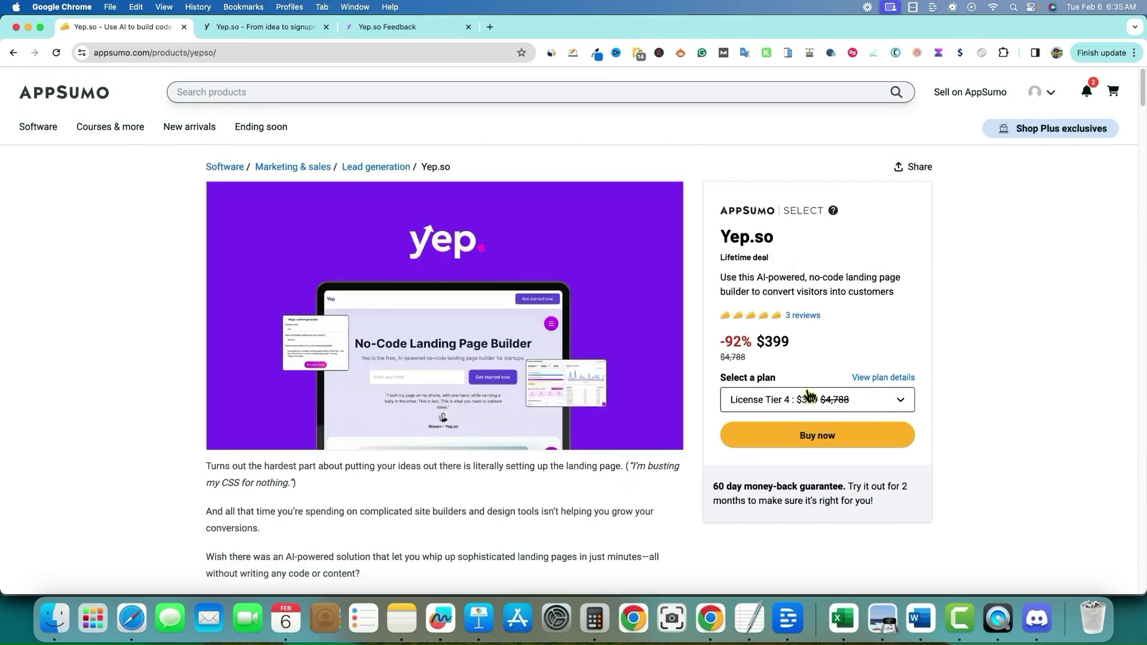
{"action": "scroll", "coordinate": [456, 377], "scroll_direction": "down", "scroll_amount": 5}
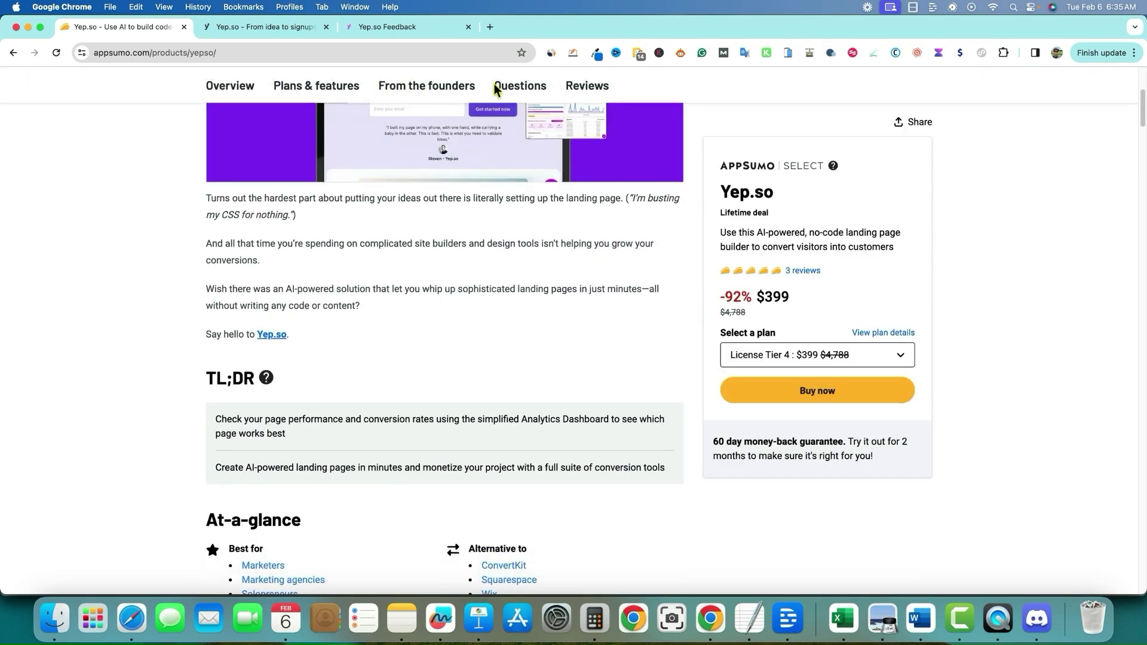
{"action": "left_click", "coordinate": [347, 89]}
{"action": "scroll", "coordinate": [371, 383], "scroll_direction": "up", "scroll_amount": 7}
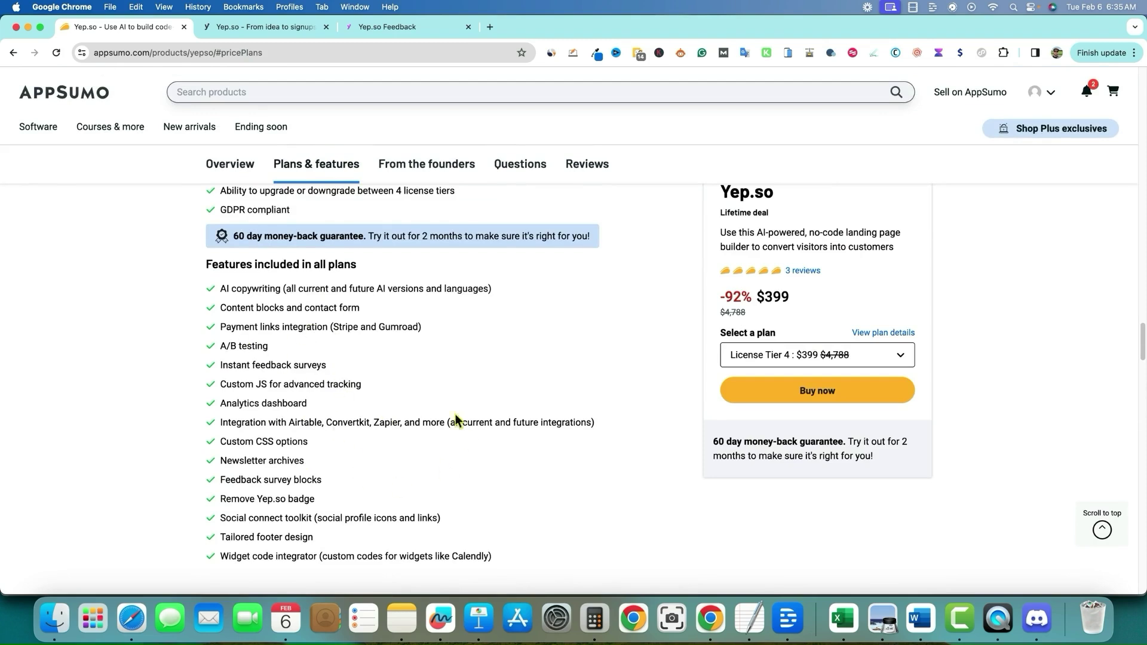
{"action": "scroll", "coordinate": [564, 454], "scroll_direction": "down", "scroll_amount": 5}
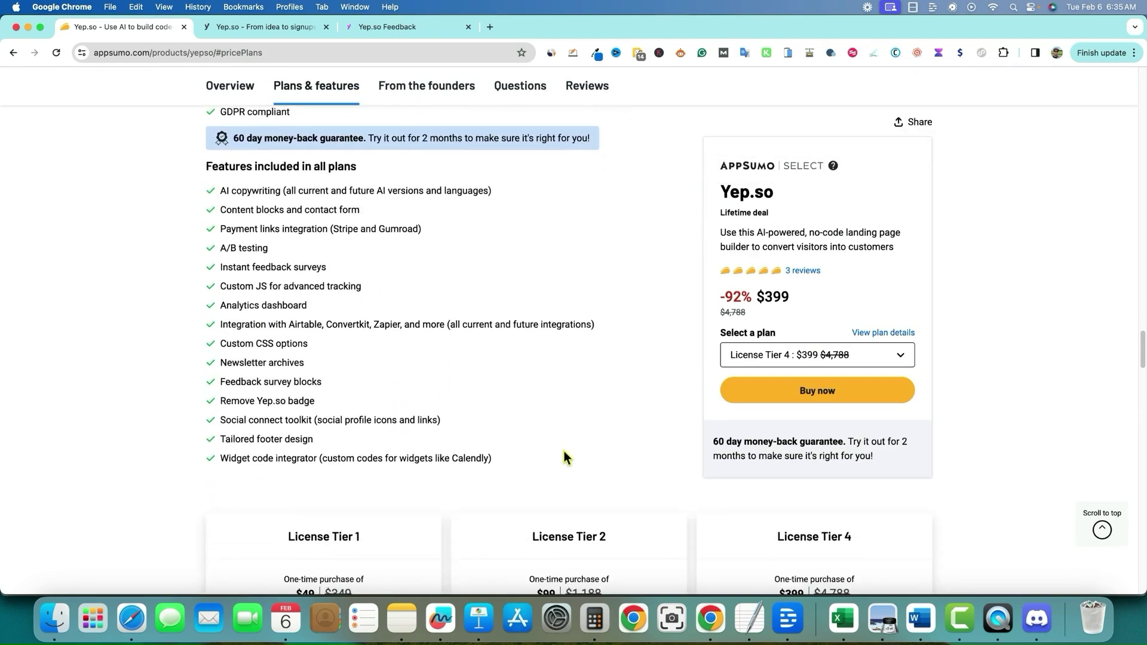
{"action": "scroll", "coordinate": [576, 460], "scroll_direction": "down", "scroll_amount": 1}
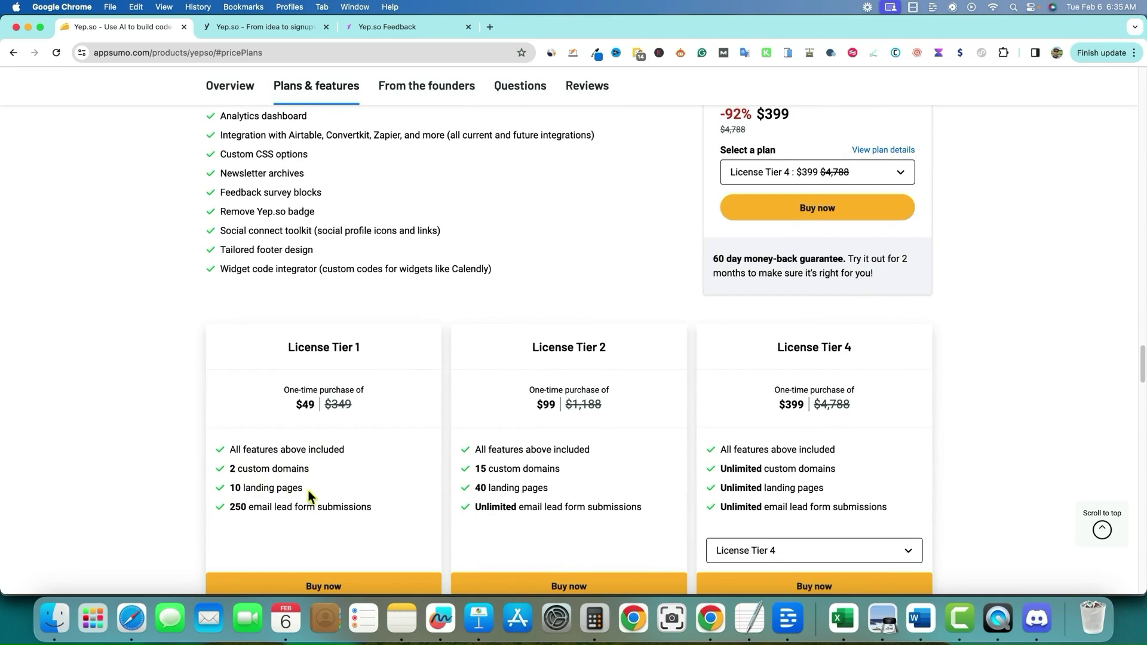
Step: Compare the custom domain, landing page and email lead form submission allowances of License Tier 1 and License Tier 2
{"action": "scroll", "coordinate": [272, 511], "scroll_direction": "down", "scroll_amount": 1}
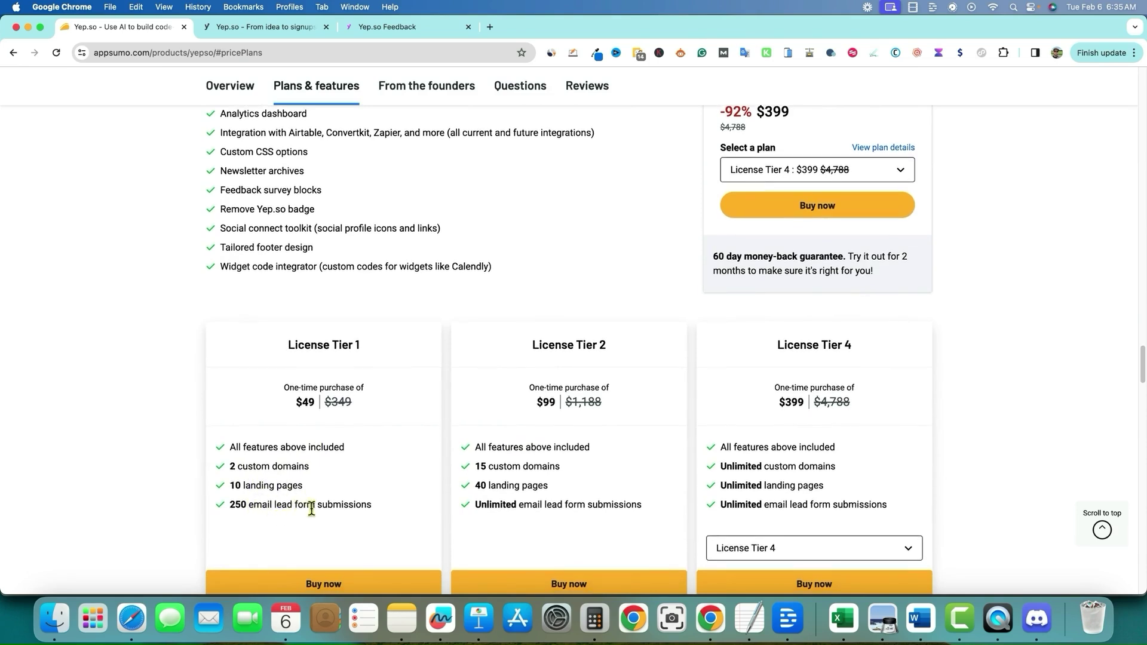
{"action": "left_click_drag", "start_coordinate": [371, 507], "coordinate": [202, 507]}
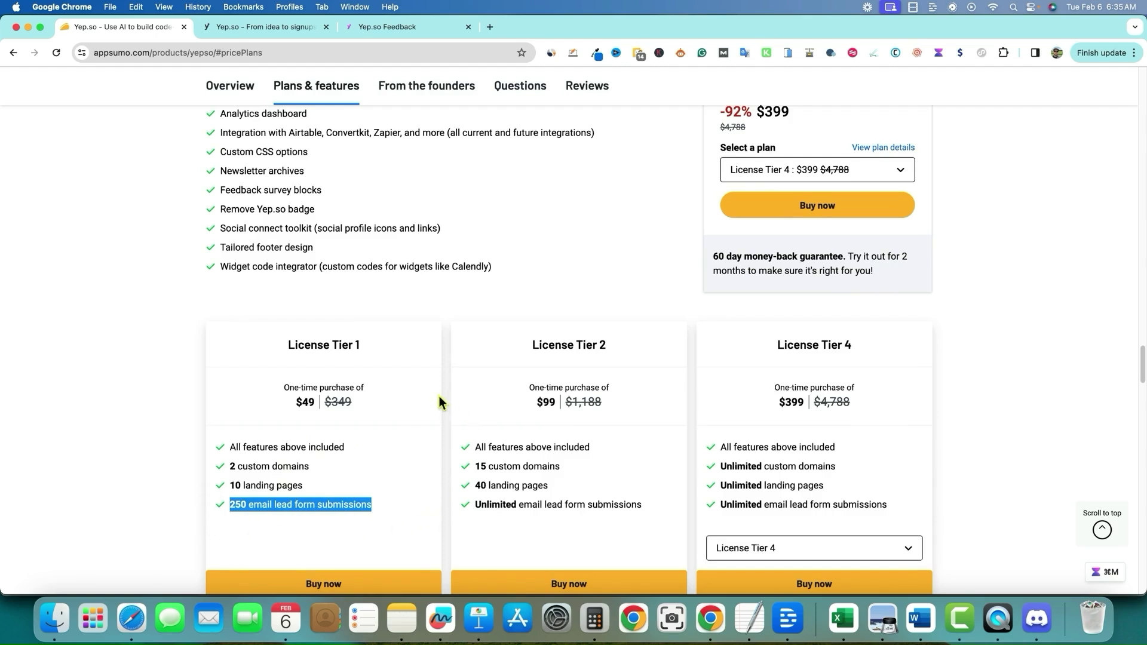
{"action": "left_click", "coordinate": [478, 315]}
{"action": "left_click_drag", "start_coordinate": [231, 468], "coordinate": [317, 471]}
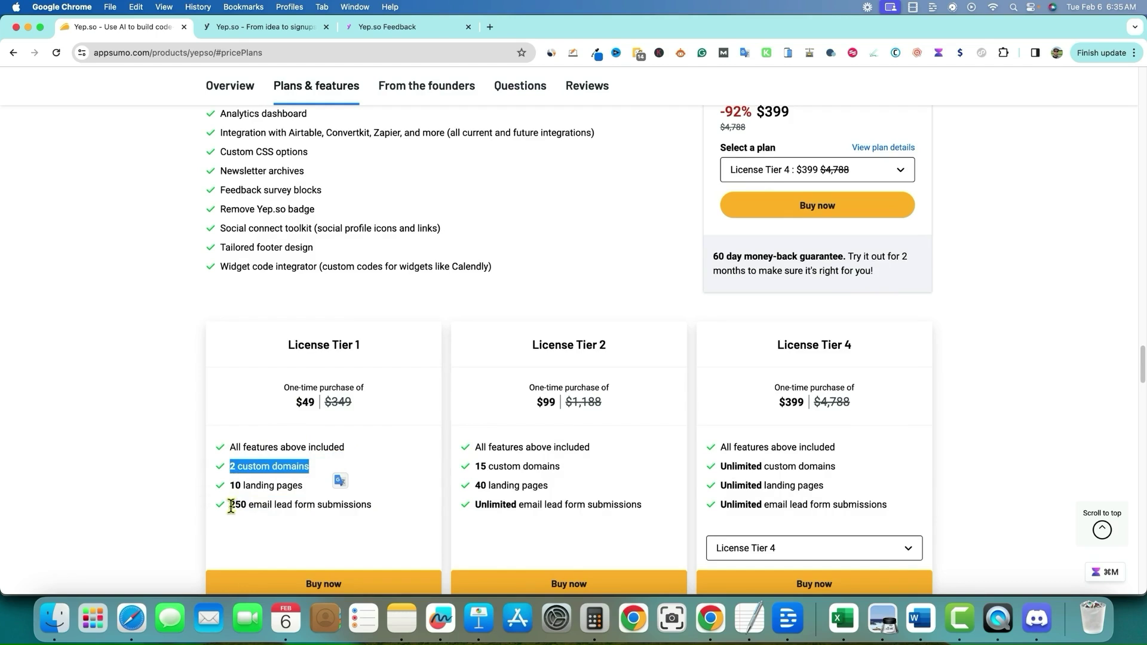
{"action": "left_click_drag", "start_coordinate": [231, 506], "coordinate": [386, 513]}
{"action": "left_click", "coordinate": [555, 291]}
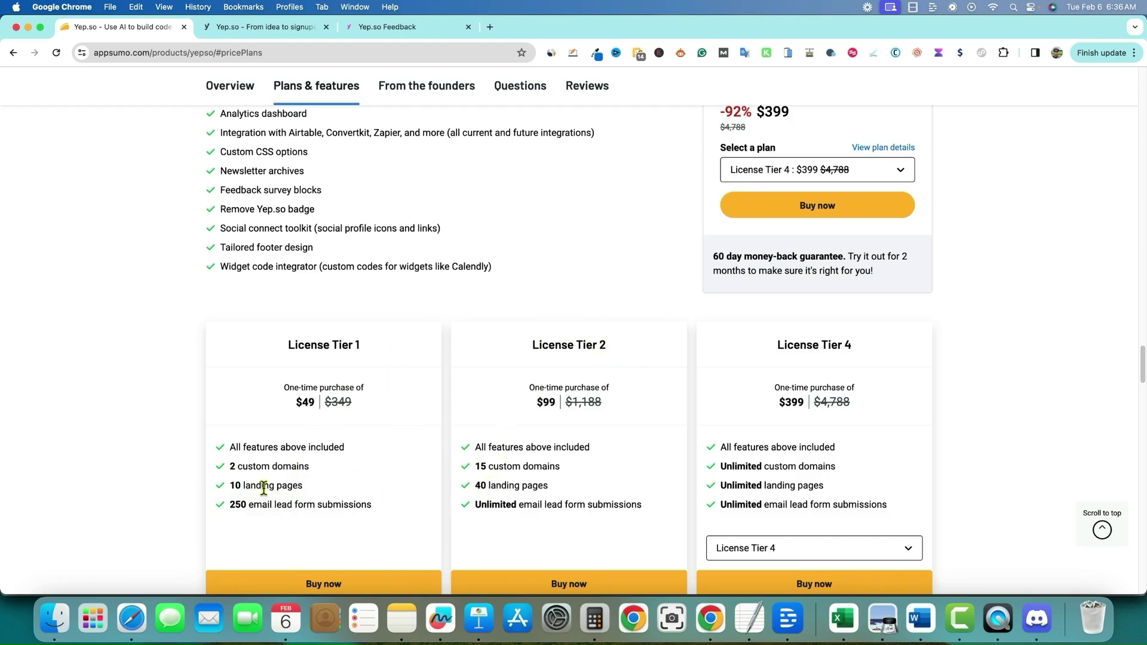
{"action": "left_click_drag", "start_coordinate": [477, 485], "coordinate": [553, 488]}
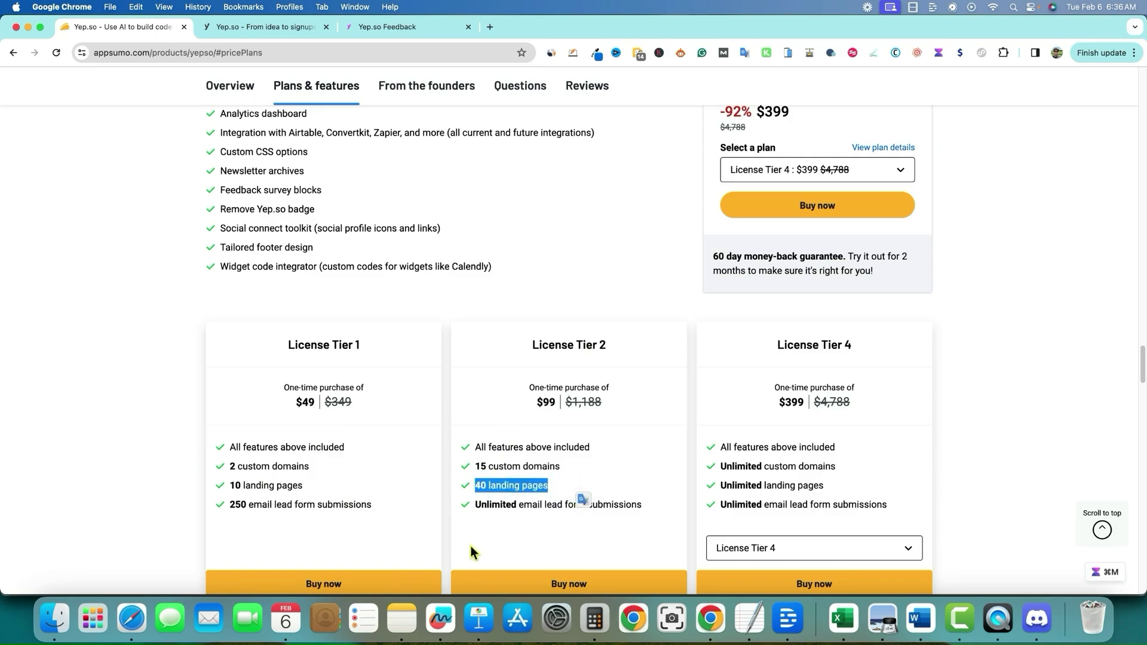
{"action": "left_click_drag", "start_coordinate": [476, 508], "coordinate": [661, 514]}
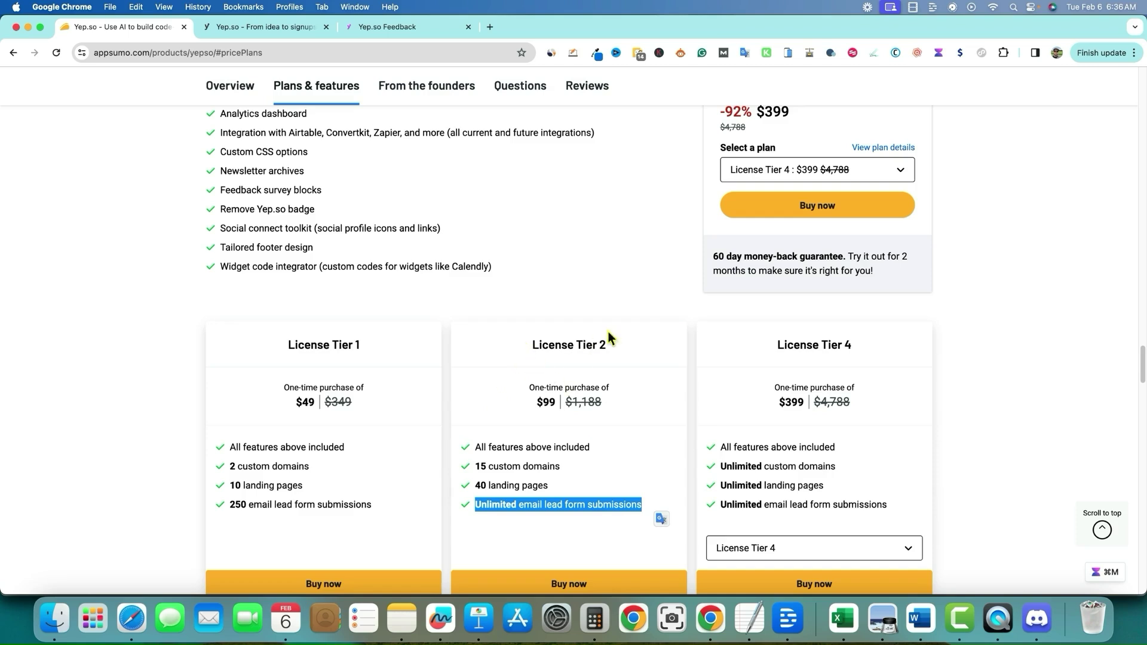
Step: Switch the third plan card to License Tier 3 and review its landing page and email lead form submission limits
{"action": "scroll", "coordinate": [608, 344], "scroll_direction": "down", "scroll_amount": 2}
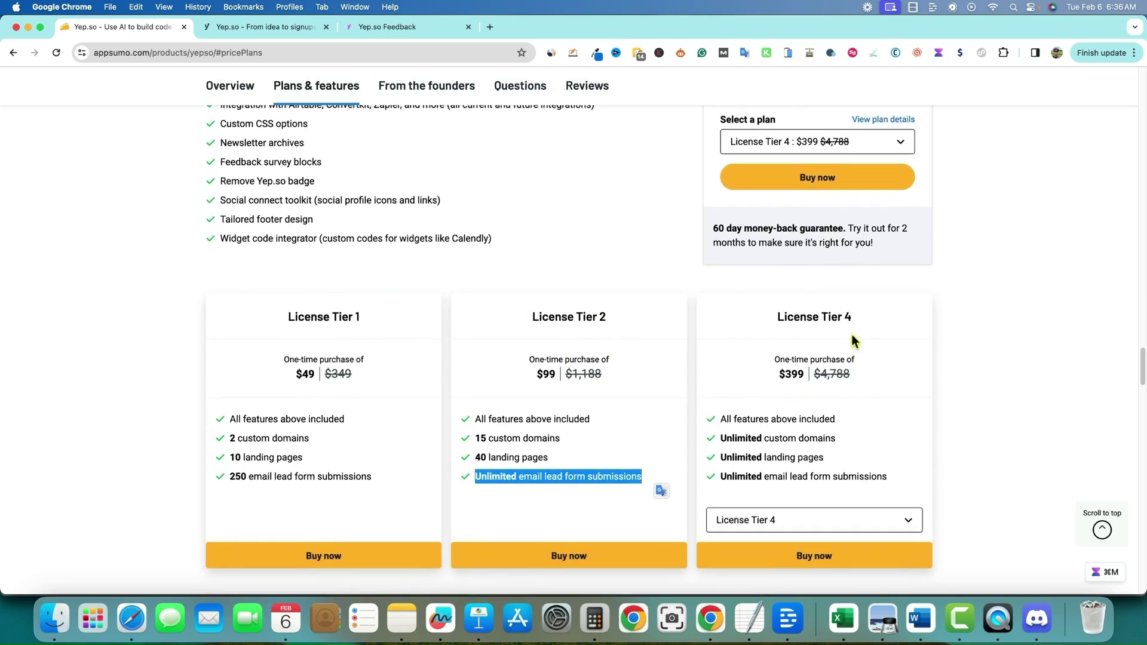
{"action": "left_click", "coordinate": [839, 524]}
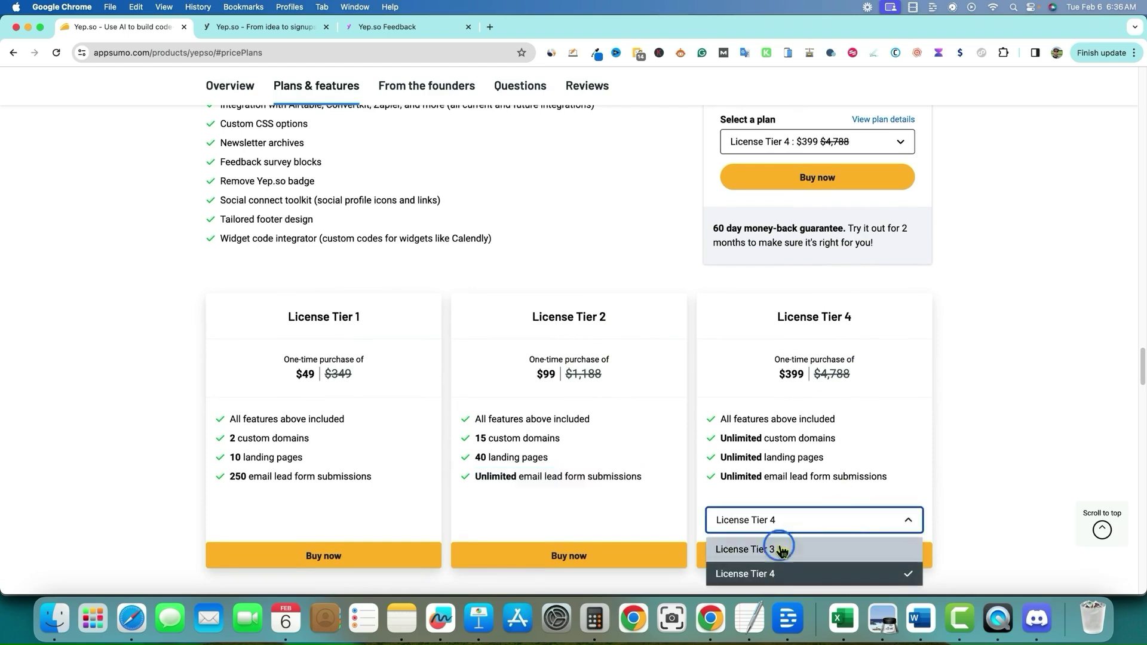
{"action": "left_click", "coordinate": [780, 545]}
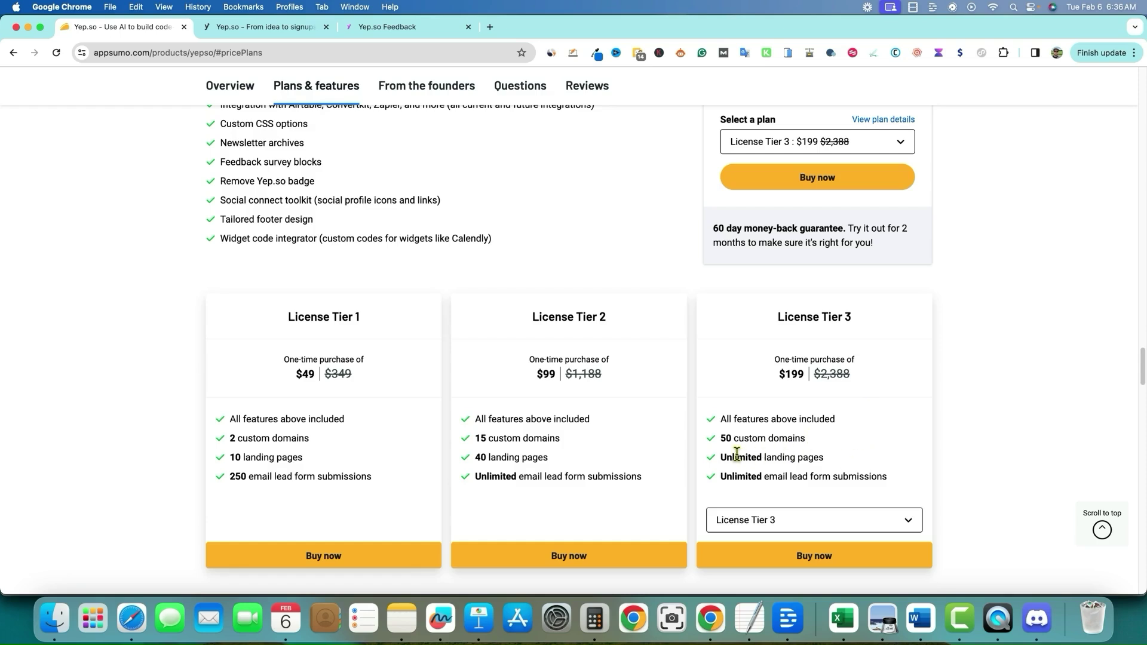
{"action": "left_click_drag", "start_coordinate": [726, 457], "coordinate": [849, 465]}
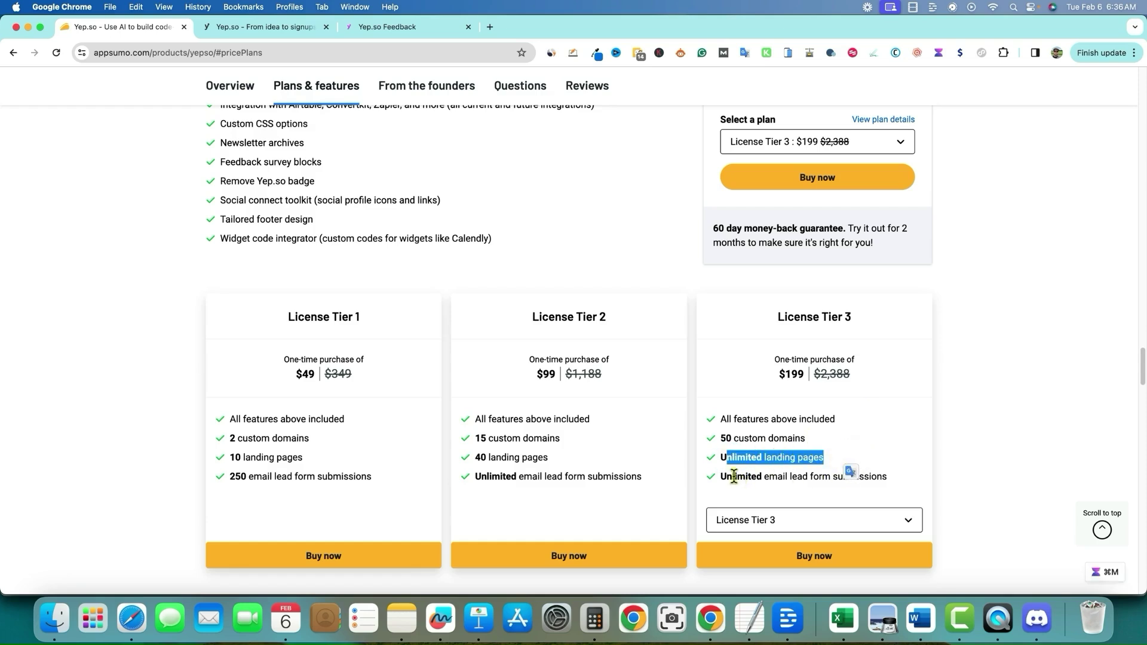
{"action": "left_click_drag", "start_coordinate": [734, 477], "coordinate": [888, 478]}
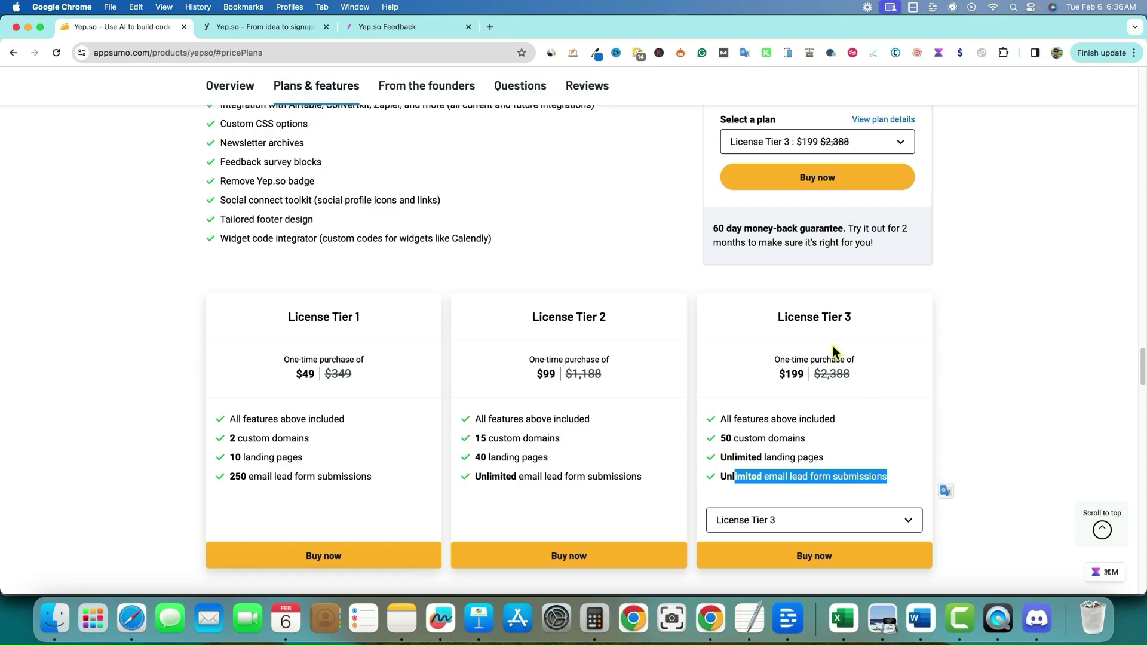
Step: Set the third plan card back to License Tier 4 and review its domain, landing page and form submission limits
{"action": "left_click", "coordinate": [832, 521]}
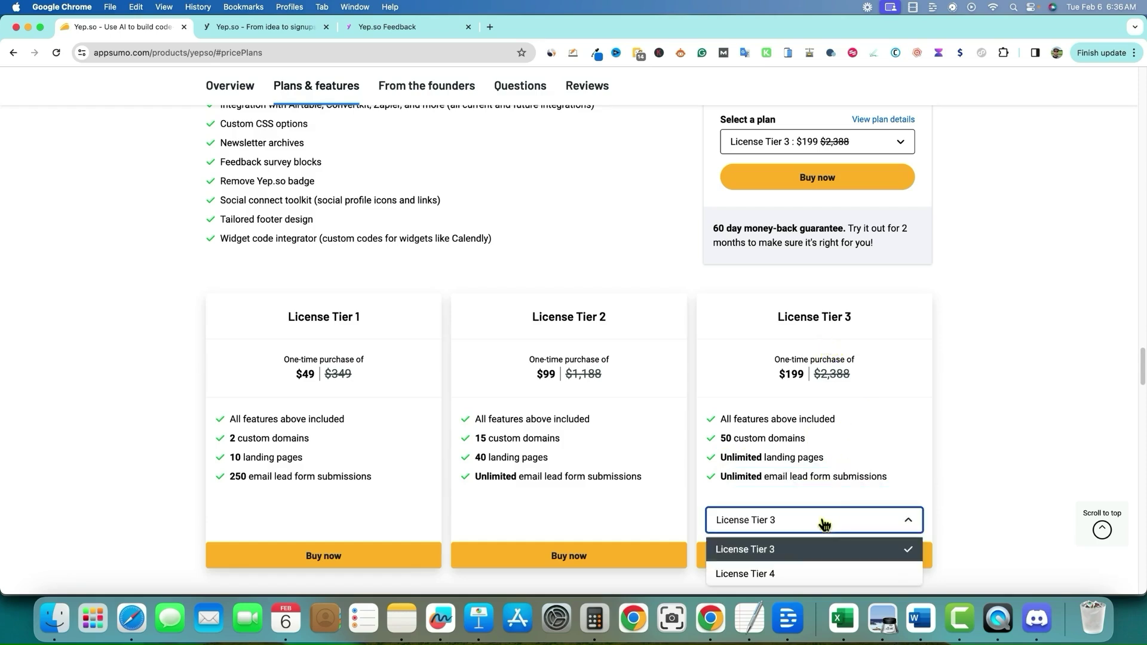
{"action": "left_click", "coordinate": [793, 575]}
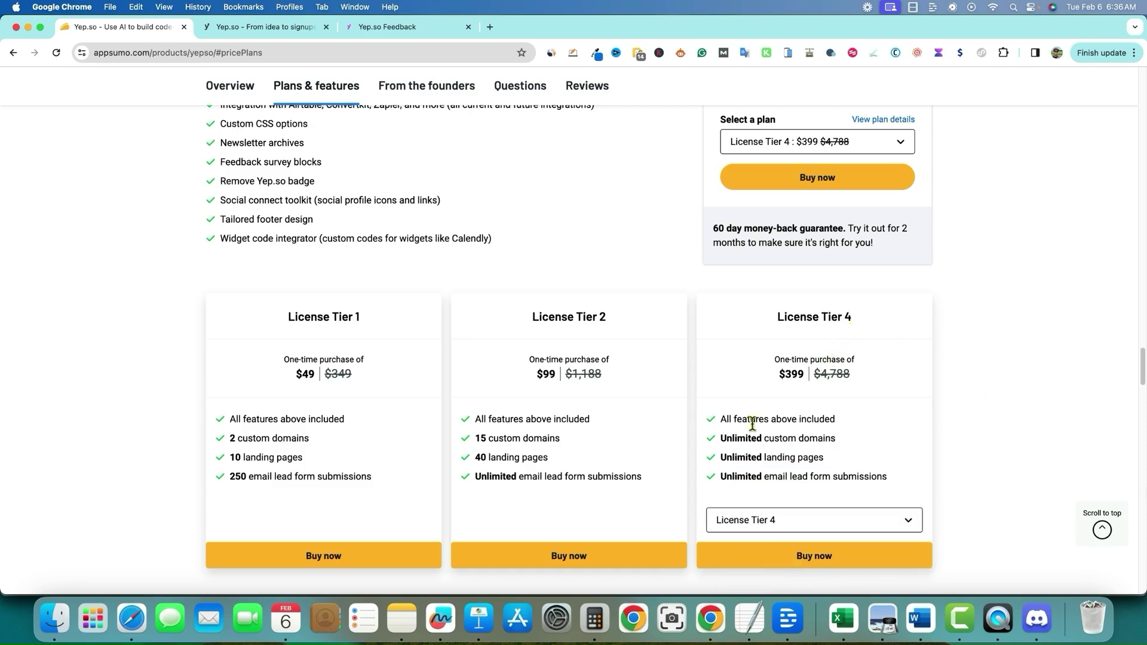
{"action": "left_click_drag", "start_coordinate": [724, 438], "coordinate": [856, 446]}
{"action": "left_click_drag", "start_coordinate": [737, 457], "coordinate": [825, 469]}
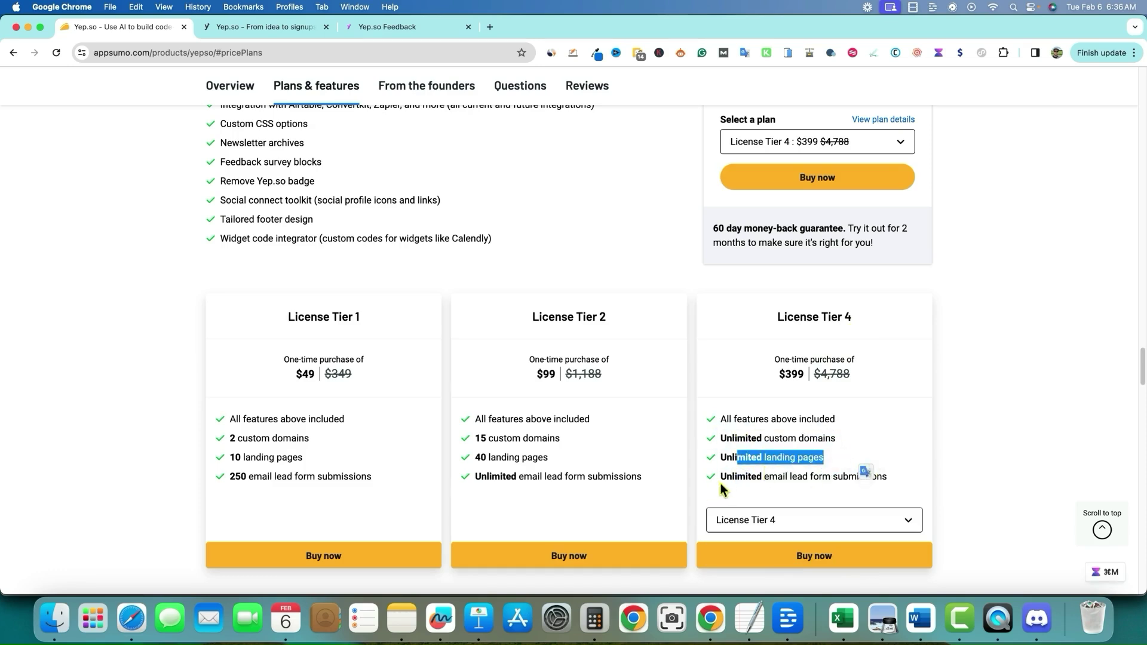
{"action": "left_click_drag", "start_coordinate": [732, 476], "coordinate": [889, 473]}
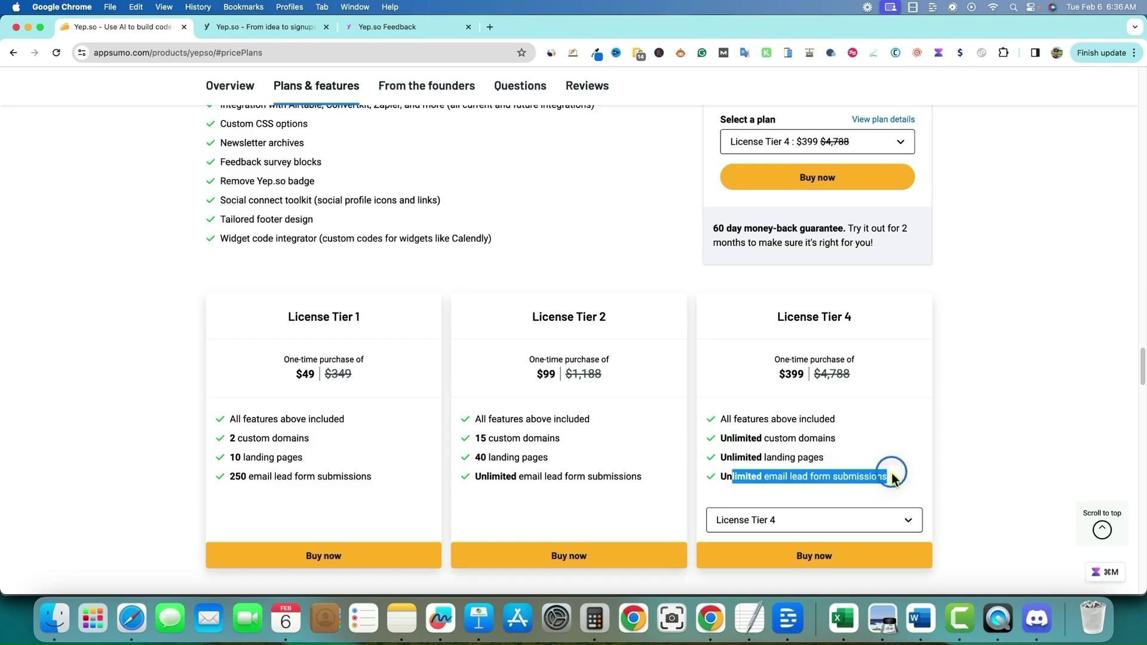
{"action": "left_click", "coordinate": [895, 438]}
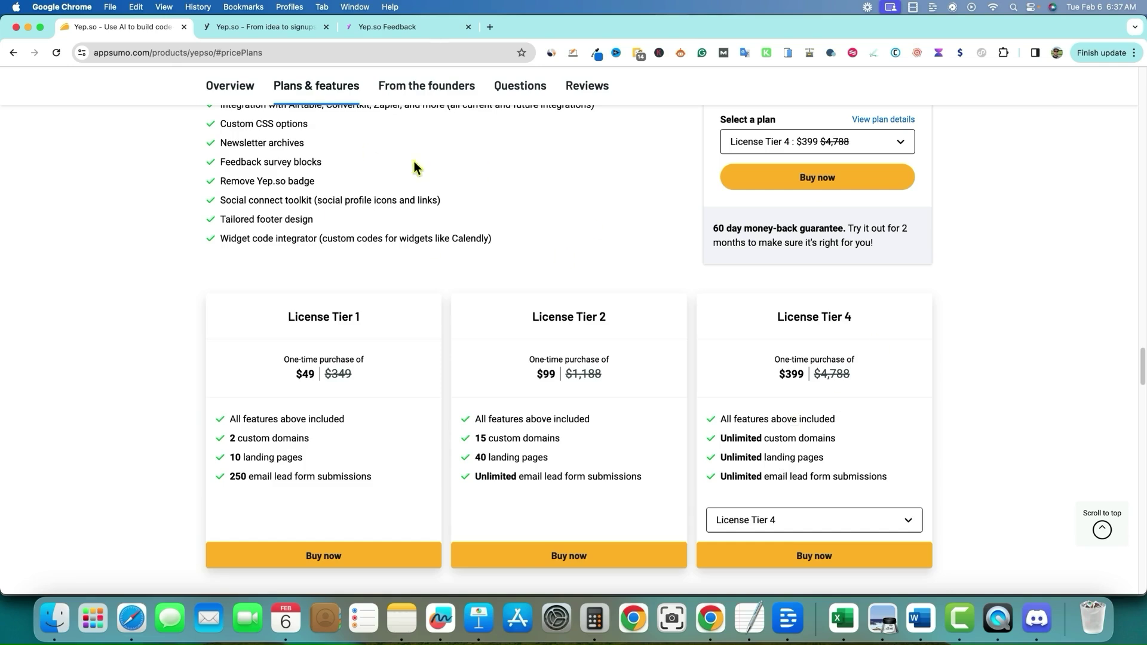
Step: Go through the License Tier 4 inclusions once more and look over the content above and below the plan cards
{"action": "left_click", "coordinate": [722, 440]}
{"action": "left_click_drag", "start_coordinate": [722, 440], "coordinate": [861, 439]}
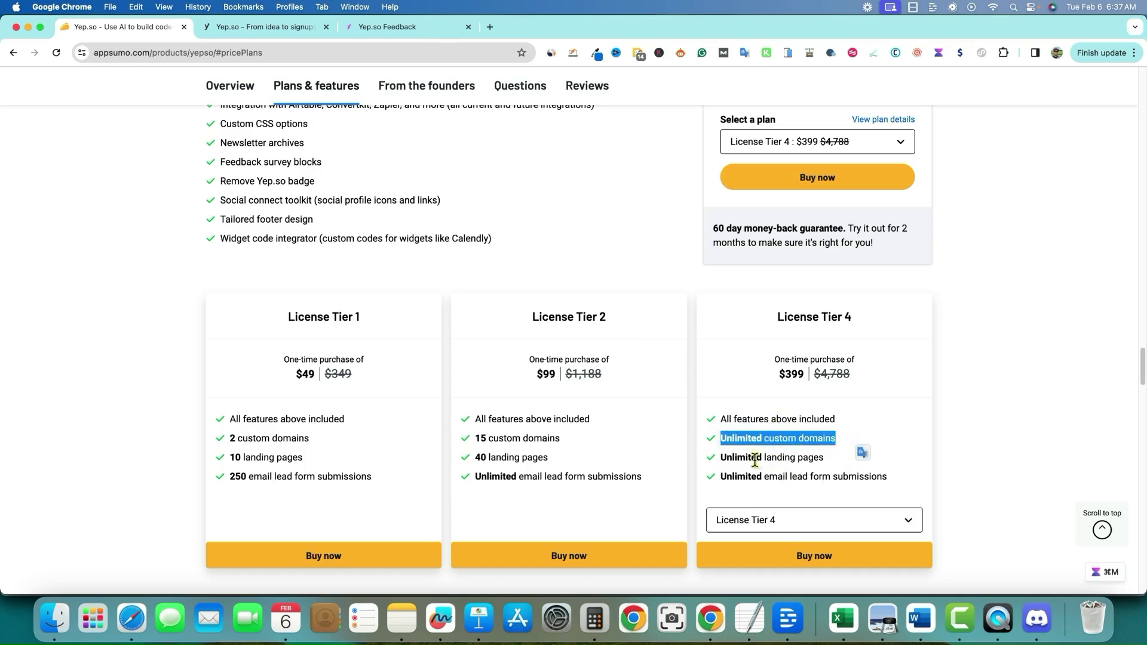
{"action": "left_click_drag", "start_coordinate": [721, 459], "coordinate": [825, 457]}
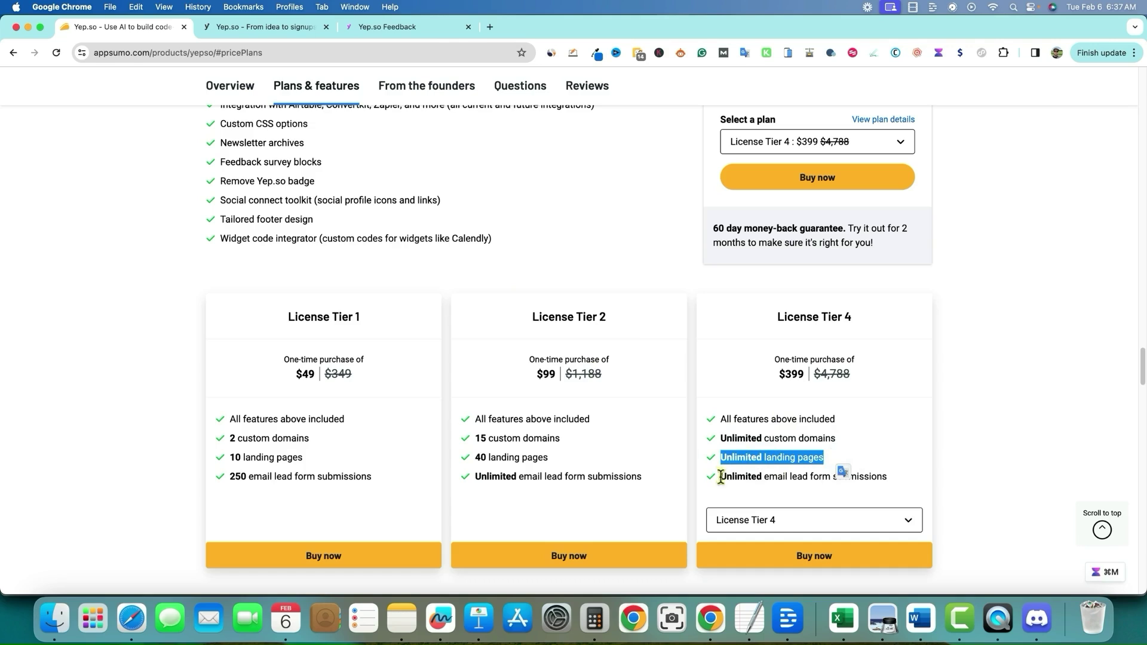
{"action": "left_click_drag", "start_coordinate": [726, 476], "coordinate": [888, 477]}
{"action": "left_click_drag", "start_coordinate": [721, 418], "coordinate": [887, 482]}
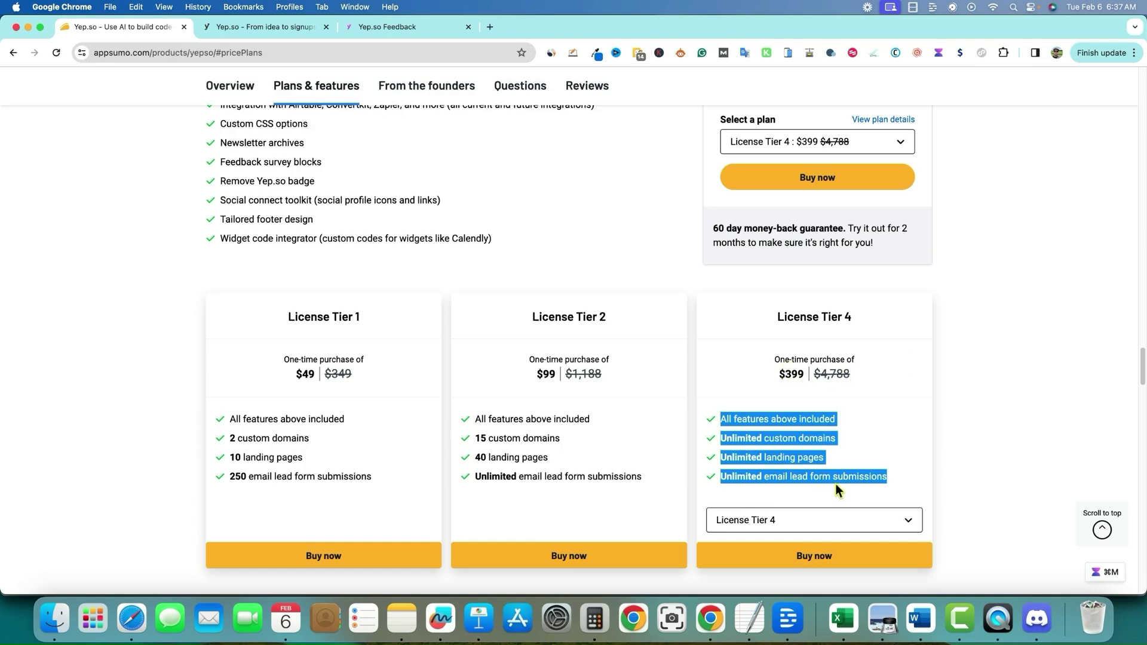
{"action": "scroll", "coordinate": [837, 489], "scroll_direction": "down", "scroll_amount": 3}
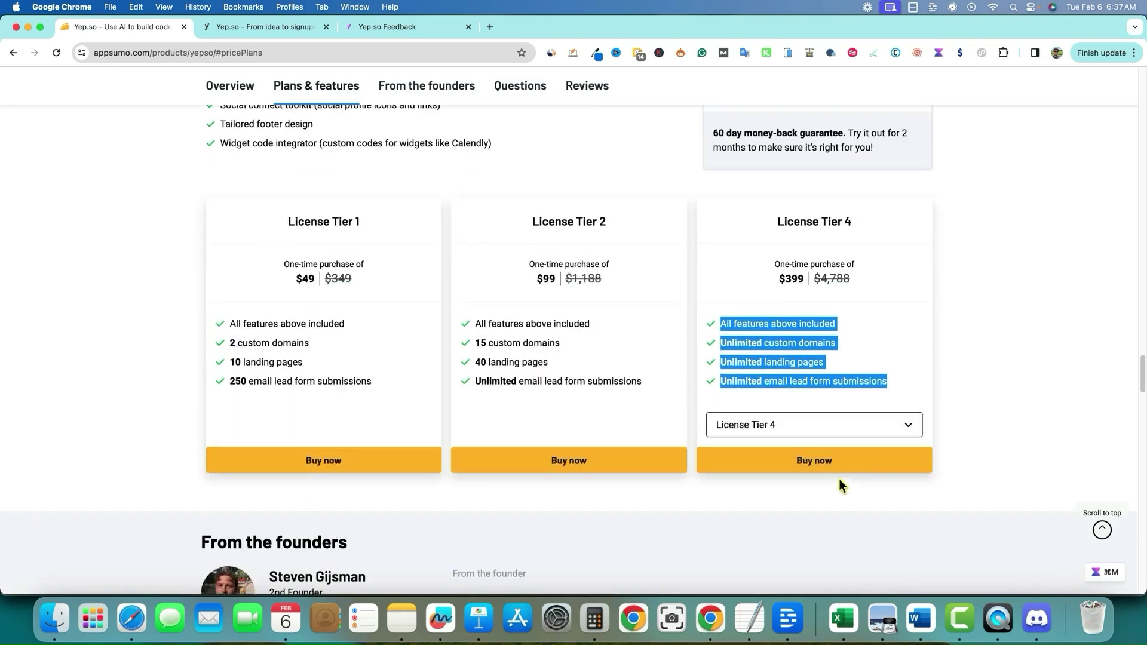
{"action": "scroll", "coordinate": [840, 480], "scroll_direction": "down", "scroll_amount": 5}
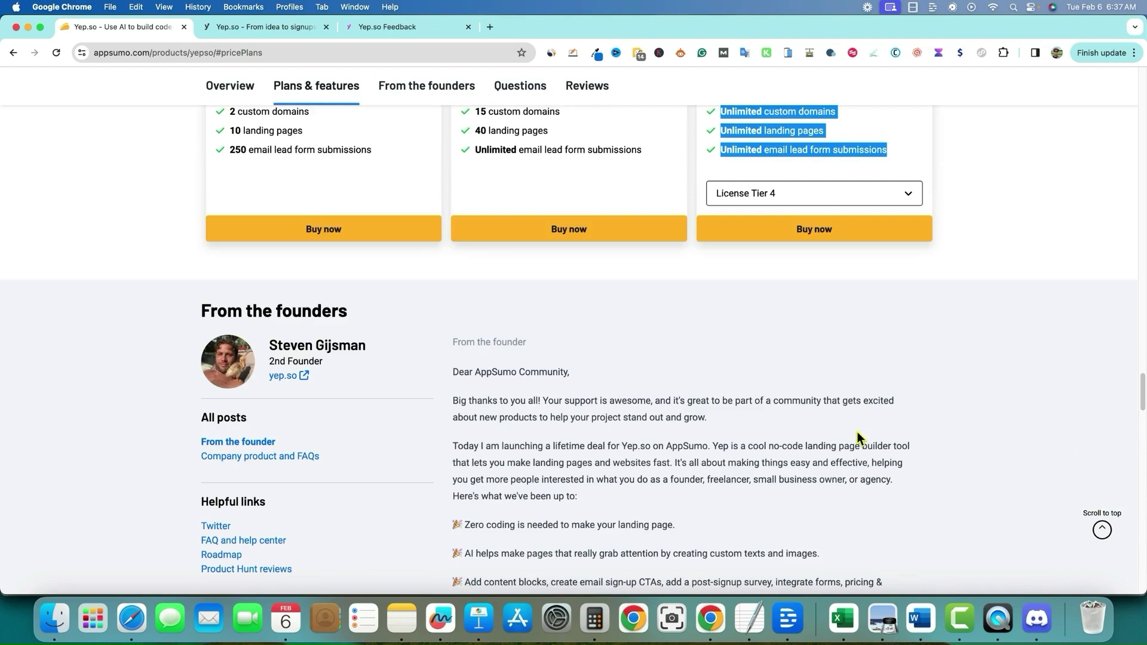
{"action": "scroll", "coordinate": [858, 432], "scroll_direction": "up", "scroll_amount": 5}
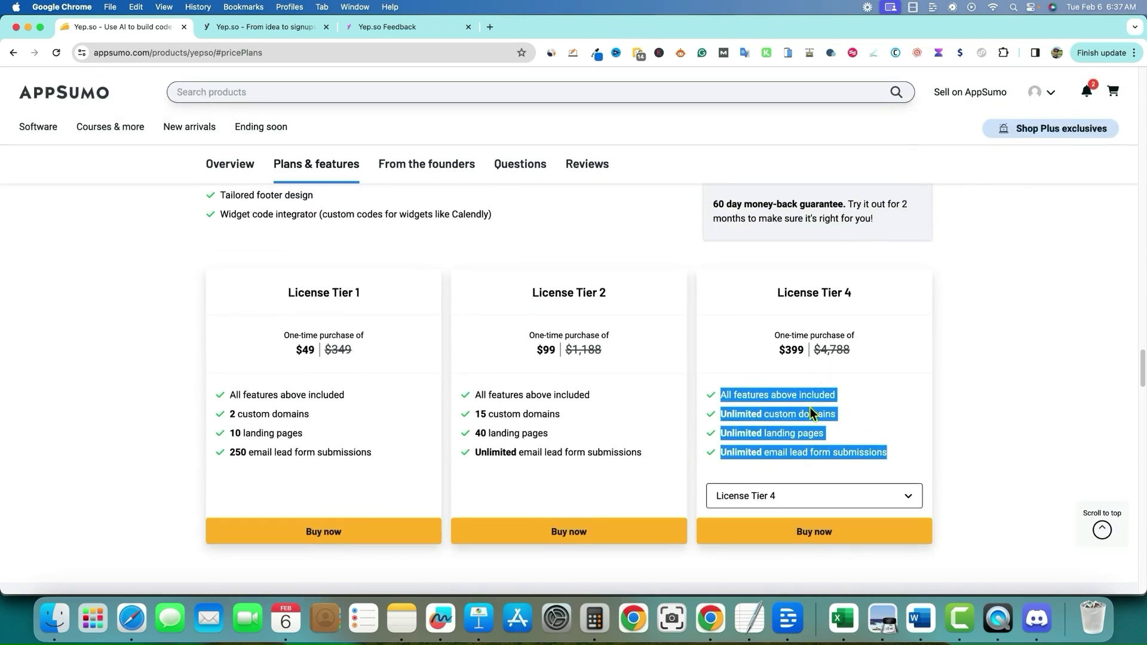
{"action": "scroll", "coordinate": [813, 412], "scroll_direction": "up", "scroll_amount": 2}
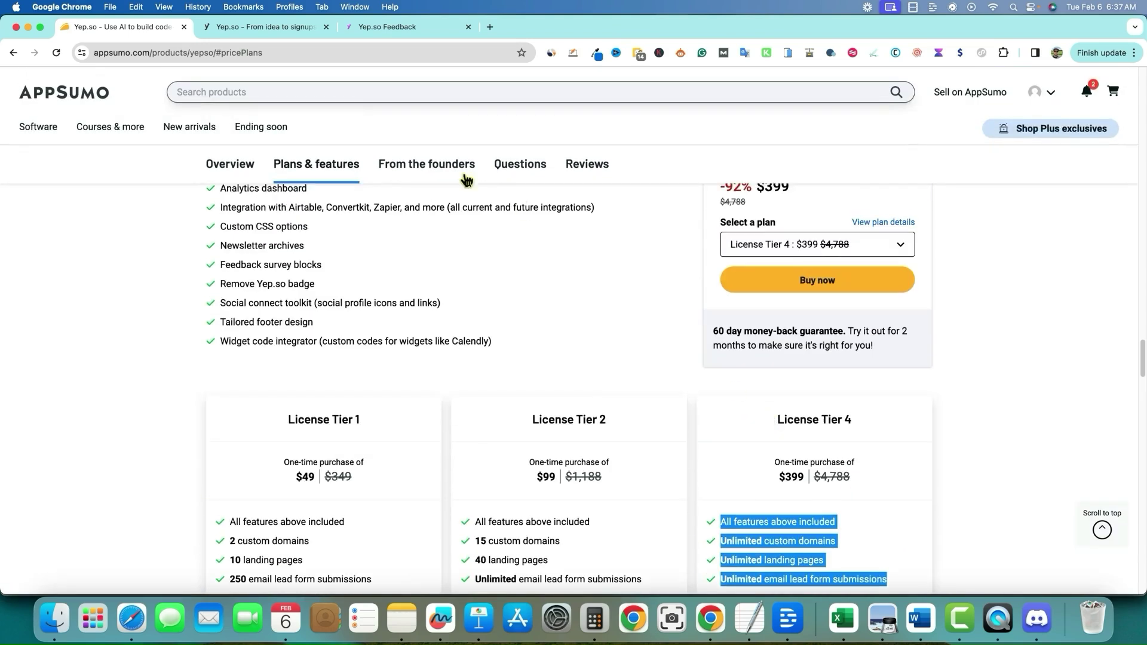
Step: Read all posts on the Feature Requests board of the Yep.so roadmap site, and close that page
{"action": "left_click", "coordinate": [377, 33]}
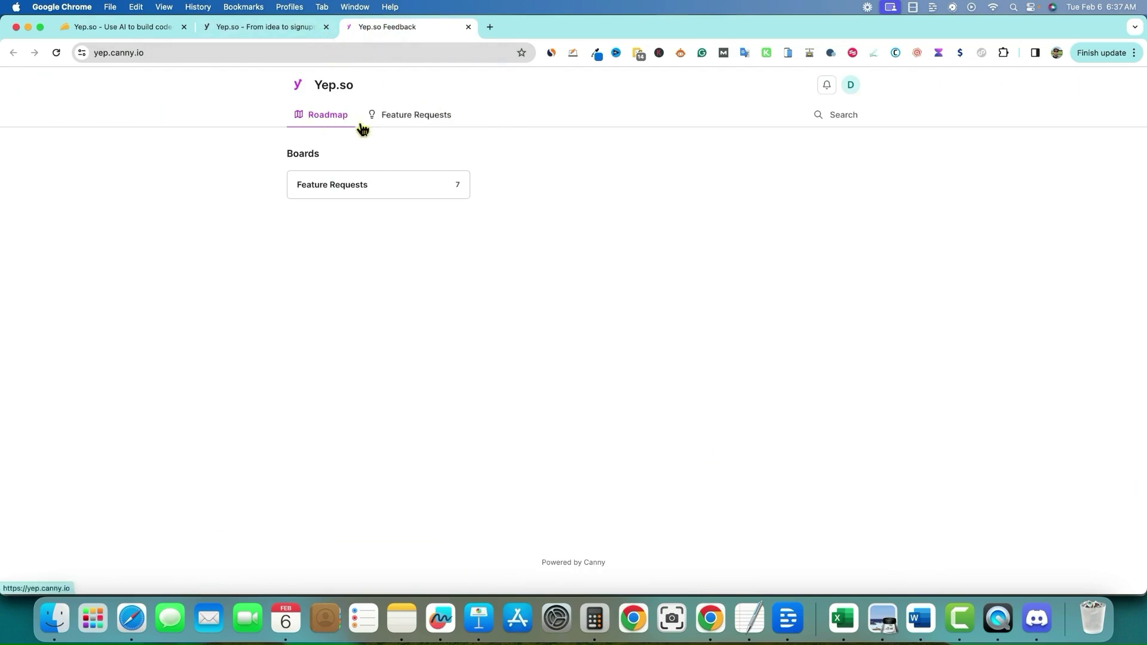
{"action": "left_click", "coordinate": [403, 187]}
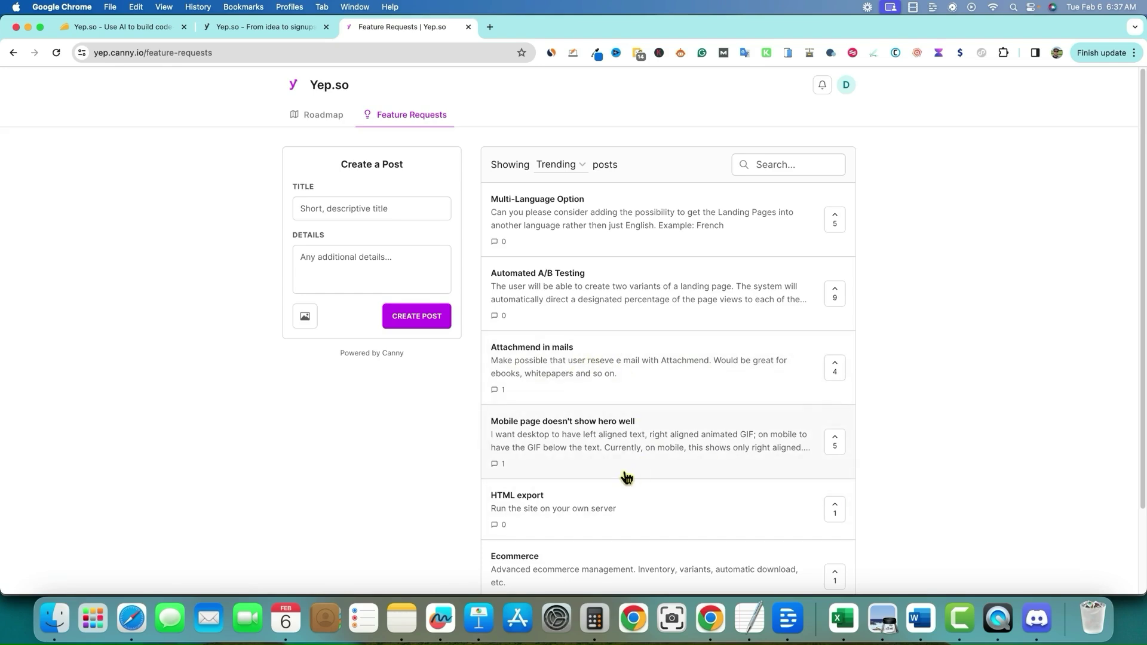
{"action": "scroll", "coordinate": [609, 478], "scroll_direction": "down", "scroll_amount": 2}
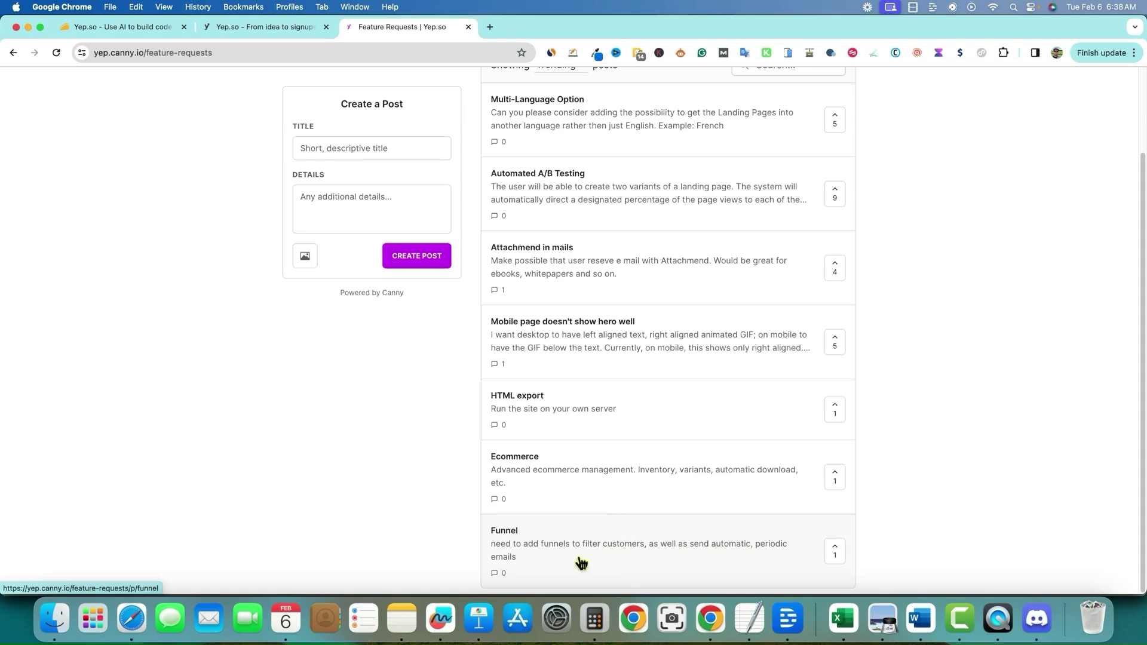
{"action": "scroll", "coordinate": [687, 531], "scroll_direction": "up", "scroll_amount": 2}
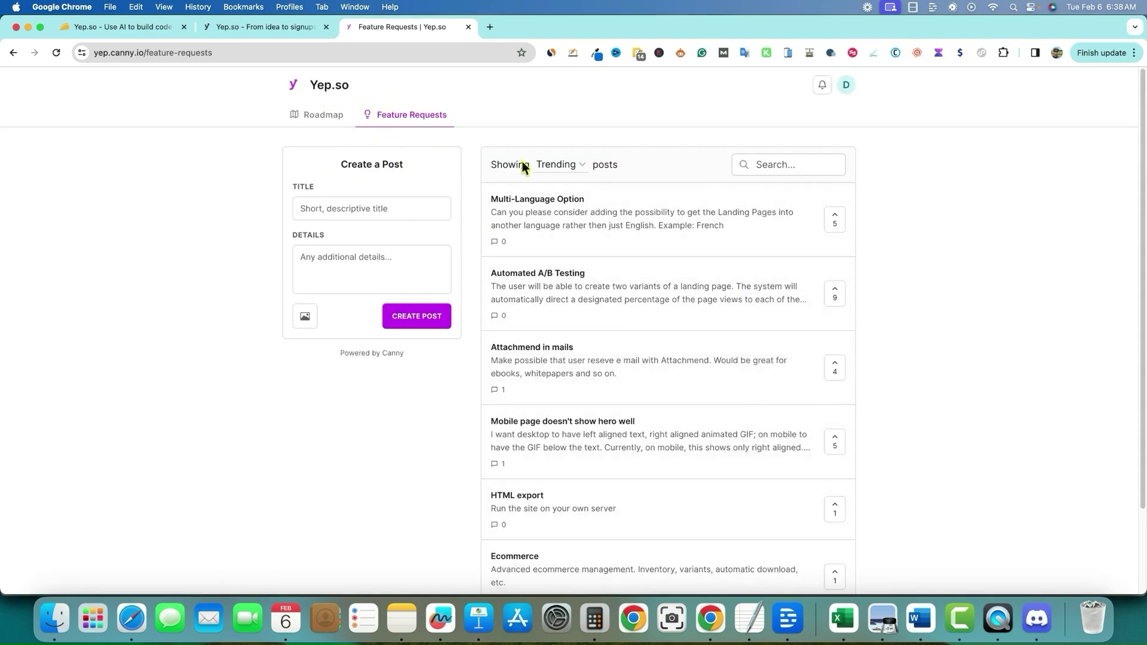
{"action": "left_click", "coordinate": [468, 27]}
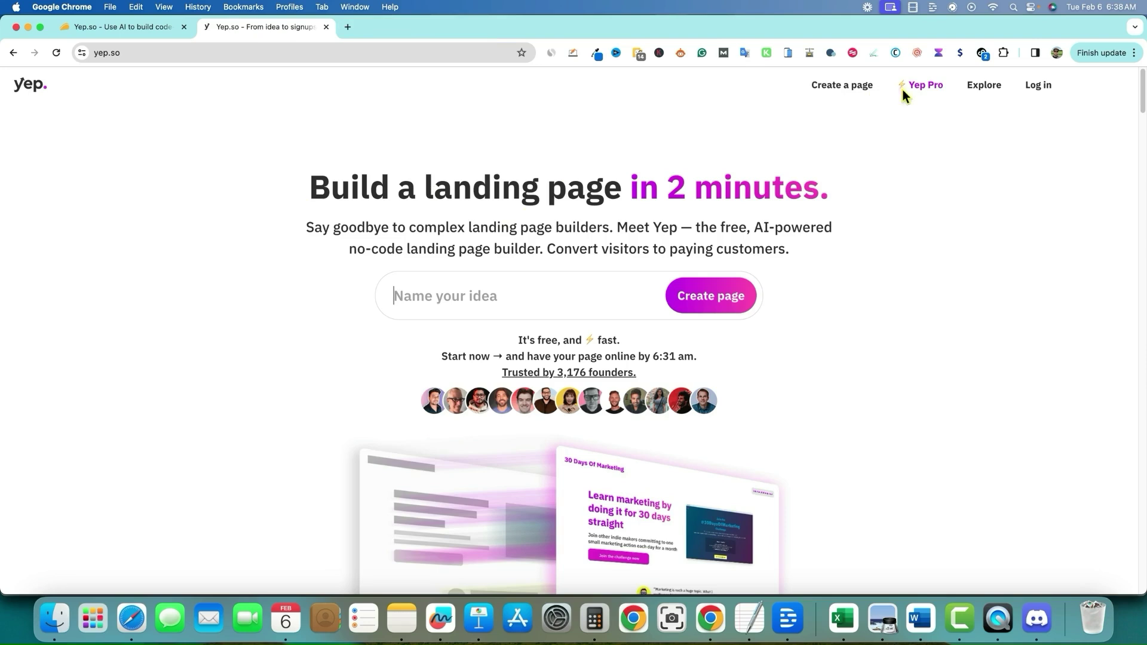
Step: Start a new Yep.so page for the idea "Grow Your Email List" with target audience "People that want to grow their email list"
{"action": "left_click", "coordinate": [855, 90]}
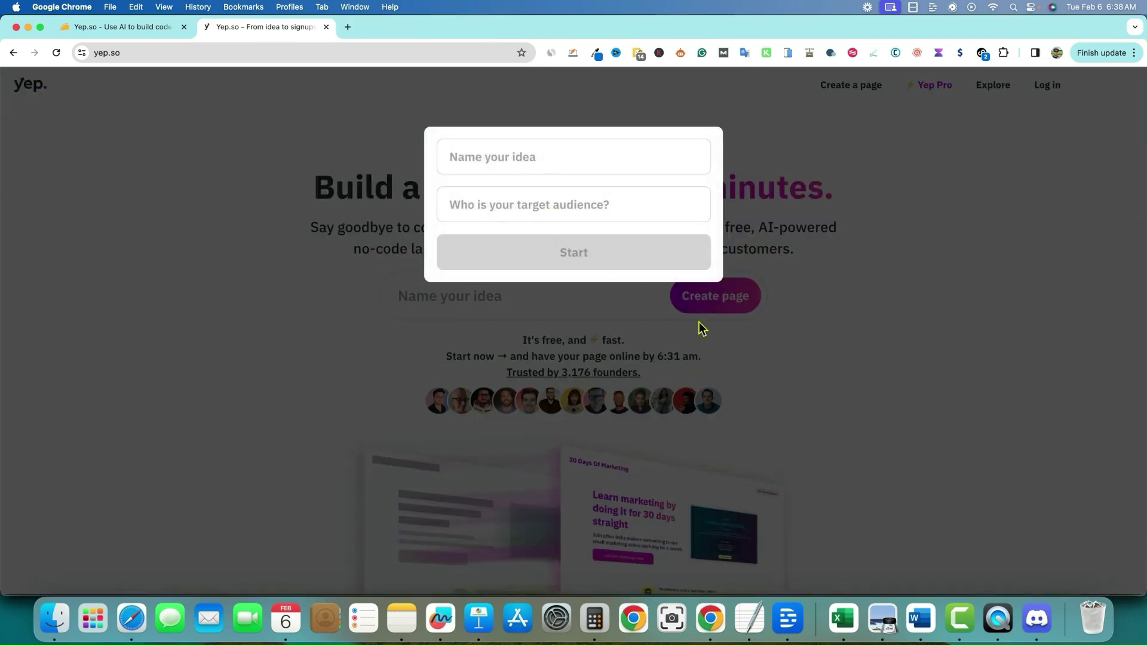
{"action": "left_click", "coordinate": [466, 162]}
{"action": "type", "text": "Grow Your Email List"}
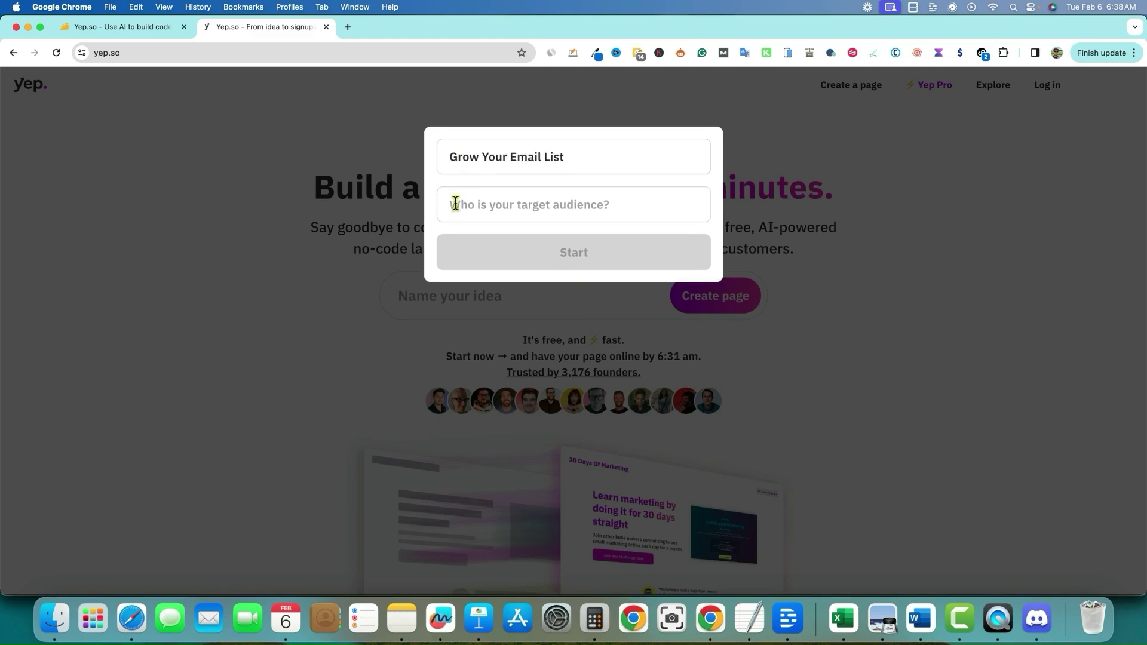
{"action": "left_click", "coordinate": [455, 204]}
{"action": "type", "text": "People"}
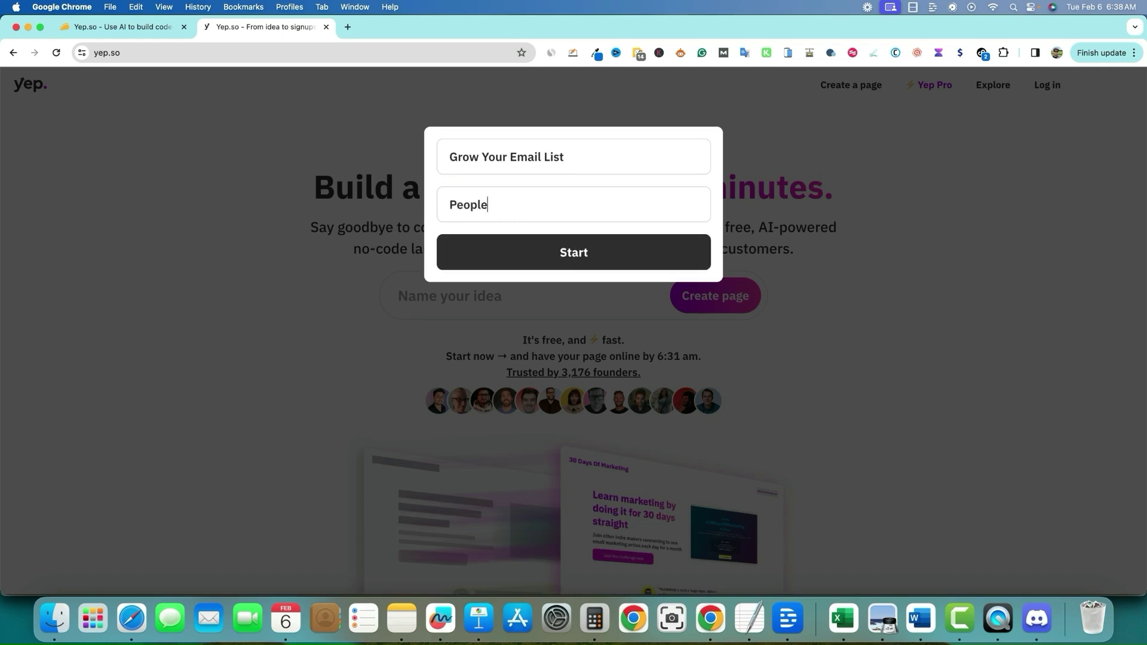
{"action": "type", "text": " that want to grow their email list"}
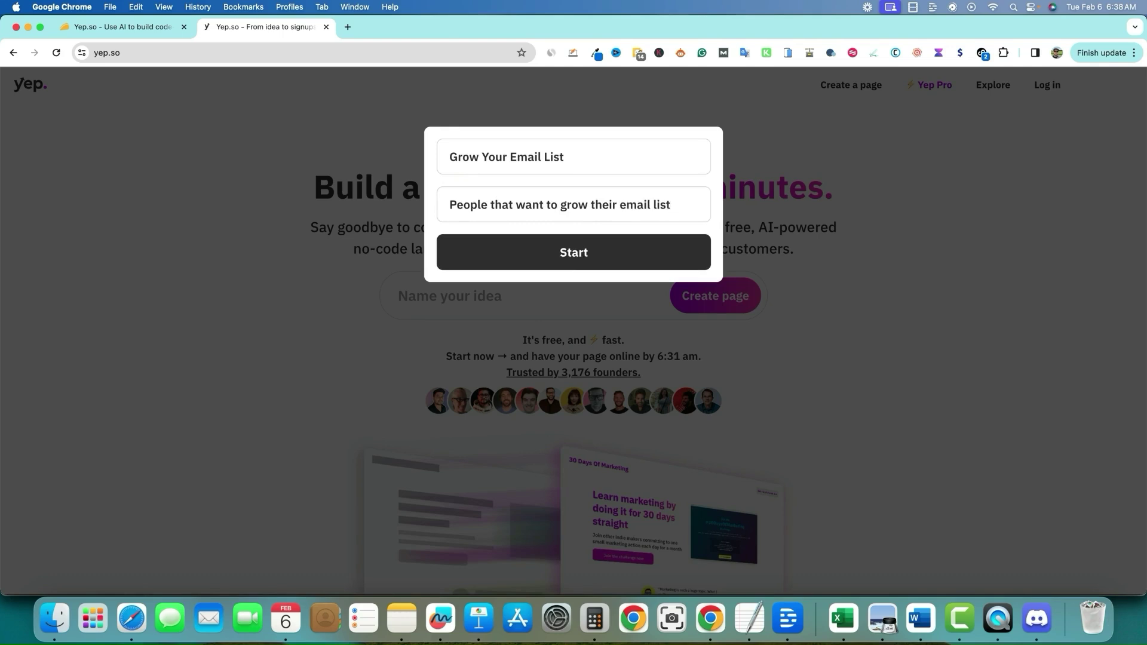
{"action": "left_click", "coordinate": [524, 251]}
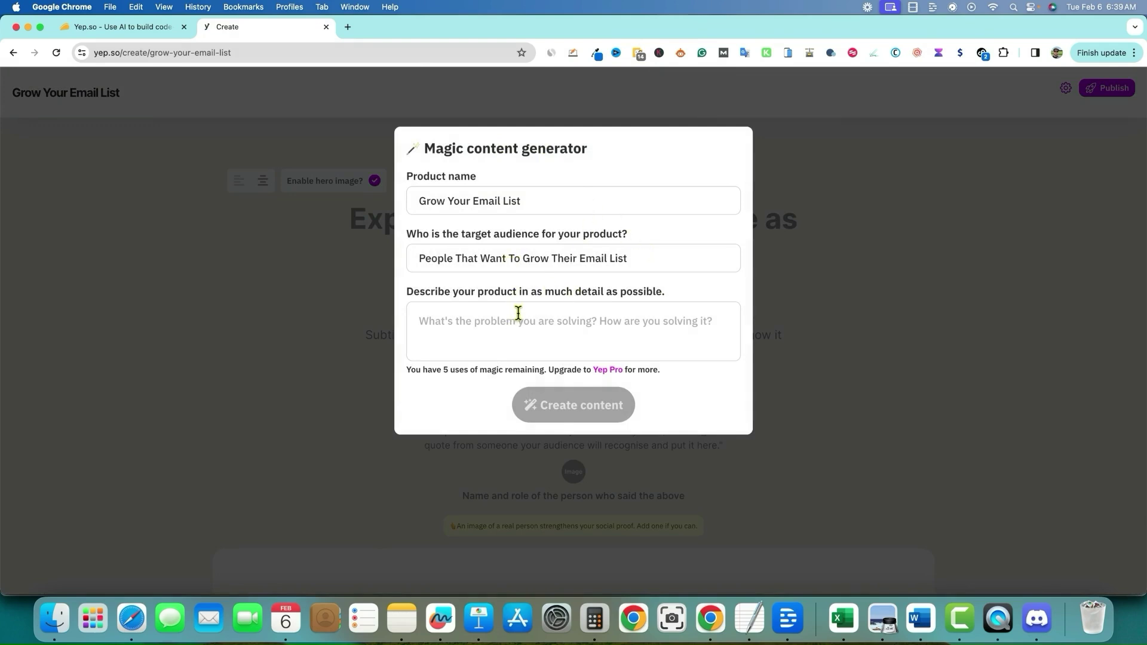
Step: Describe the product as a course teaching email marketers cutting edge ways to get more traffic and landing and squeeze page conversions, and generate the content
{"action": "left_click", "coordinate": [546, 322]}
{"action": "type", "text": "My audience is passionate about email marketing and building up their email lists as much as they can. They are looking for cutting edge new ways to get more traffic and conversions of their landing and squeeze pages. I have a course that teaches them exactly how to do this."}
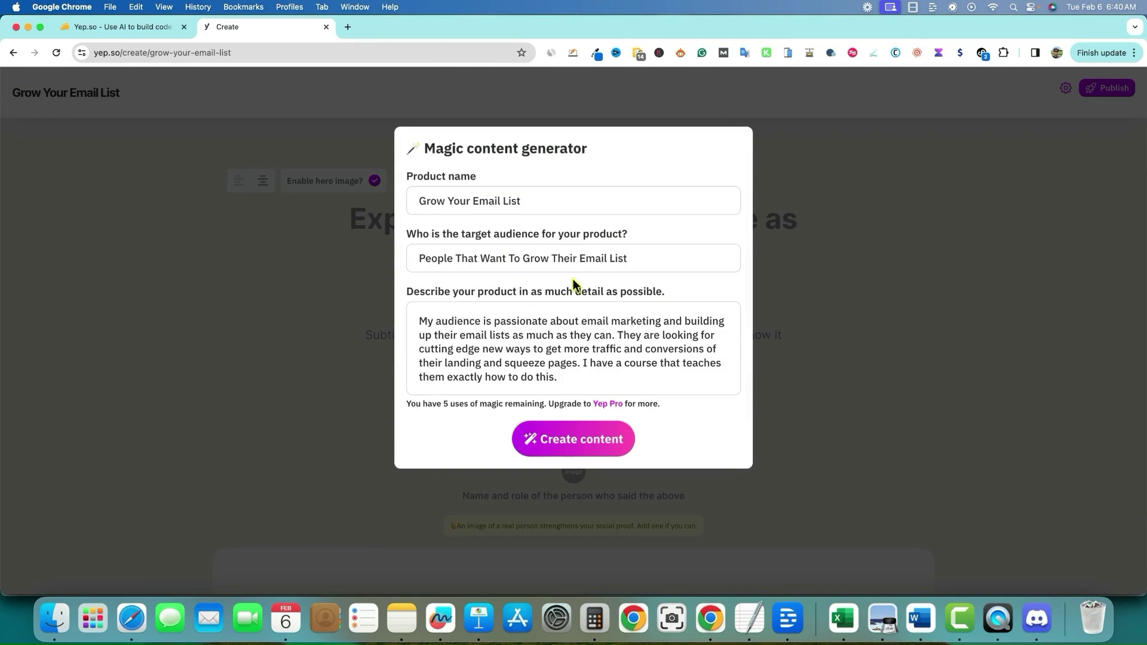
{"action": "left_click", "coordinate": [606, 442]}
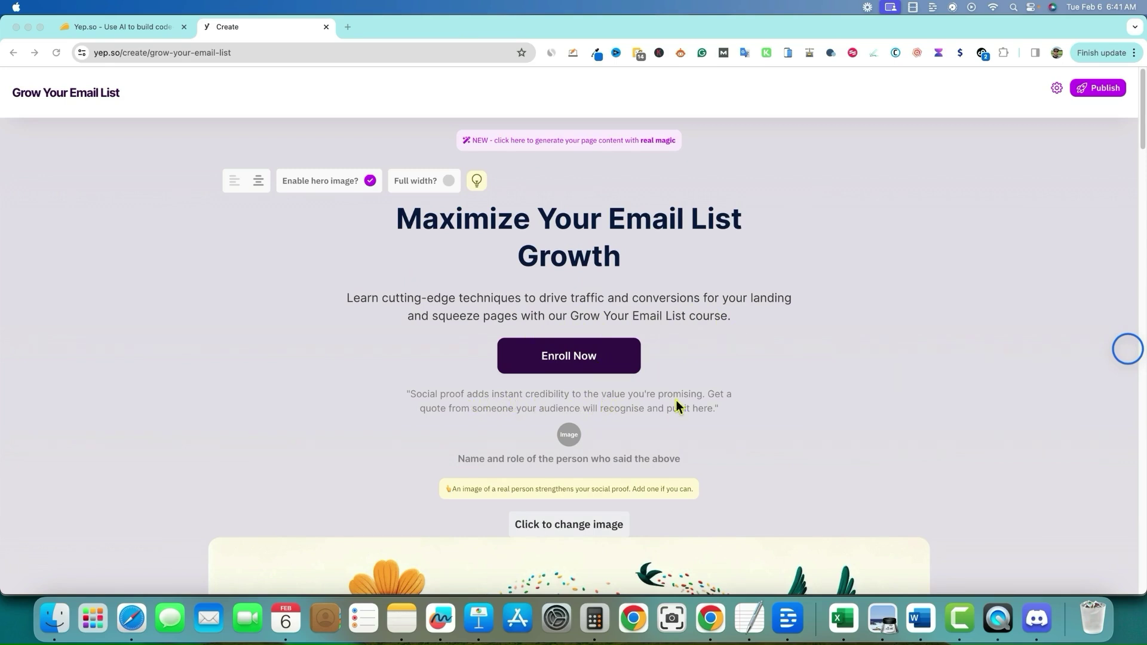
Step: Upload skool_logo.png from the Downloads folder as the hero section's social proof image
{"action": "left_click", "coordinate": [570, 435]}
{"action": "left_click", "coordinate": [572, 441]}
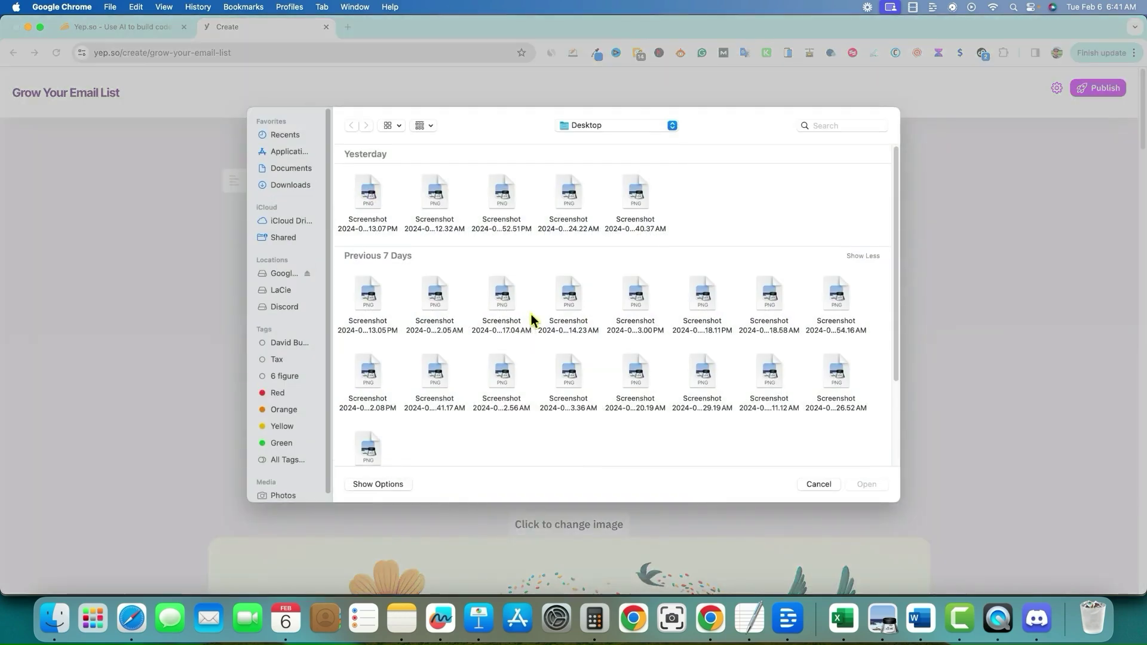
{"action": "left_click", "coordinate": [290, 184]}
{"action": "left_click", "coordinate": [770, 347]}
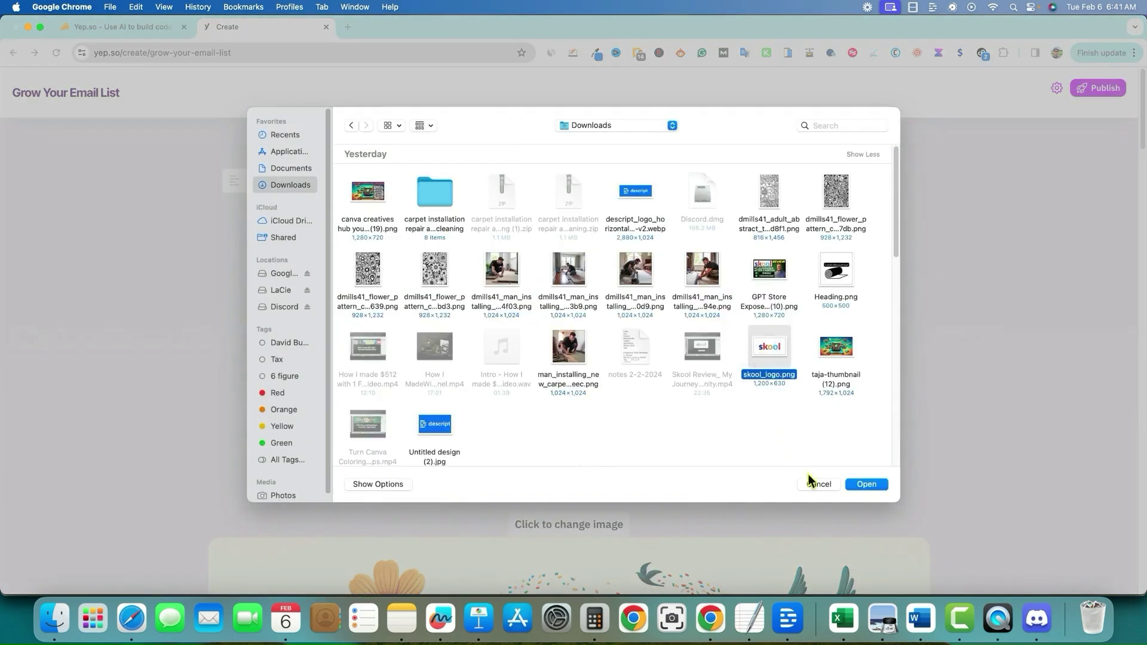
{"action": "left_click", "coordinate": [867, 485]}
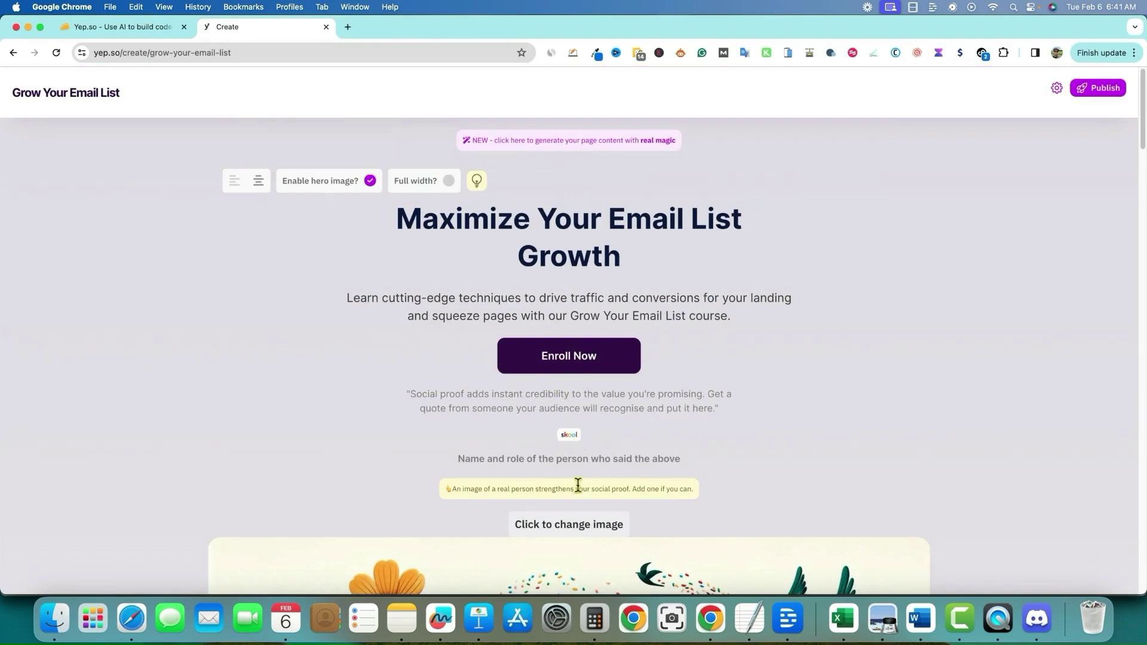
Step: Search Unsplash for "email" and replace the hero image with the photo of a Gmail inbox on a laptop
{"action": "scroll", "coordinate": [578, 487], "scroll_direction": "down", "scroll_amount": 10}
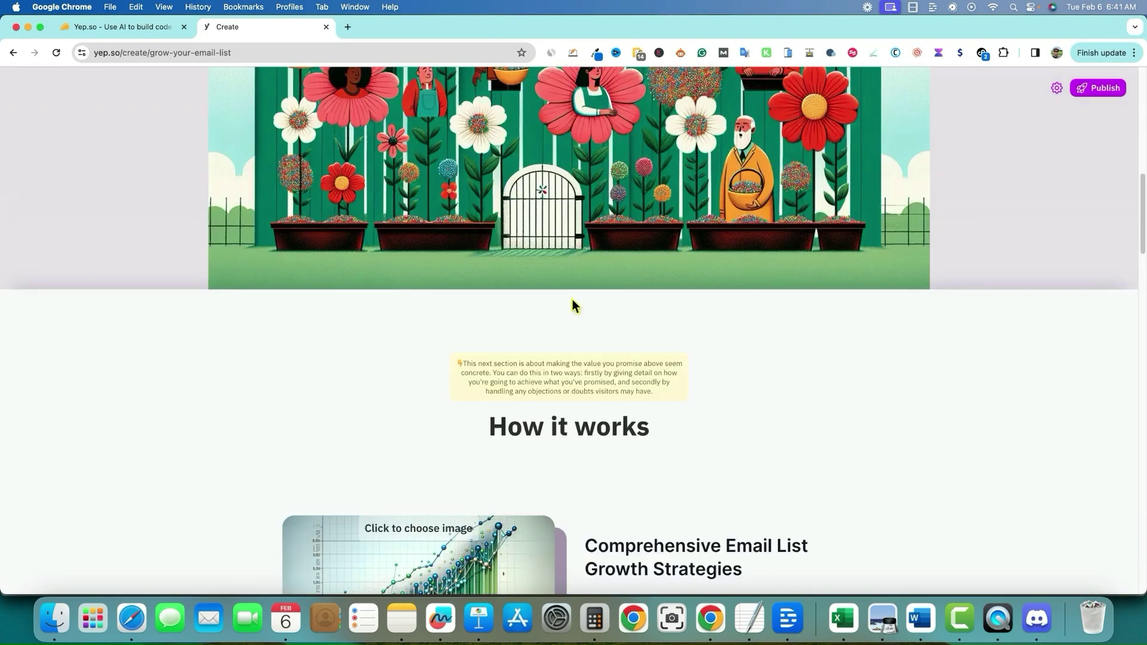
{"action": "scroll", "coordinate": [574, 308], "scroll_direction": "up", "scroll_amount": 10}
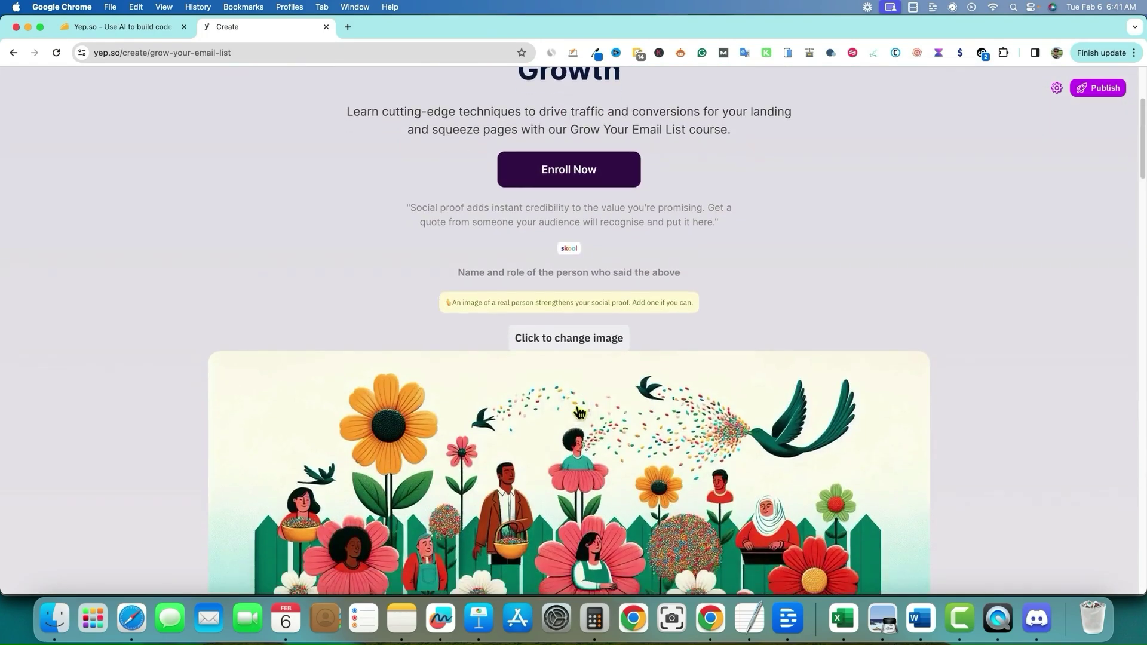
{"action": "left_click", "coordinate": [579, 412]}
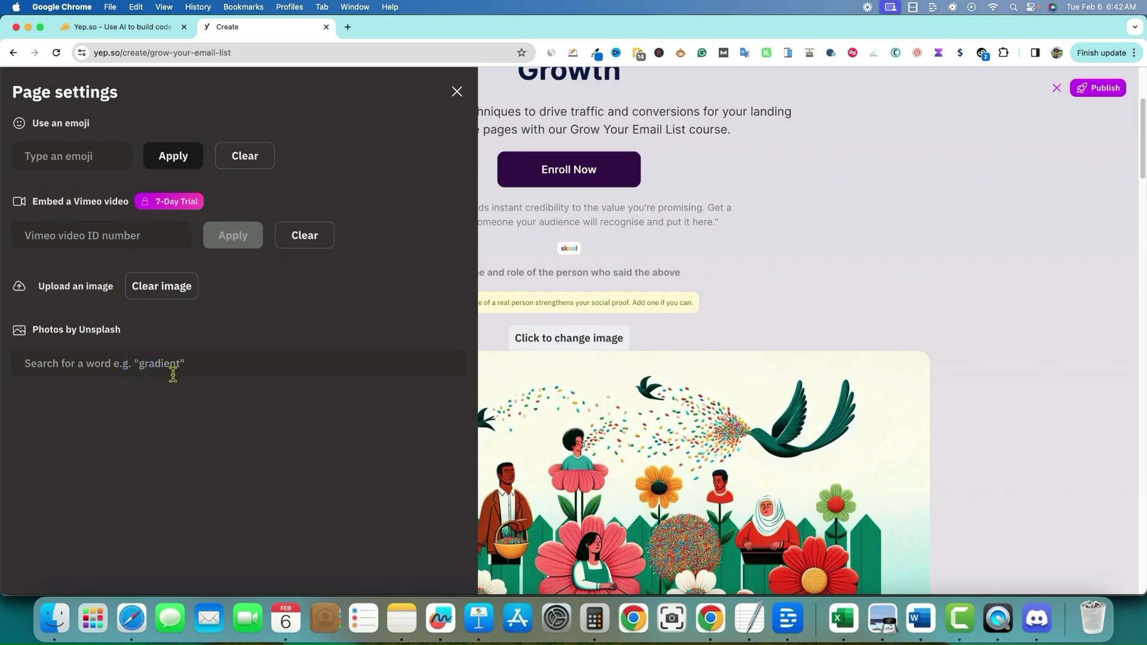
{"action": "type", "text": "email"}
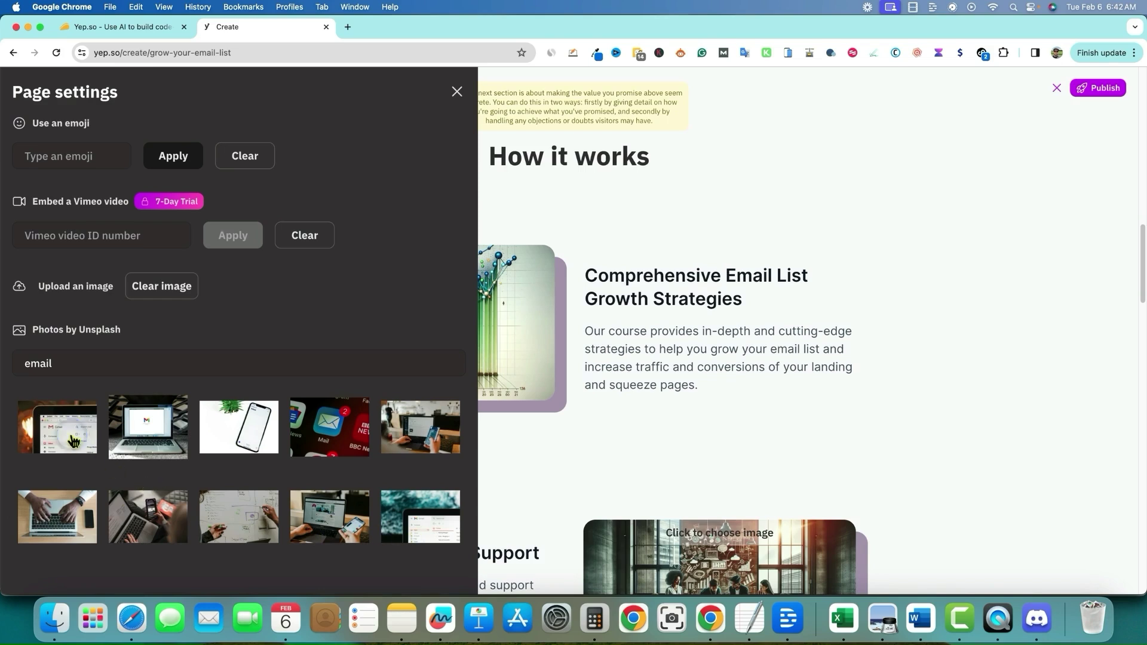
{"action": "left_click", "coordinate": [69, 433]}
{"action": "scroll", "coordinate": [582, 428], "scroll_direction": "up", "scroll_amount": 10}
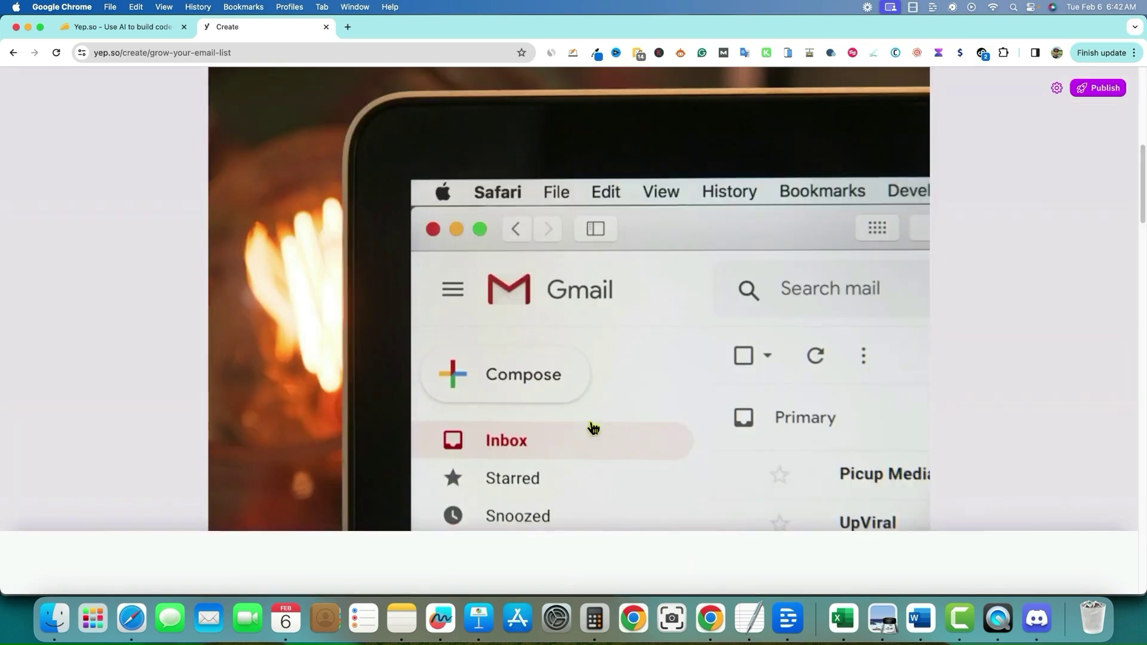
Step: Try the left-aligned hero layout and switch the hero back to centered alignment
{"action": "scroll", "coordinate": [597, 429], "scroll_direction": "up", "scroll_amount": 3}
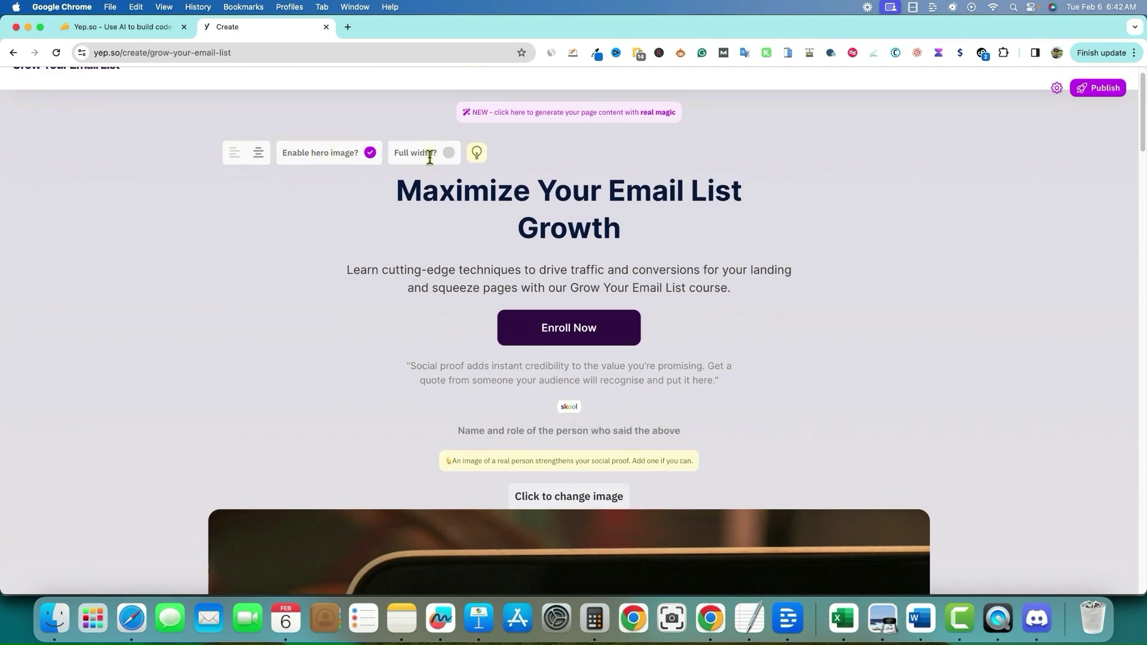
{"action": "left_click", "coordinate": [231, 157]}
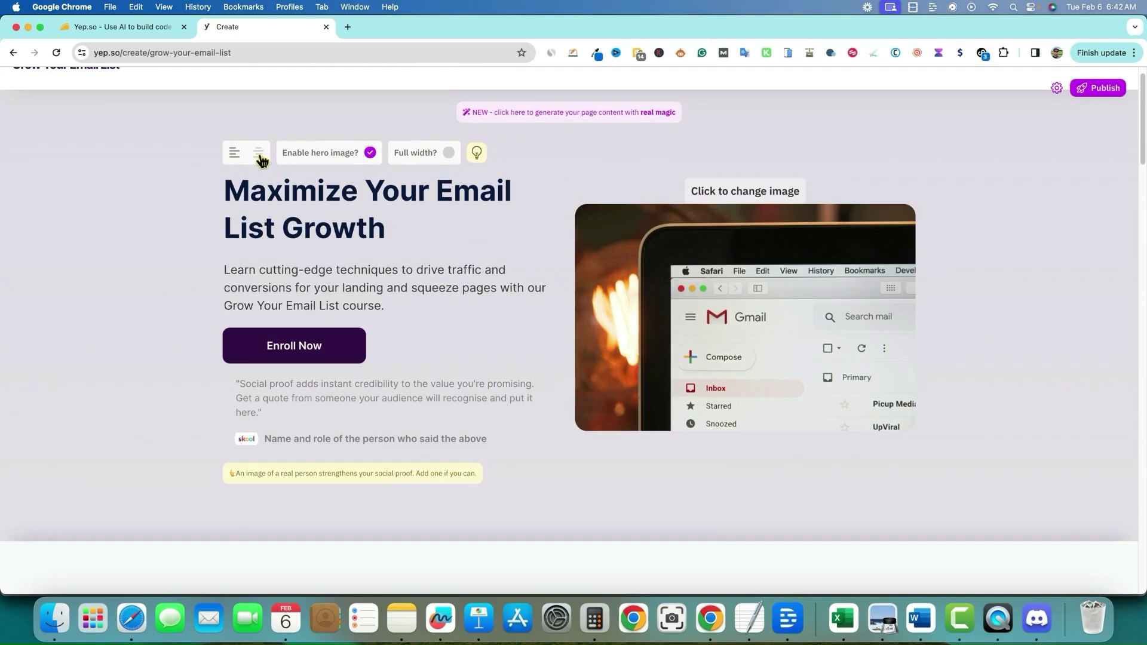
{"action": "left_click", "coordinate": [258, 153]}
{"action": "scroll", "coordinate": [597, 389], "scroll_direction": "down", "scroll_amount": 7}
{"action": "scroll", "coordinate": [597, 388], "scroll_direction": "up", "scroll_amount": 8}
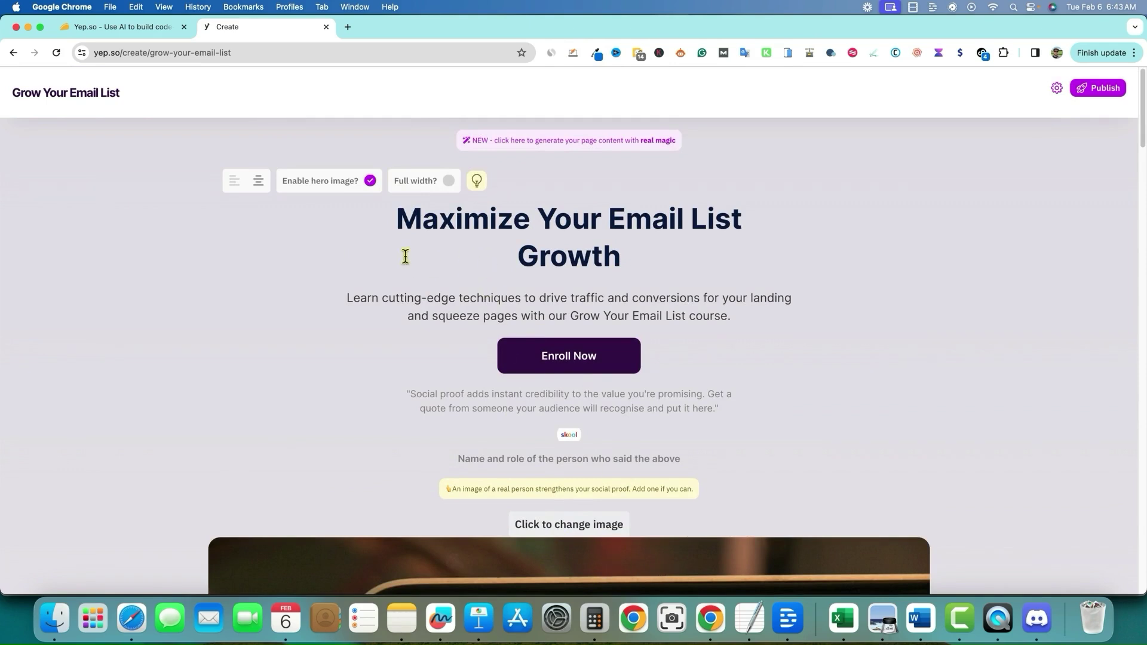
Step: Try the full-width option for the hero image and look over the resulting layout
{"action": "left_click", "coordinate": [449, 181]}
{"action": "scroll", "coordinate": [464, 343], "scroll_direction": "down", "scroll_amount": 10}
{"action": "scroll", "coordinate": [101, 221], "scroll_direction": "up", "scroll_amount": 10}
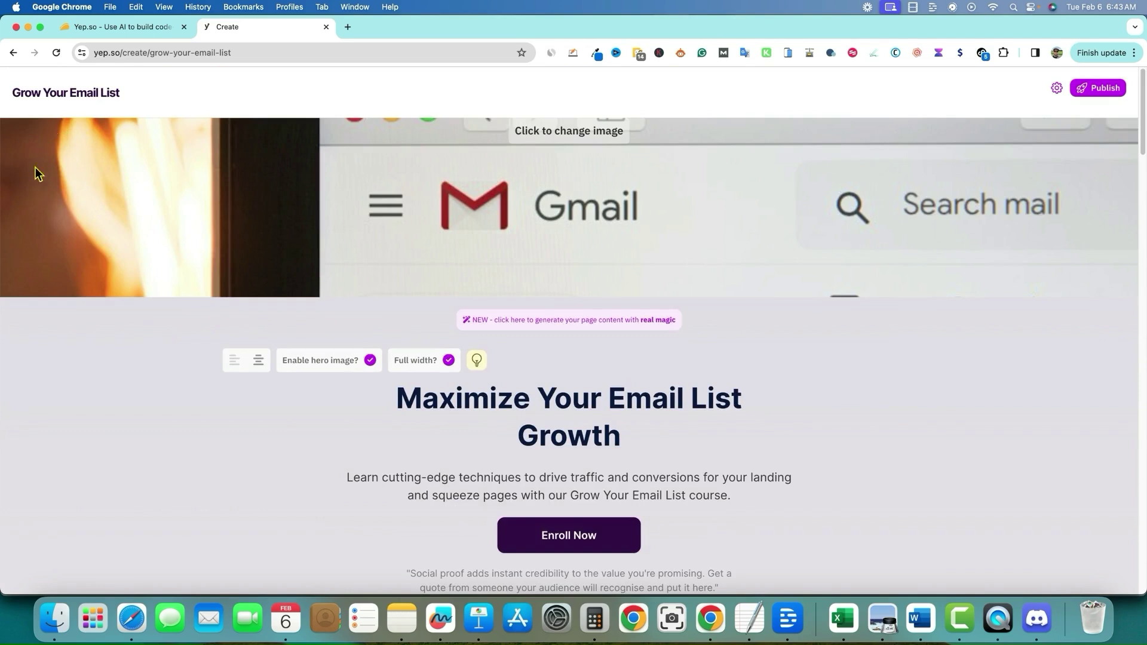
{"action": "scroll", "coordinate": [710, 469], "scroll_direction": "down", "scroll_amount": 5}
{"action": "scroll", "coordinate": [393, 233], "scroll_direction": "up", "scroll_amount": 5}
{"action": "left_click", "coordinate": [12, 53]}
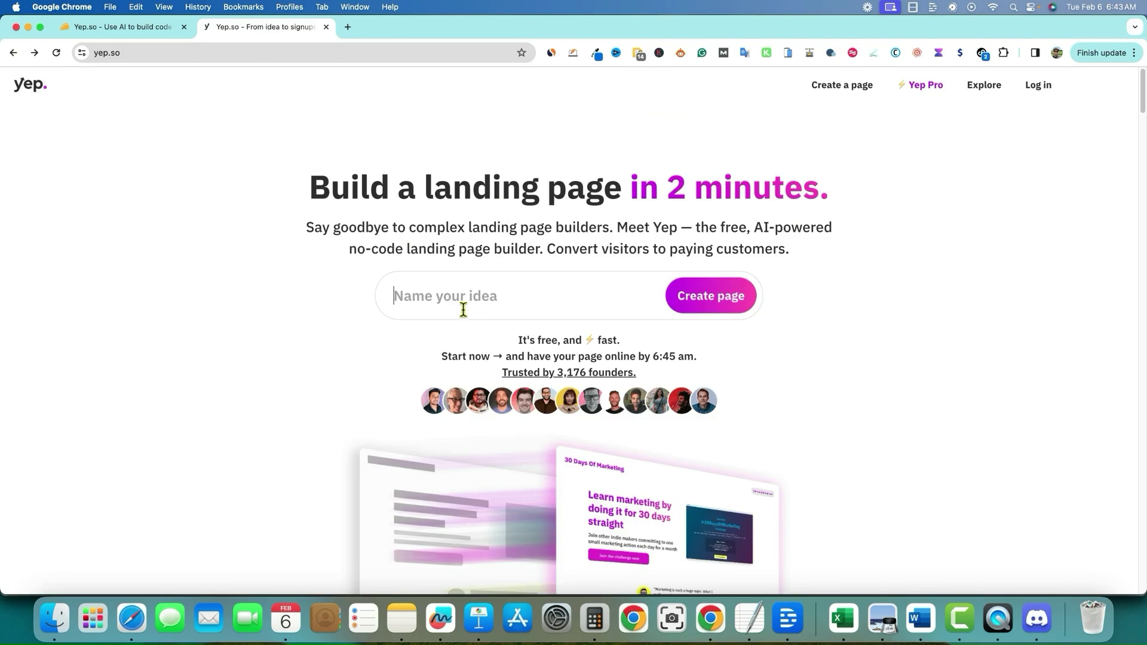
{"action": "key", "text": "super+bracketright"}
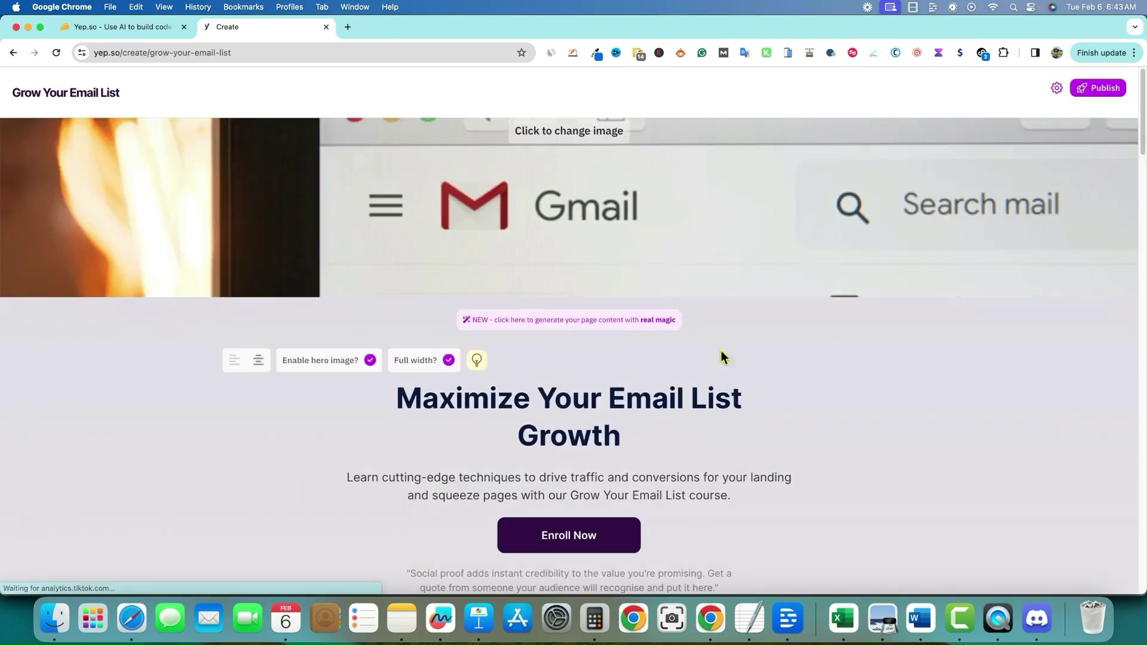
{"action": "scroll", "coordinate": [594, 446], "scroll_direction": "down", "scroll_amount": 20}
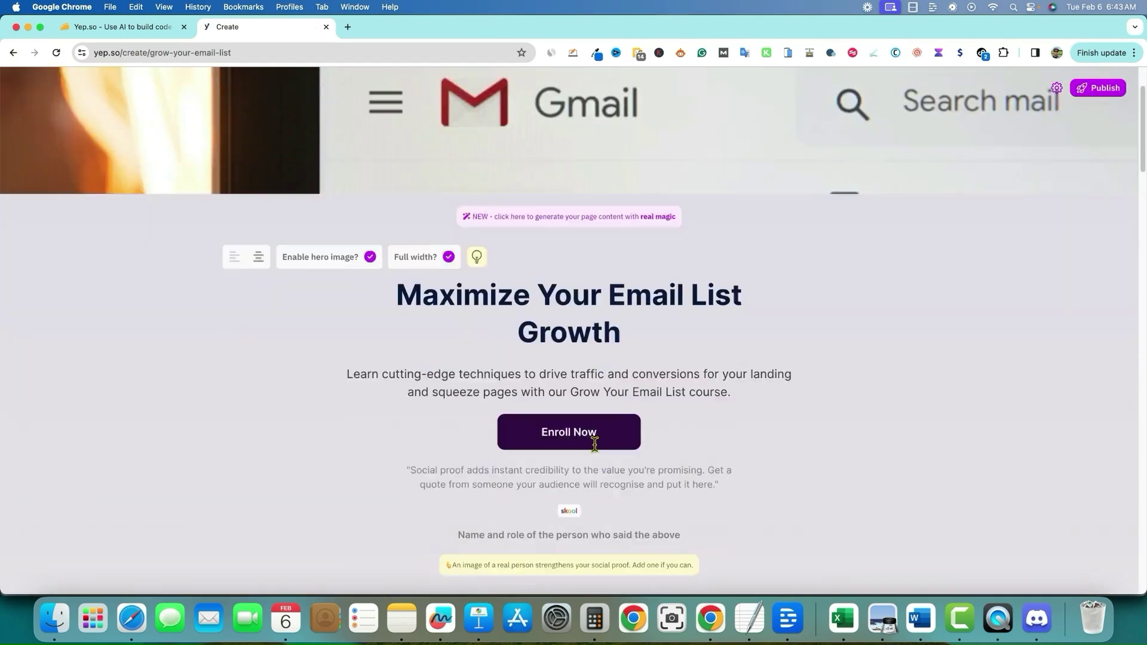
{"action": "scroll", "coordinate": [594, 446], "scroll_direction": "up", "scroll_amount": 20}
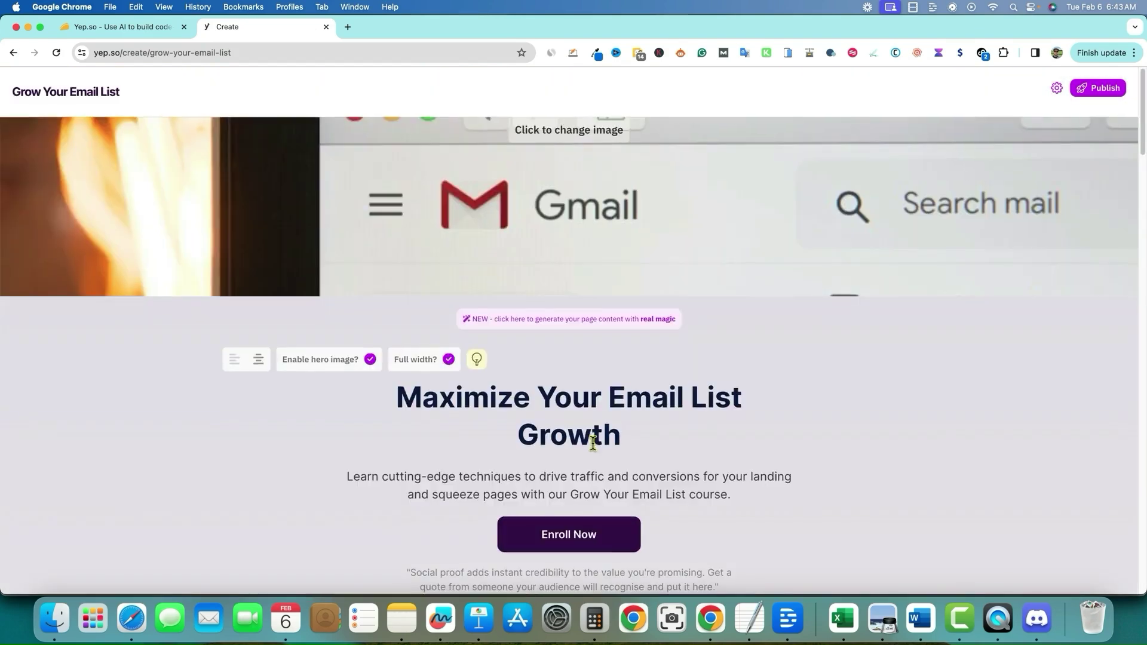
Step: Set the page color layout option to Boxes in the page settings and close them
{"action": "left_click", "coordinate": [568, 178]}
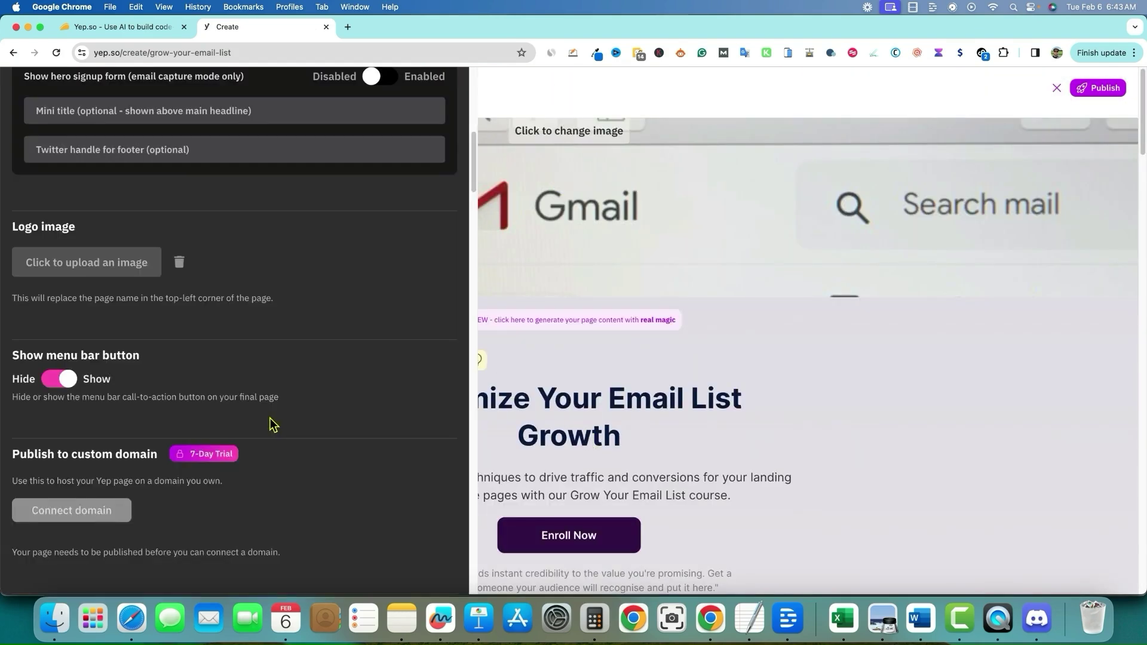
{"action": "scroll", "coordinate": [205, 414], "scroll_direction": "down", "scroll_amount": 8}
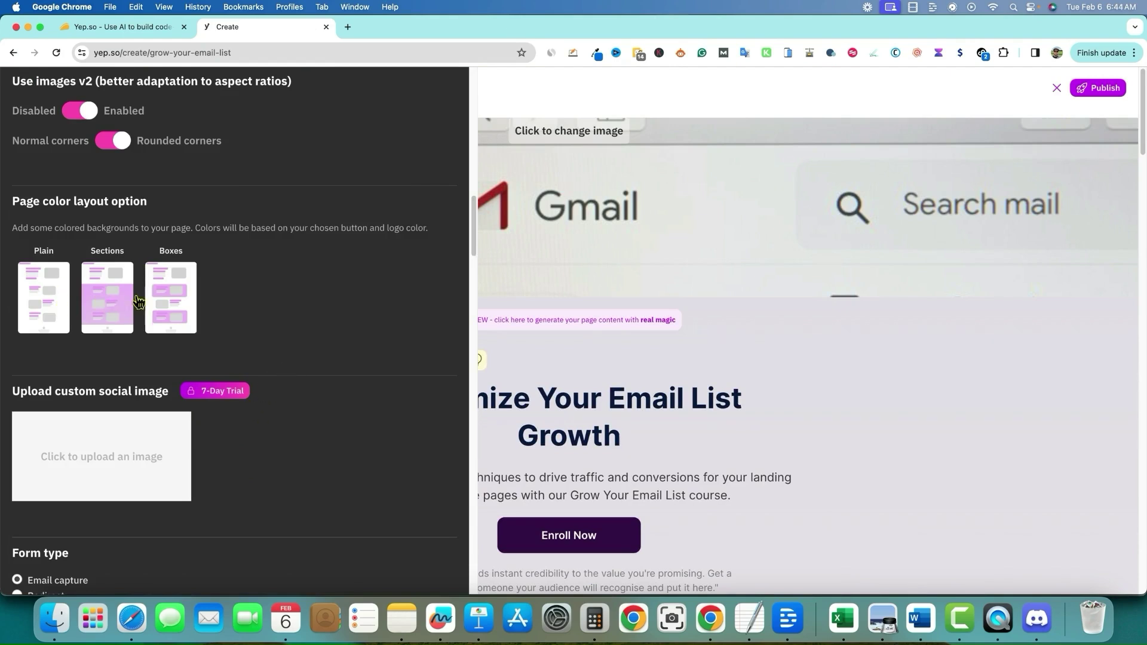
{"action": "left_click", "coordinate": [162, 318]}
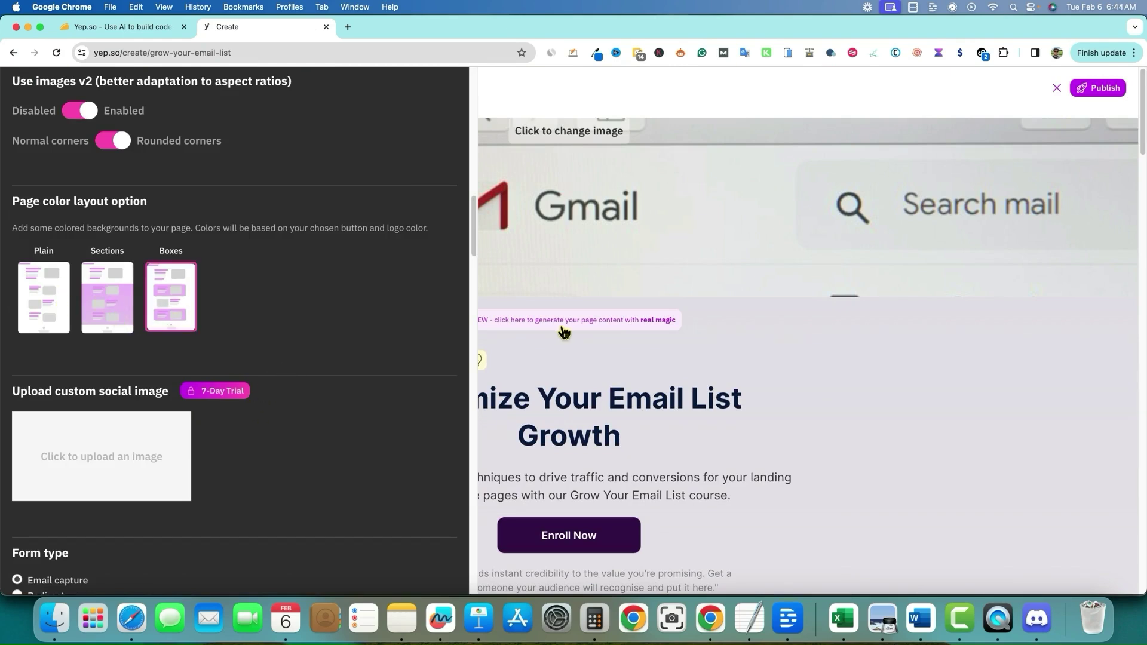
{"action": "left_click", "coordinate": [783, 343]}
Step: Turn off the full-width hero image and left-align the hero content with the image beside it
{"action": "left_click", "coordinate": [448, 360]}
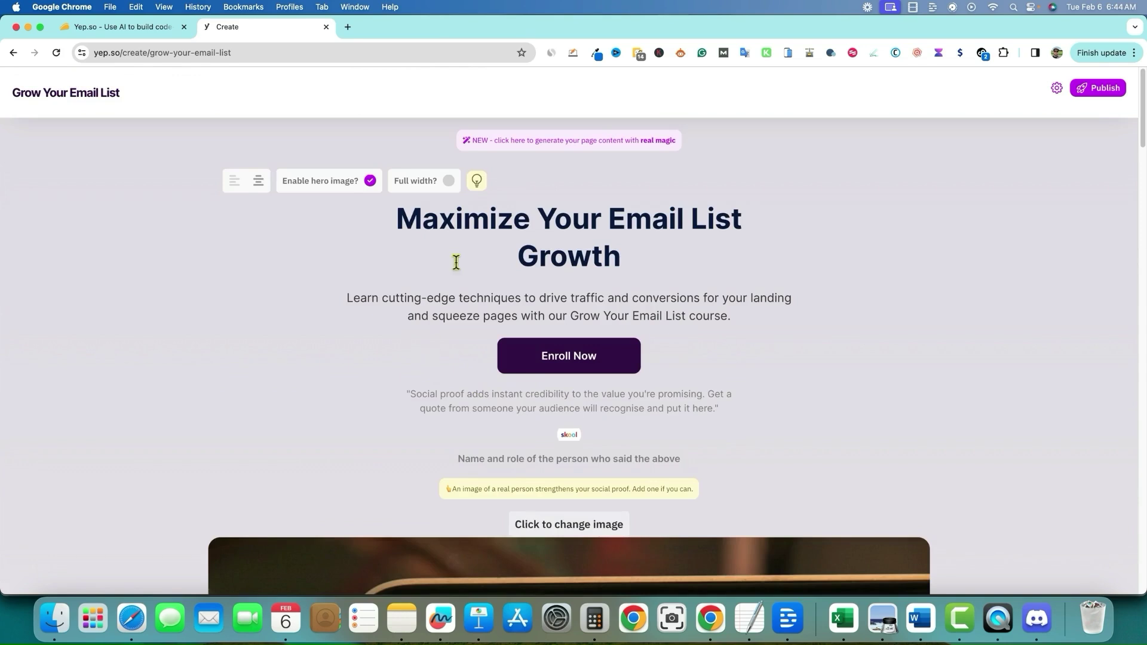
{"action": "left_click", "coordinate": [240, 185]}
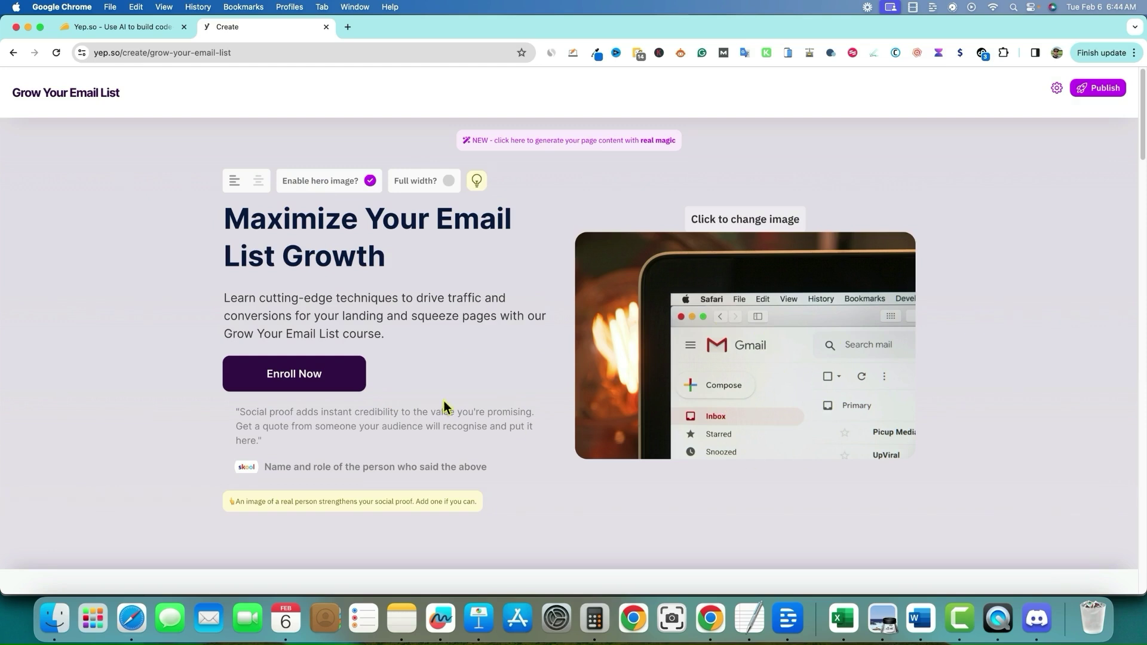
{"action": "left_click", "coordinate": [319, 378]}
{"action": "left_click", "coordinate": [330, 377]}
{"action": "left_click", "coordinate": [296, 377]}
Step: Try "happy" as the emoji replacing the first How it works feature's image, and clear it again
{"action": "scroll", "coordinate": [440, 489], "scroll_direction": "down", "scroll_amount": 3}
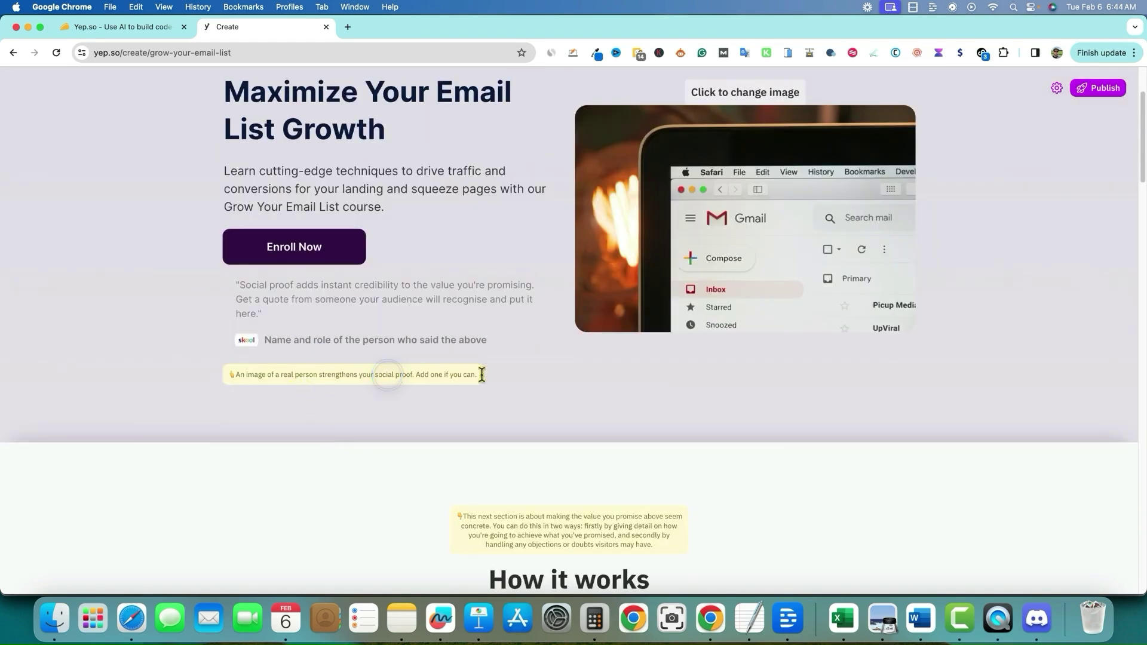
{"action": "scroll", "coordinate": [633, 442], "scroll_direction": "down", "scroll_amount": 9}
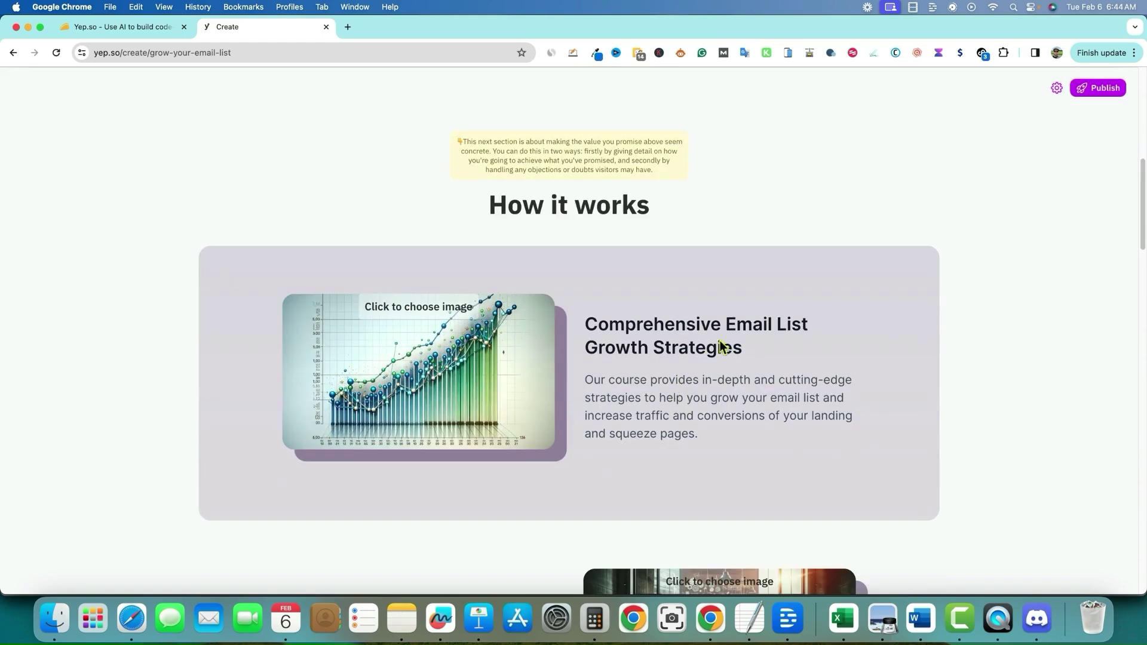
{"action": "left_click", "coordinate": [474, 364]}
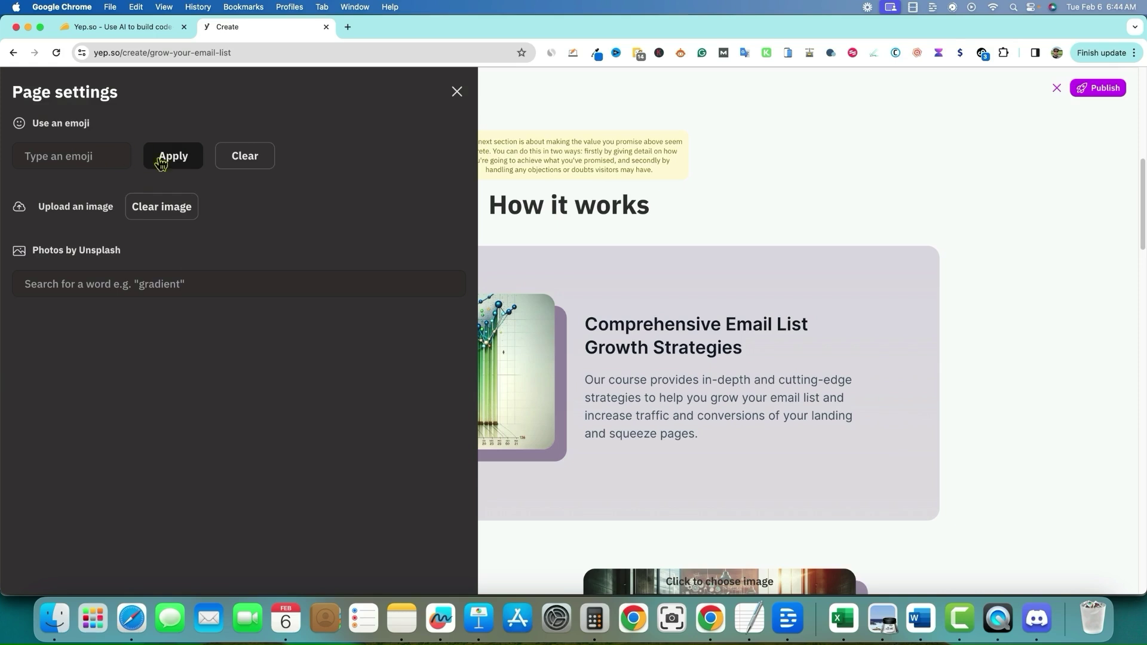
{"action": "left_click", "coordinate": [80, 156]}
{"action": "type", "text": "happy"}
{"action": "key", "text": "Return"}
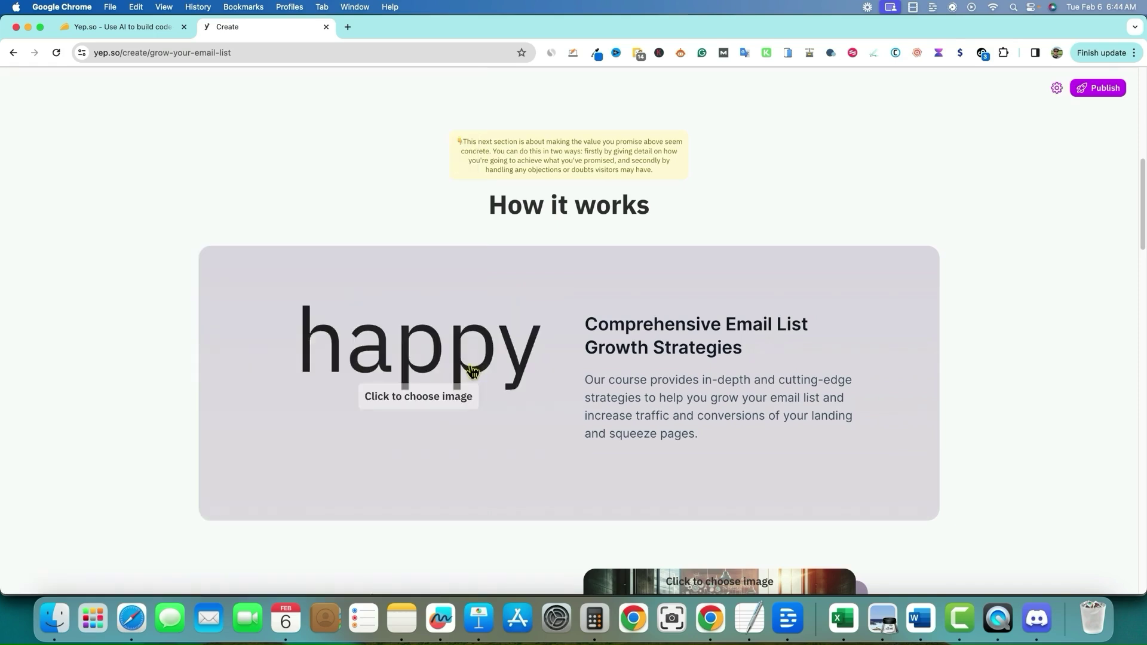
{"action": "left_click", "coordinate": [448, 398]}
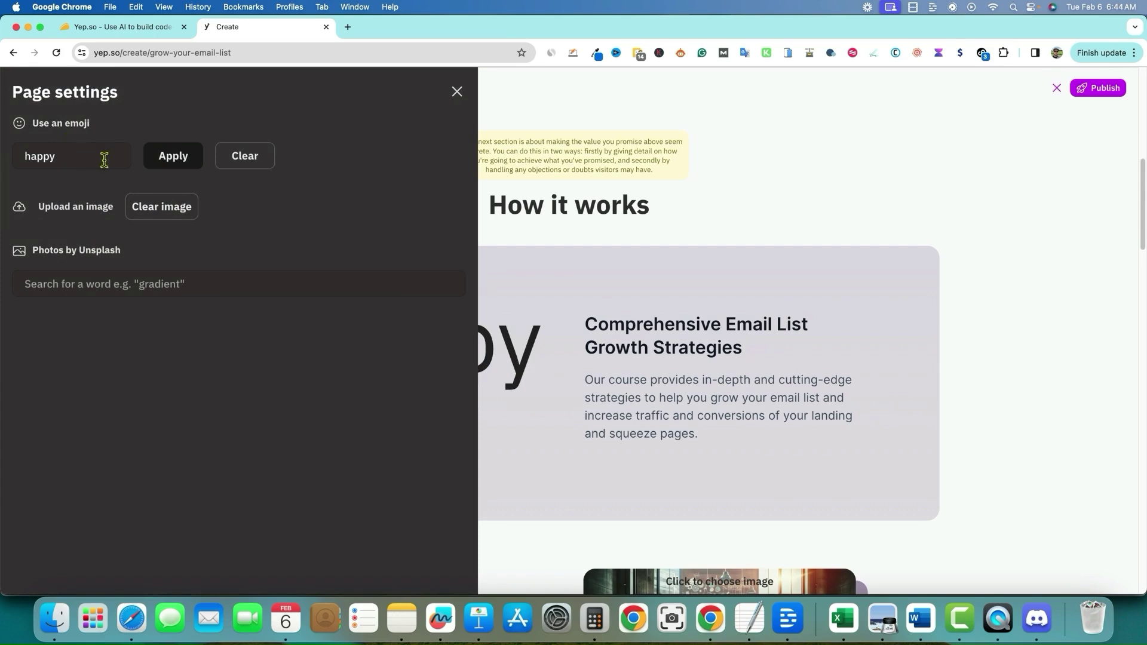
{"action": "left_click", "coordinate": [263, 161]}
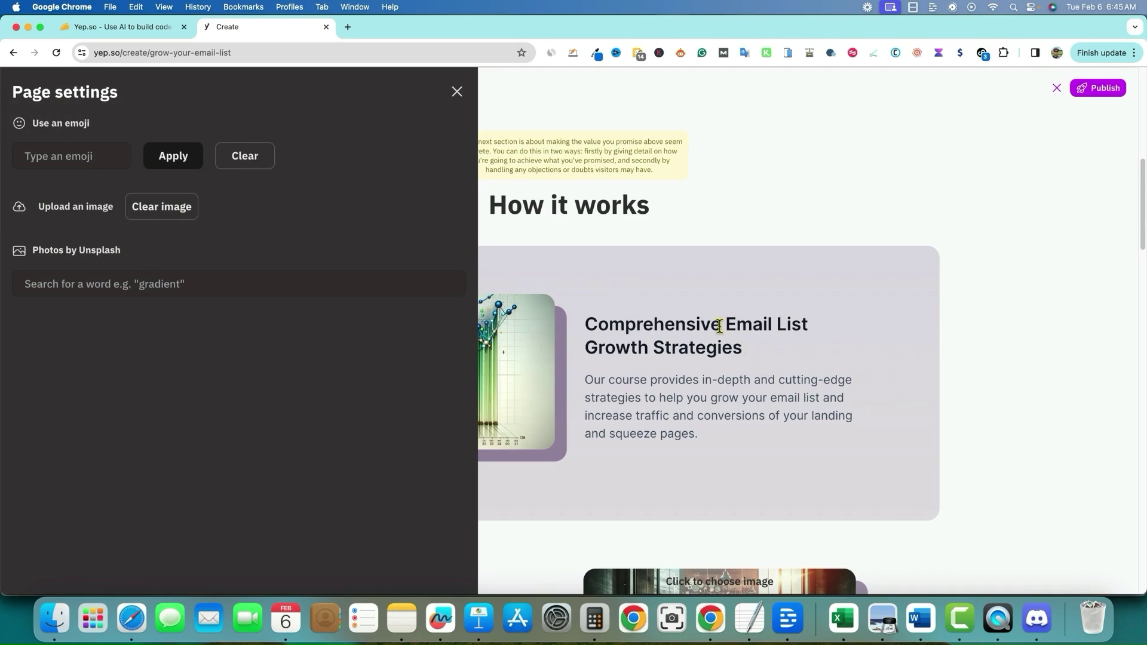
{"action": "left_click", "coordinate": [457, 91]}
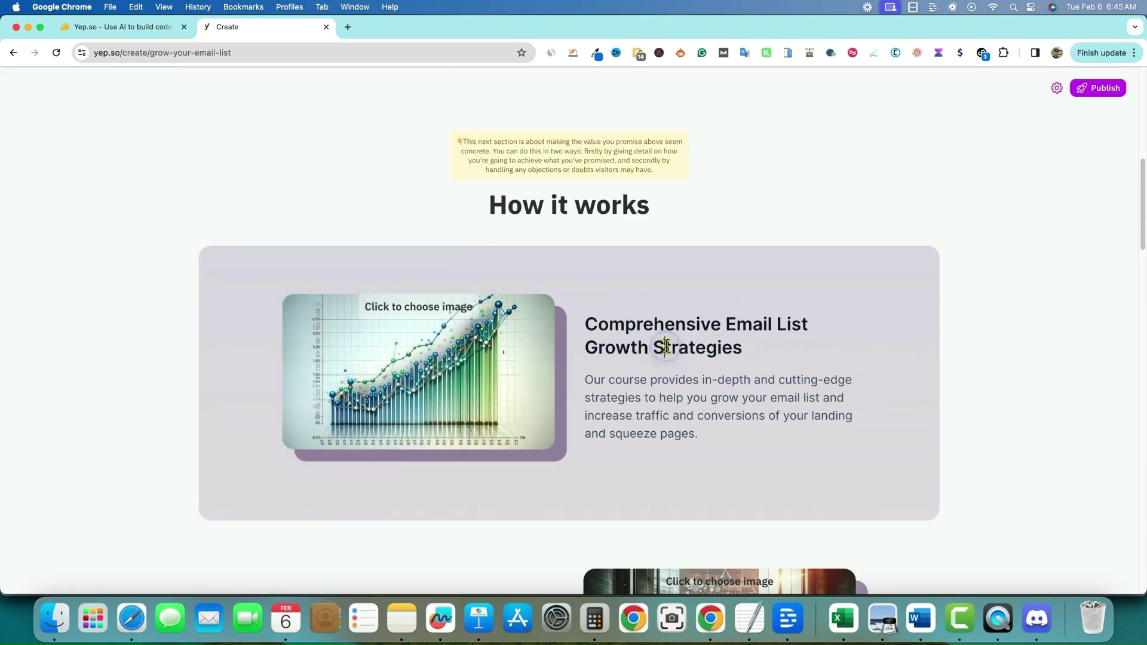
Step: Review the first features, the hero section and the guidance note above the How it works heading
{"action": "left_click", "coordinate": [695, 353]}
{"action": "scroll", "coordinate": [739, 400], "scroll_direction": "down", "scroll_amount": 3}
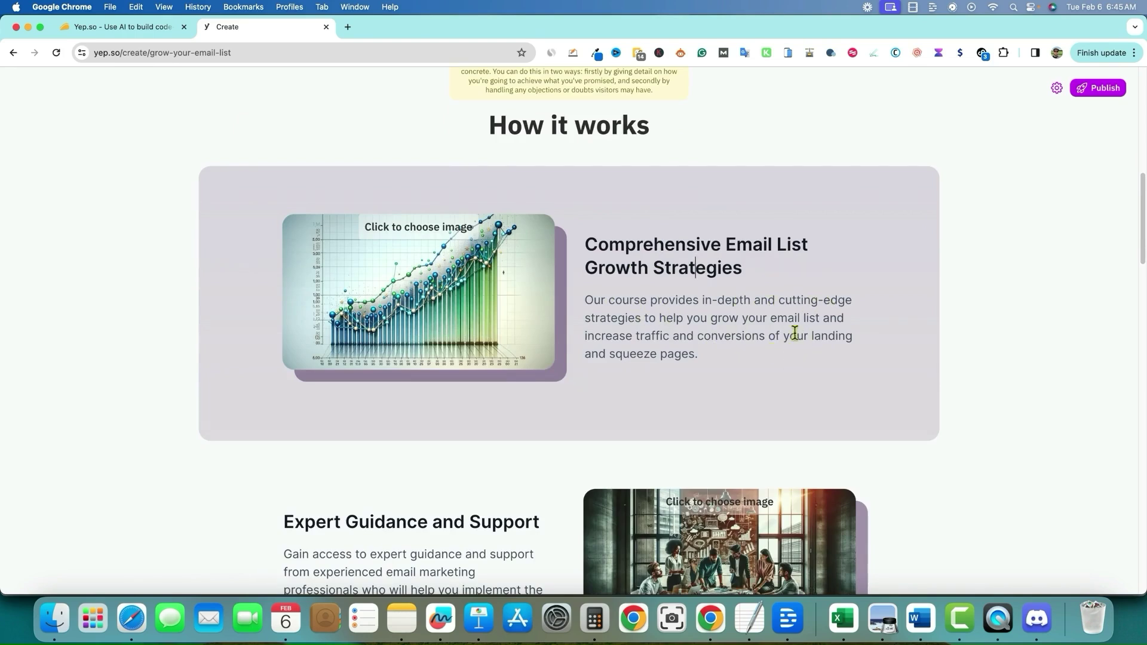
{"action": "scroll", "coordinate": [787, 310], "scroll_direction": "down", "scroll_amount": 1}
{"action": "scroll", "coordinate": [788, 307], "scroll_direction": "up", "scroll_amount": 20}
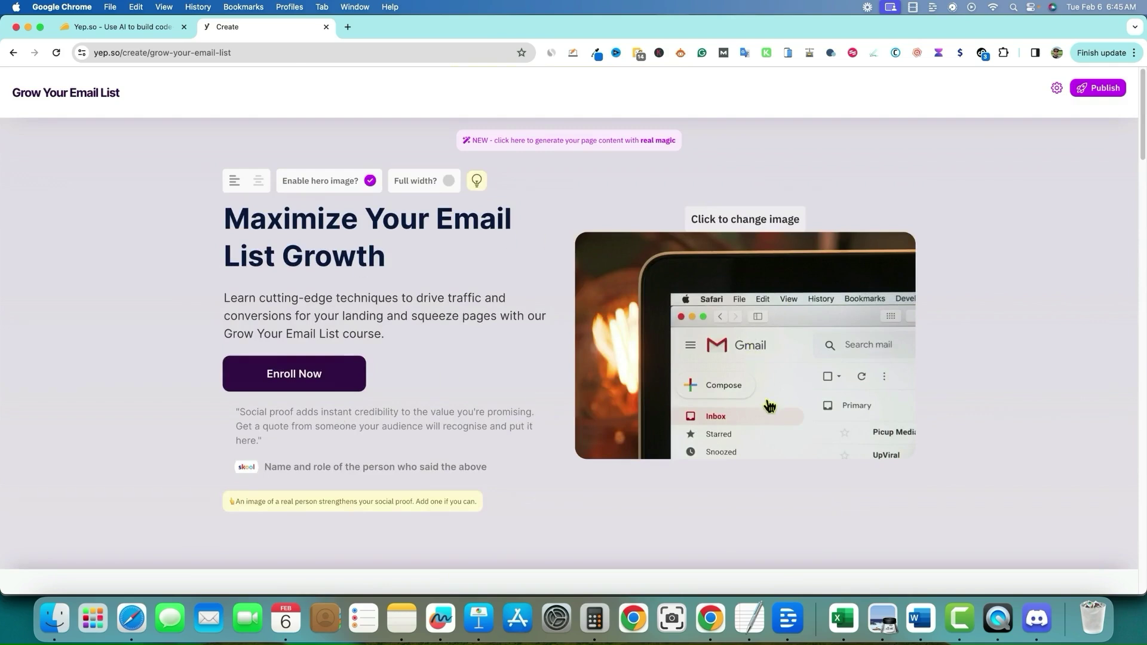
{"action": "scroll", "coordinate": [768, 402], "scroll_direction": "down", "scroll_amount": 5}
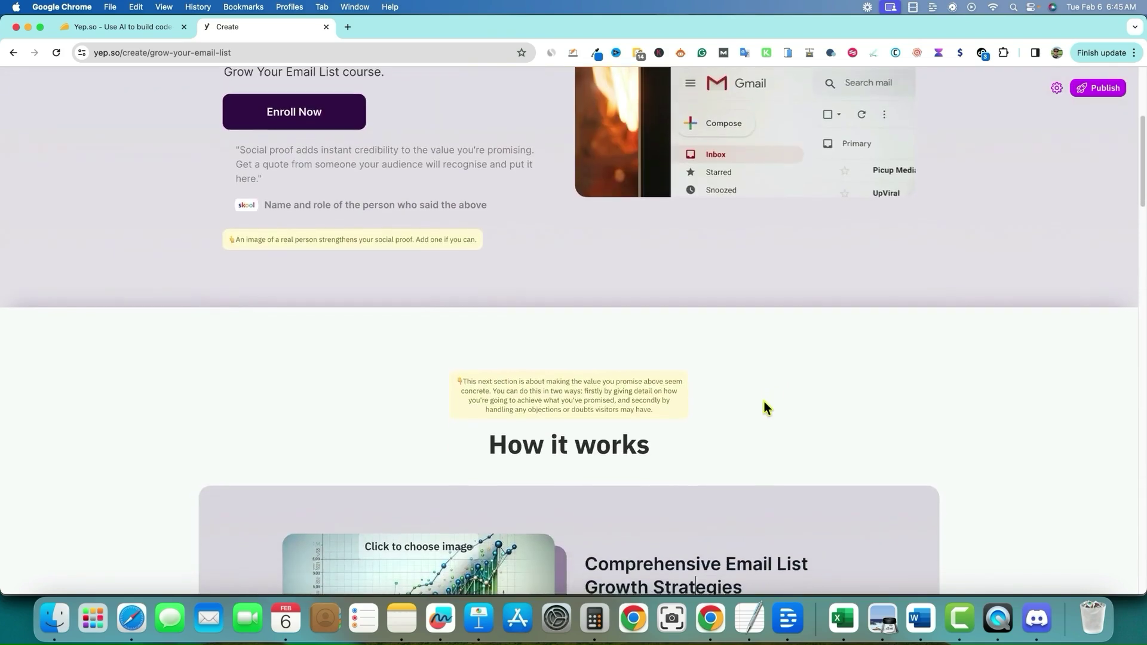
{"action": "scroll", "coordinate": [764, 402], "scroll_direction": "down", "scroll_amount": 2}
{"action": "left_click_drag", "start_coordinate": [460, 317], "coordinate": [677, 357]}
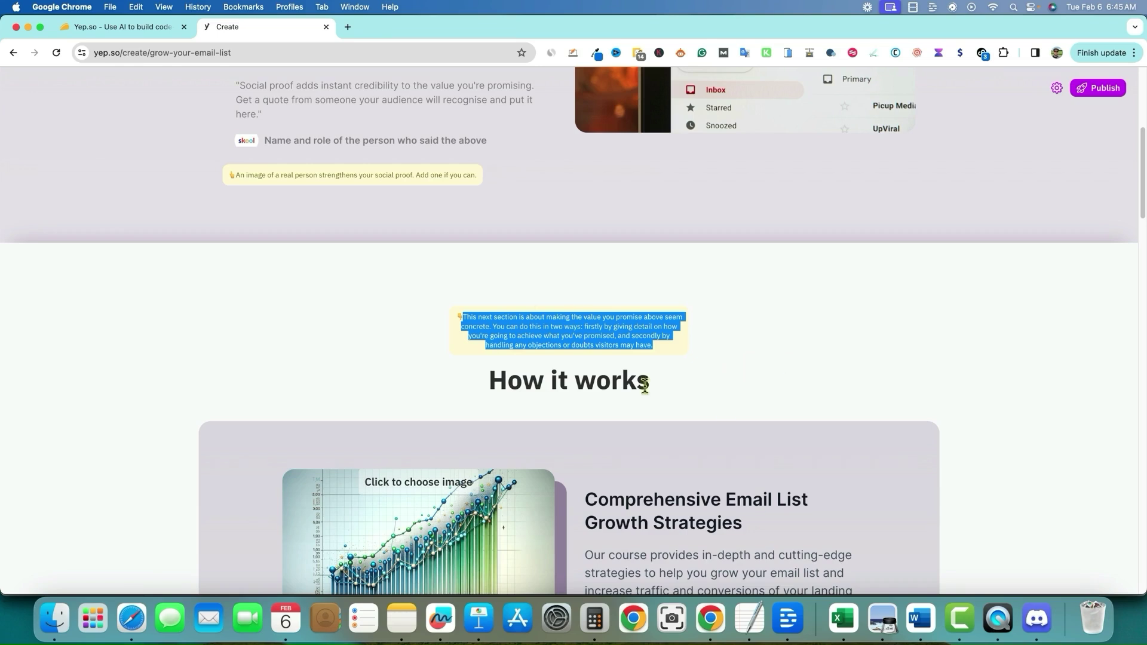
Step: Add another feature block below "Actionable Insights and Practical Tips"
{"action": "scroll", "coordinate": [719, 400], "scroll_direction": "down", "scroll_amount": 5}
{"action": "scroll", "coordinate": [778, 414], "scroll_direction": "down", "scroll_amount": 5}
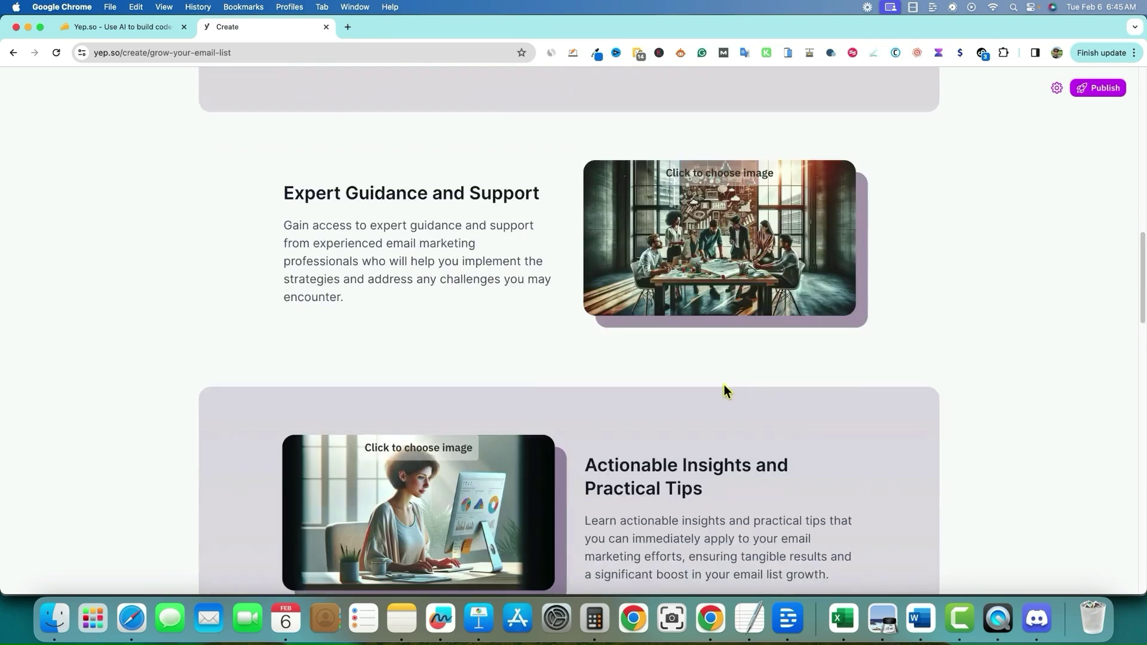
{"action": "scroll", "coordinate": [727, 391], "scroll_direction": "down", "scroll_amount": 5}
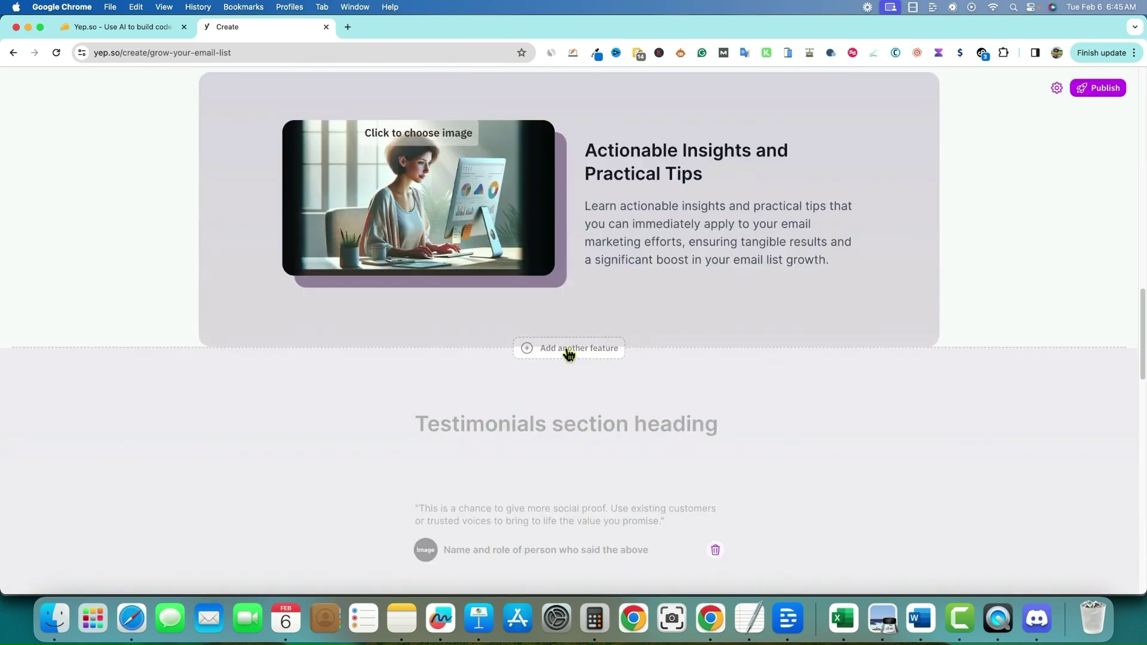
{"action": "left_click", "coordinate": [526, 350]}
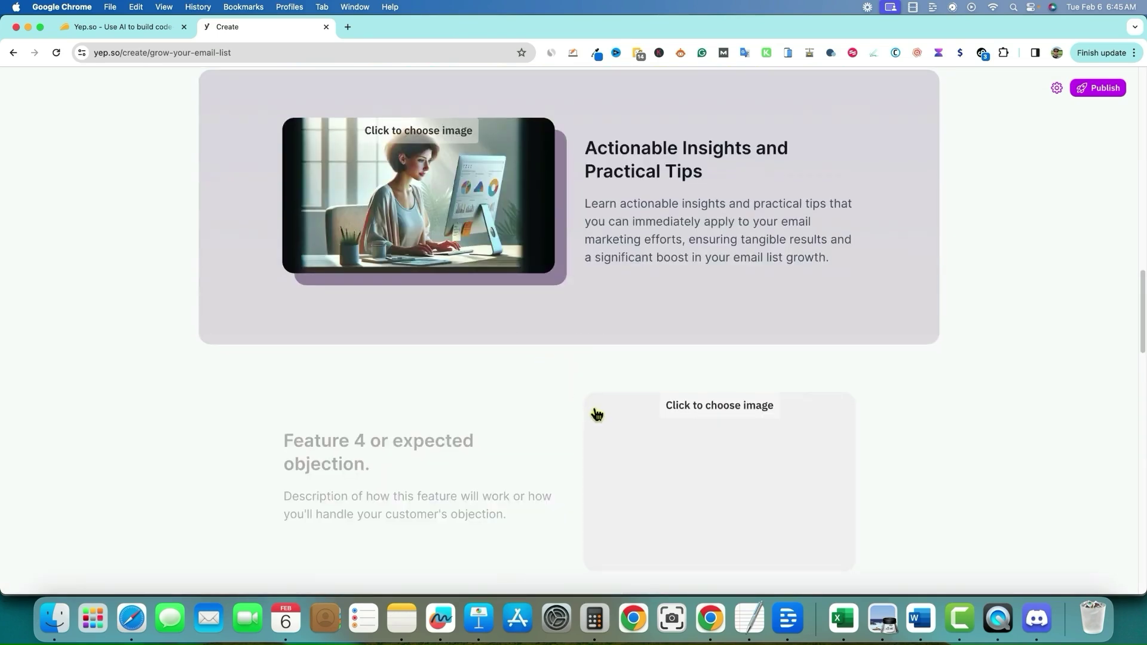
Step: Add another question to the Frequently Asked Questions section
{"action": "scroll", "coordinate": [658, 370], "scroll_direction": "down", "scroll_amount": 2}
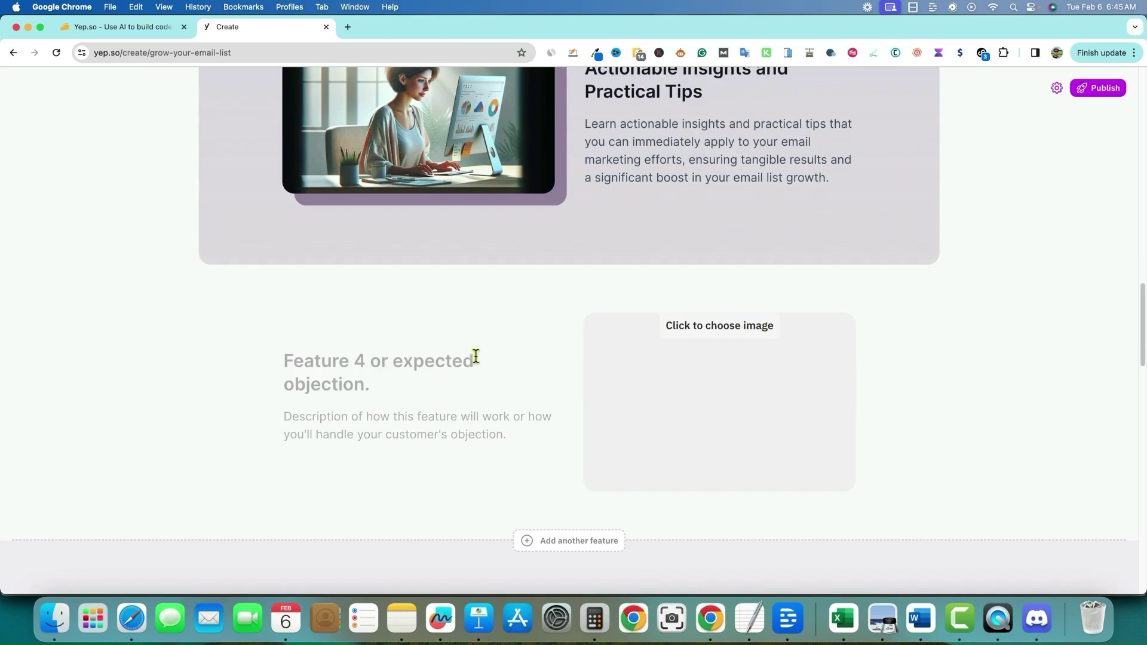
{"action": "scroll", "coordinate": [727, 388], "scroll_direction": "down", "scroll_amount": 5}
{"action": "scroll", "coordinate": [671, 407], "scroll_direction": "down", "scroll_amount": 7}
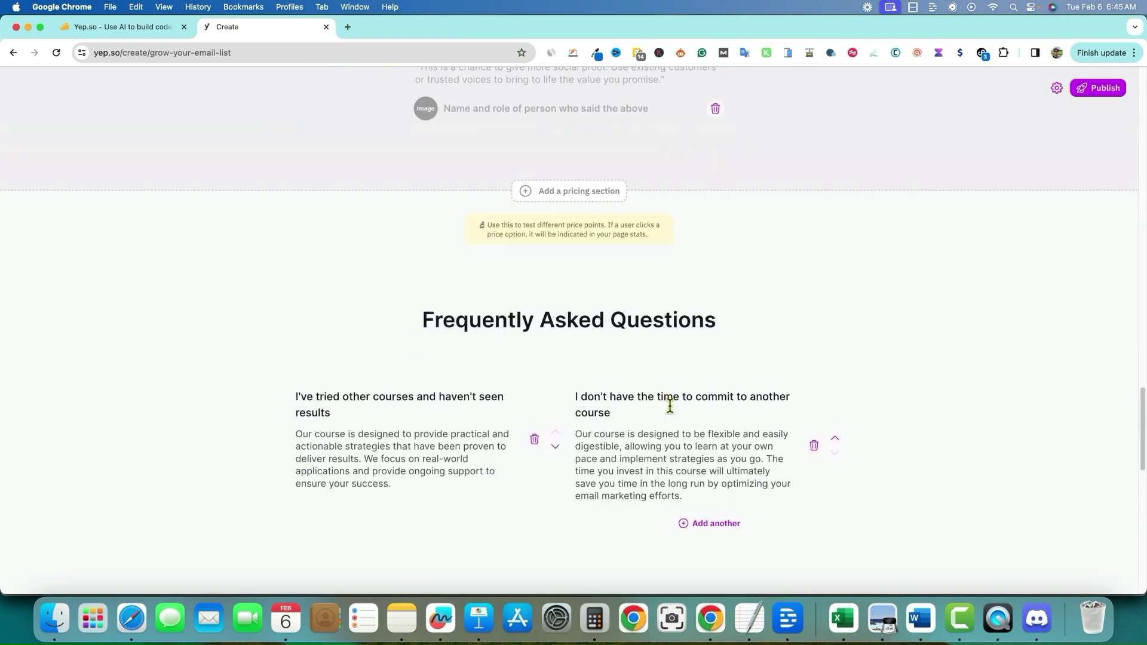
{"action": "left_click", "coordinate": [699, 404]}
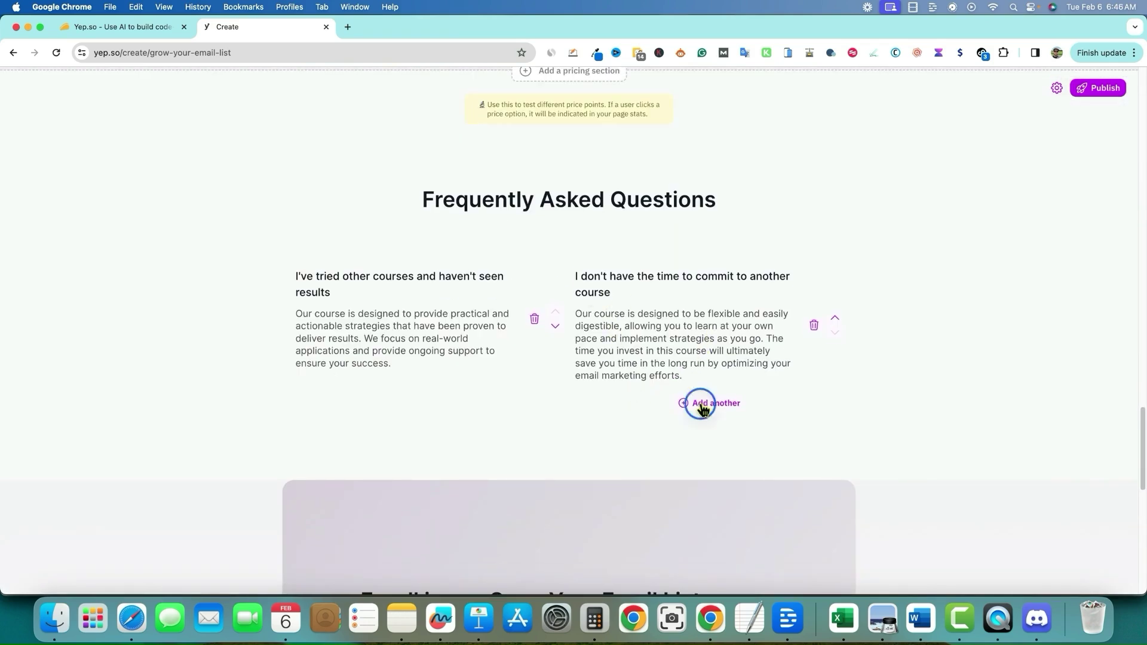
Step: Review the closing enrollment section, the founder letter, the social icons and the footer, and return to the hero section
{"action": "scroll", "coordinate": [685, 457], "scroll_direction": "down", "scroll_amount": 8}
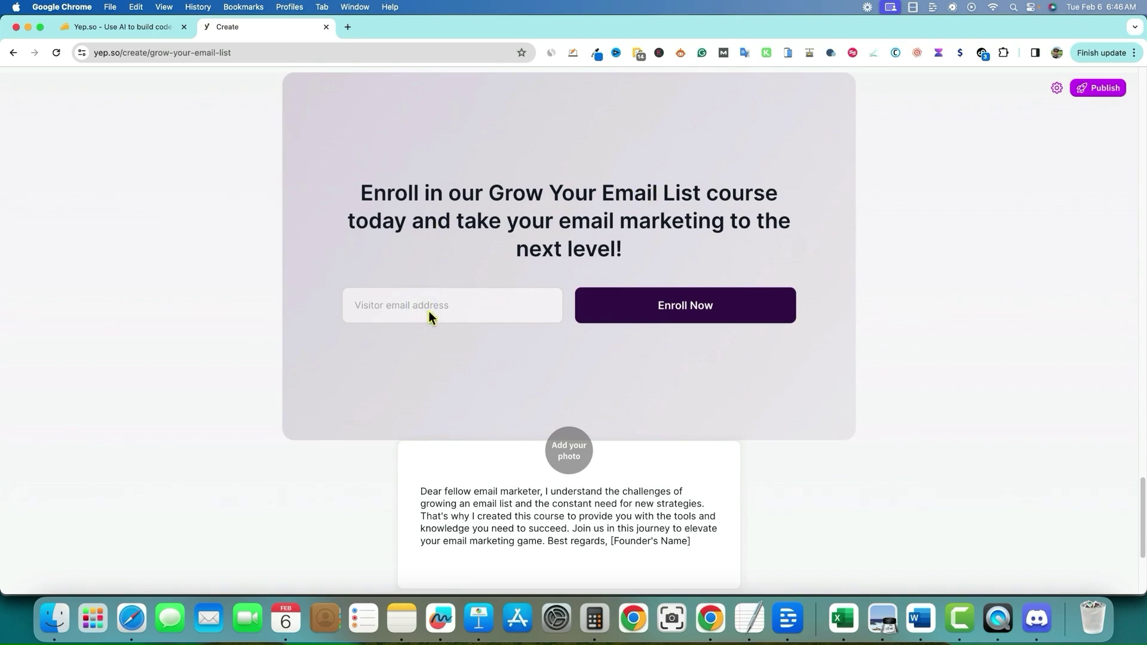
{"action": "scroll", "coordinate": [615, 466], "scroll_direction": "down", "scroll_amount": 1}
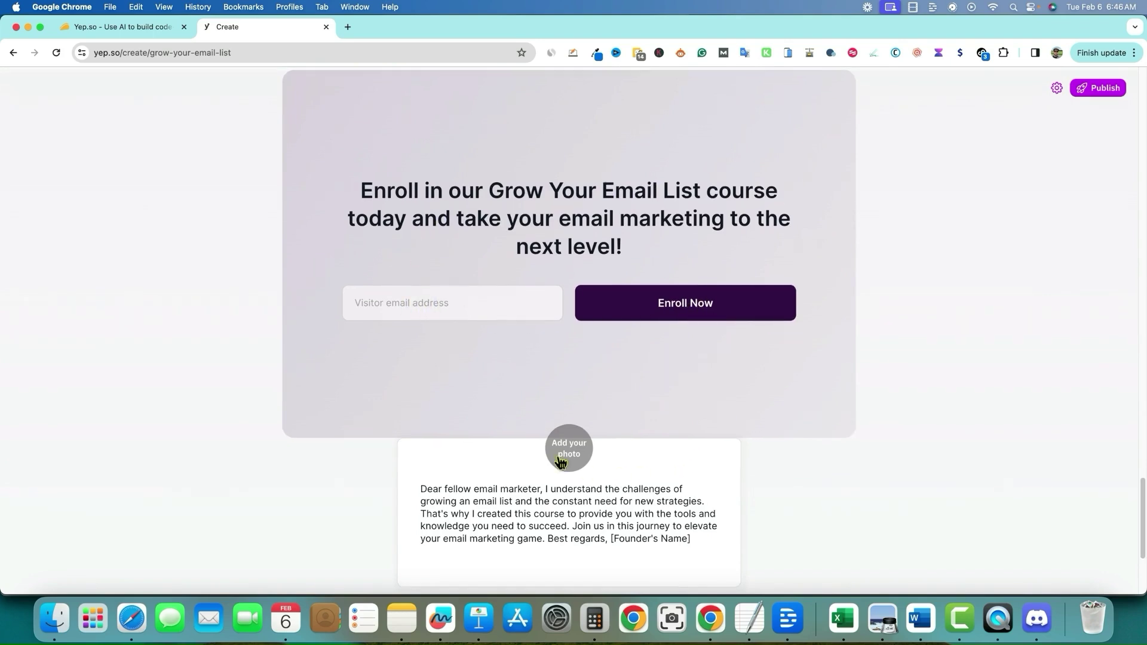
{"action": "scroll", "coordinate": [561, 457], "scroll_direction": "down", "scroll_amount": 4}
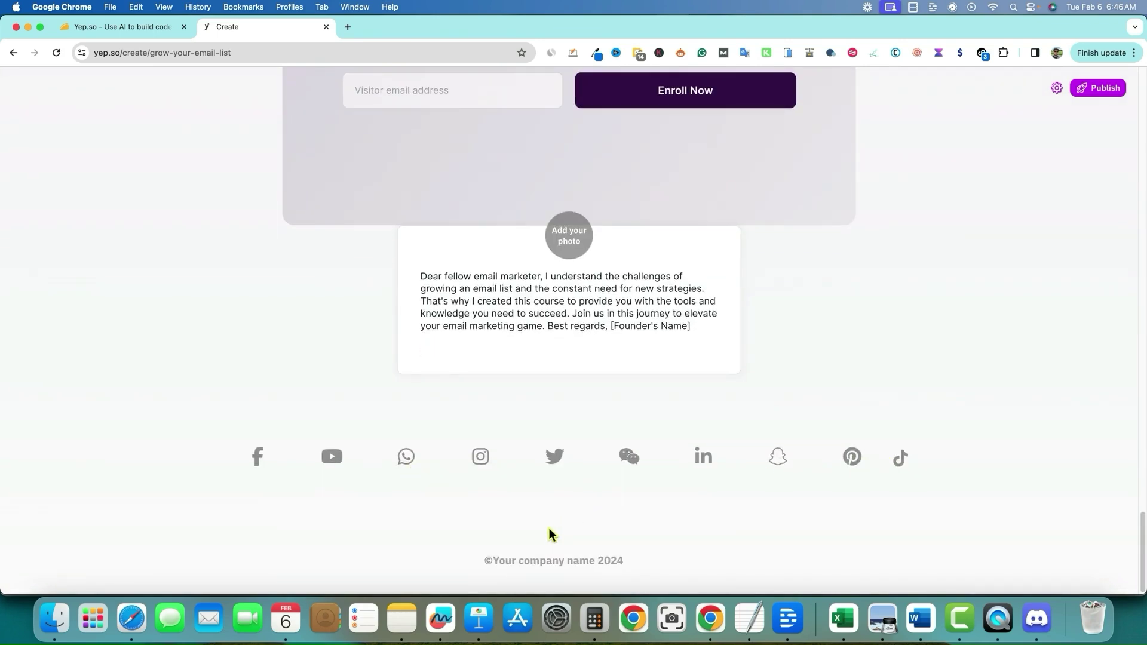
{"action": "scroll", "coordinate": [845, 493], "scroll_direction": "up", "scroll_amount": 20}
{"action": "scroll", "coordinate": [845, 489], "scroll_direction": "up", "scroll_amount": 2}
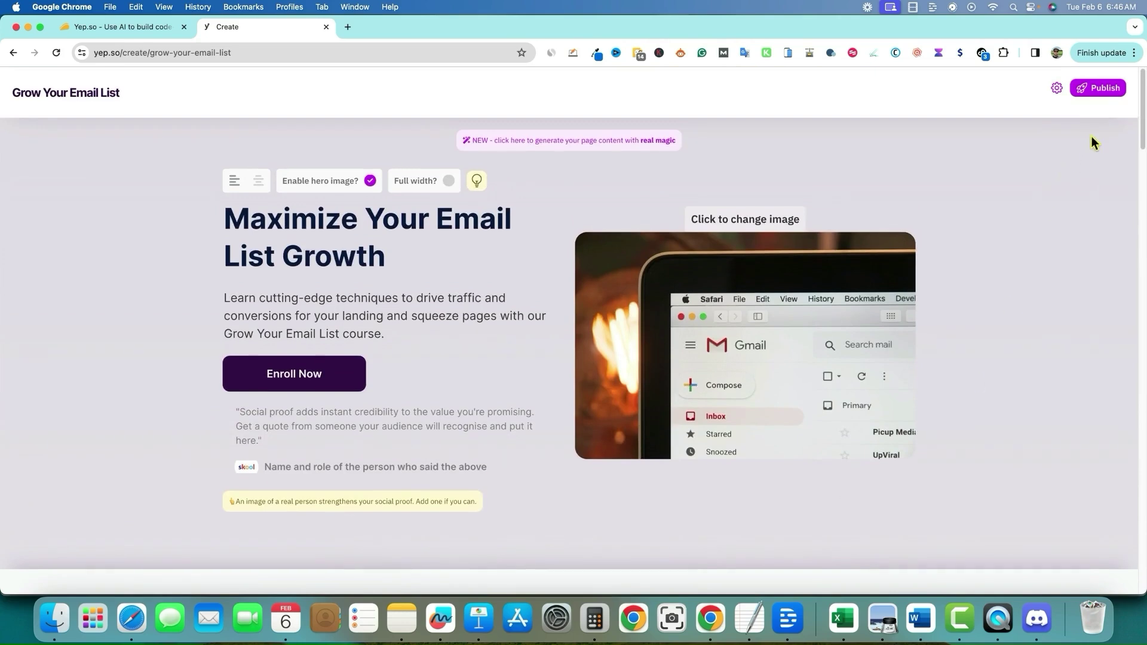
Step: Open the publishing options and sign up for a Yep account with the e-mail address and account password
{"action": "left_click", "coordinate": [1106, 89]}
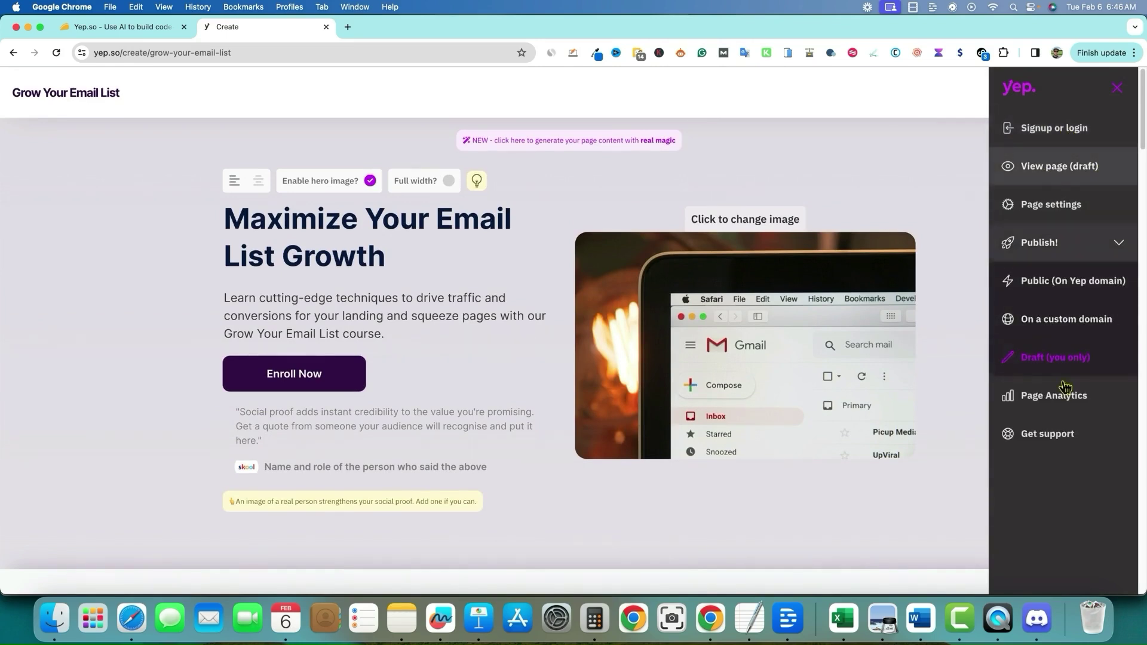
{"action": "left_click", "coordinate": [1073, 133]}
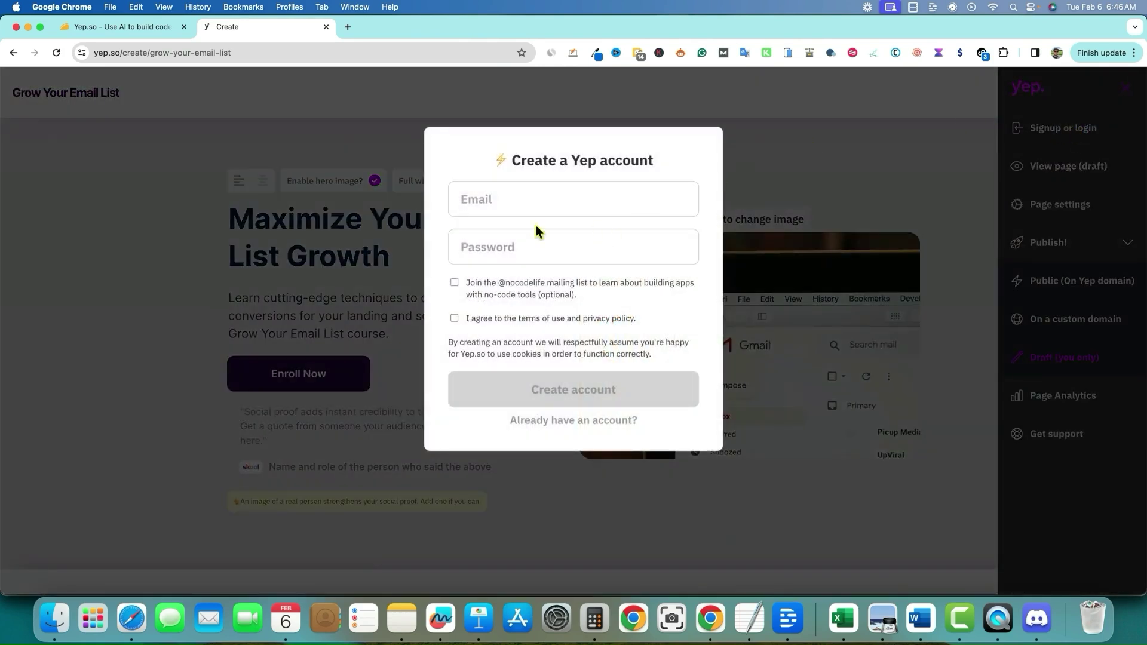
{"action": "left_click", "coordinate": [496, 198]}
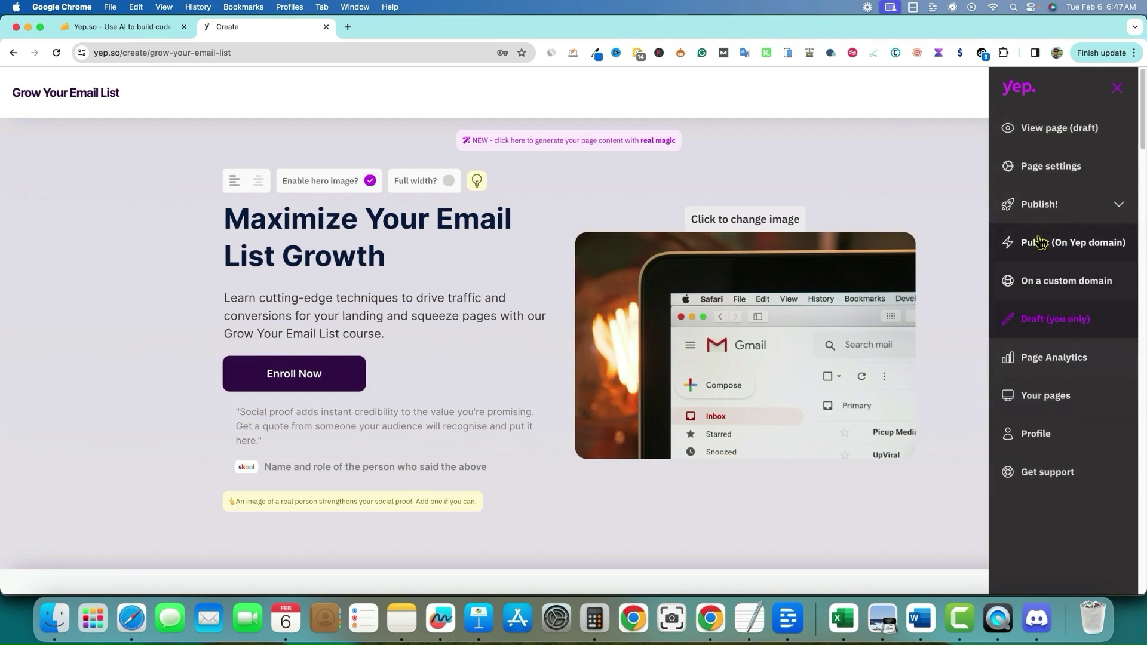
Step: In the page settings, set the page primary color to blue and the page background color to orange
{"action": "left_click", "coordinate": [1060, 171]}
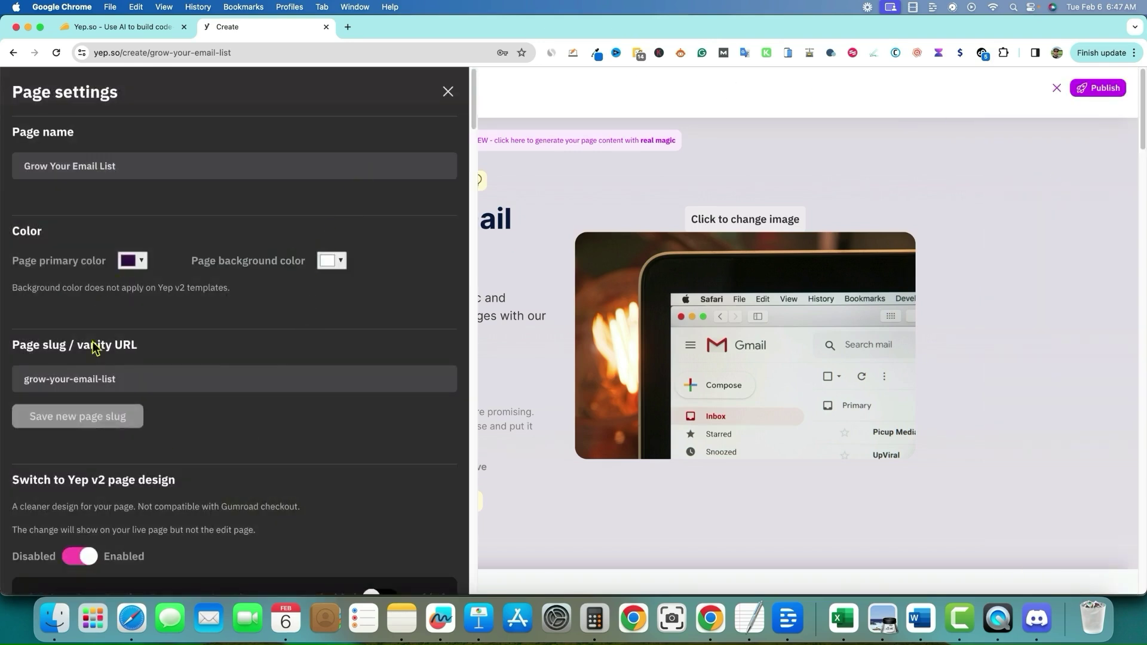
{"action": "left_click_drag", "start_coordinate": [146, 379], "coordinate": [9, 378]}
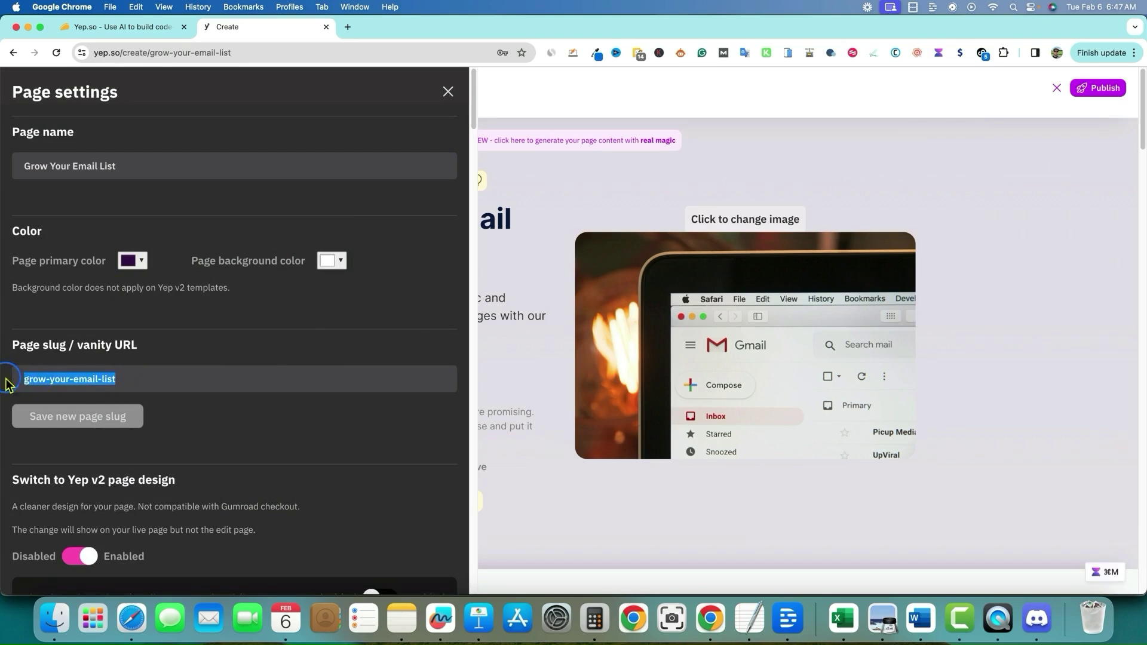
{"action": "left_click", "coordinate": [142, 262]}
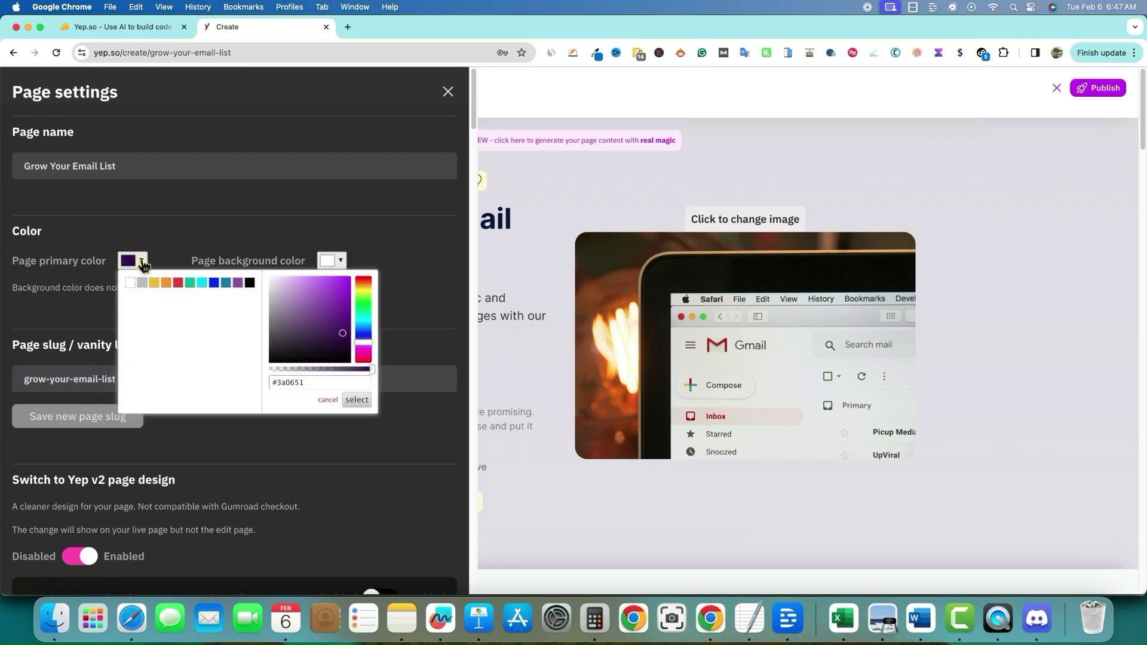
{"action": "left_click", "coordinate": [214, 283]}
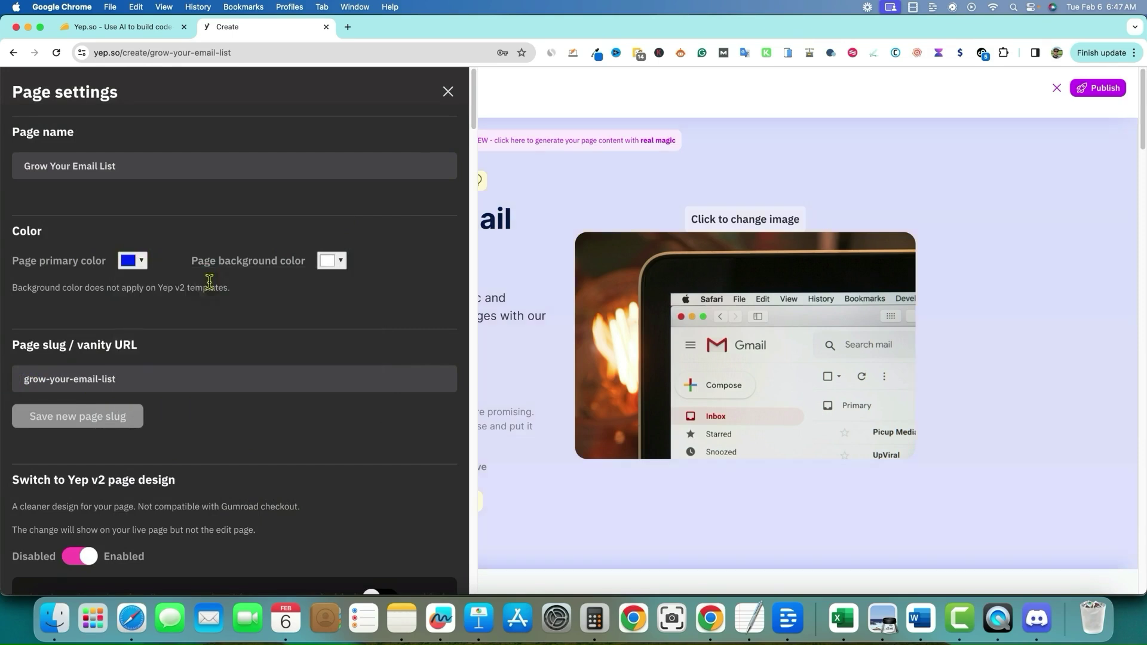
{"action": "left_click", "coordinate": [342, 264]}
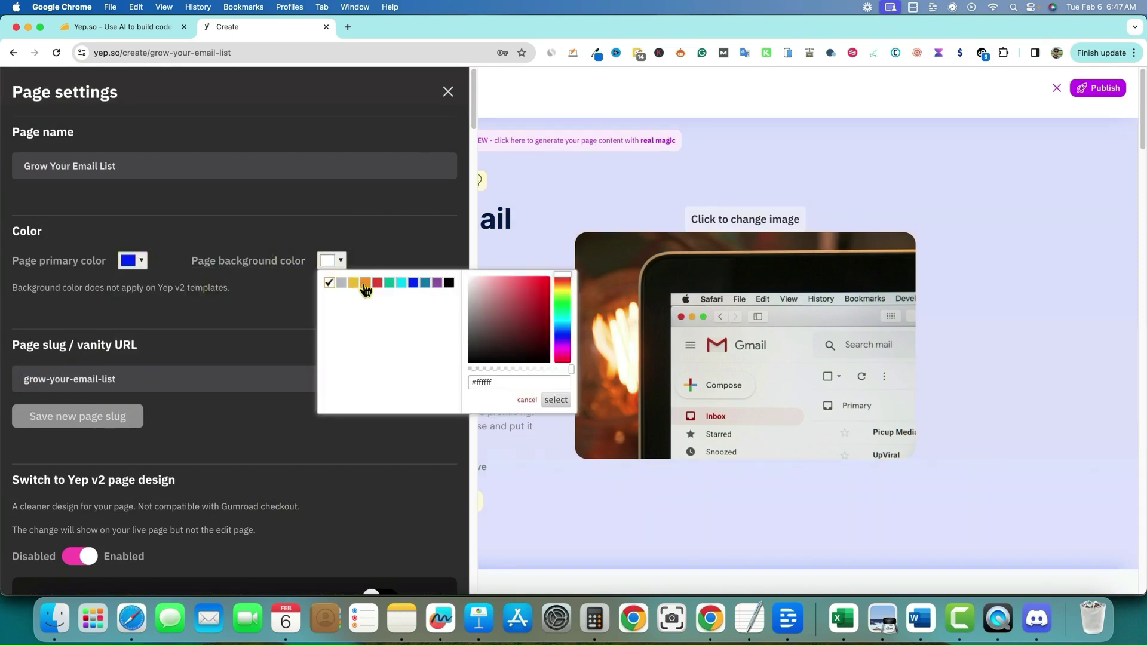
{"action": "left_click", "coordinate": [365, 285]}
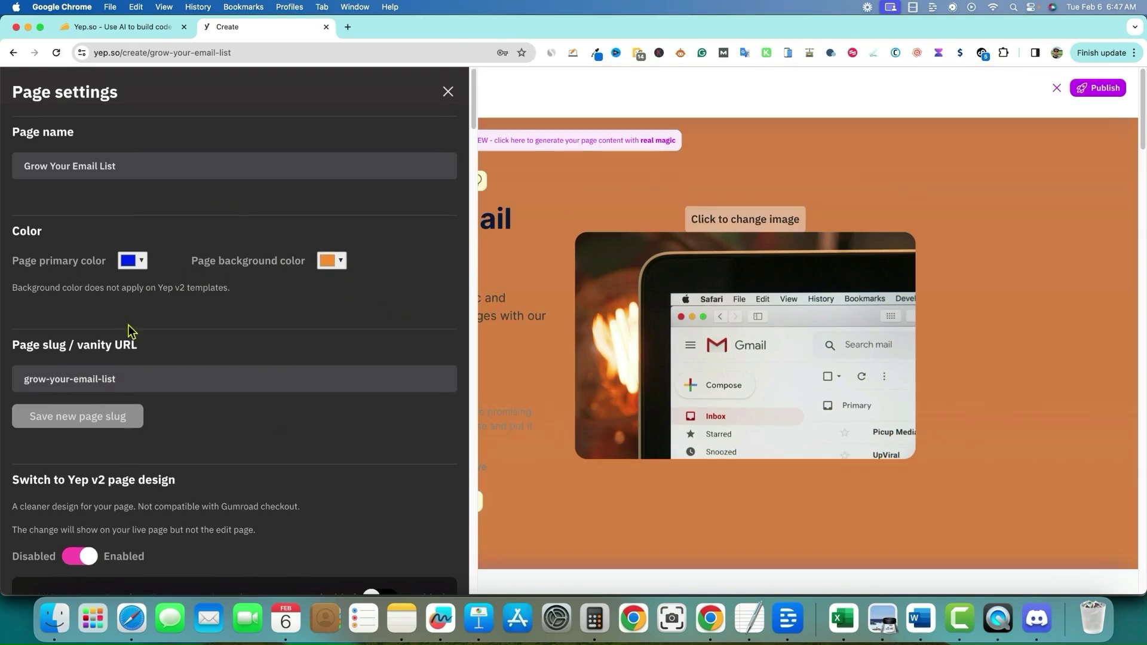
Step: Try disabling the Yep v2 page design, and enable it again
{"action": "scroll", "coordinate": [146, 297], "scroll_direction": "down", "scroll_amount": 1}
{"action": "scroll", "coordinate": [226, 447], "scroll_direction": "down", "scroll_amount": 3}
{"action": "scroll", "coordinate": [171, 449], "scroll_direction": "down", "scroll_amount": 1}
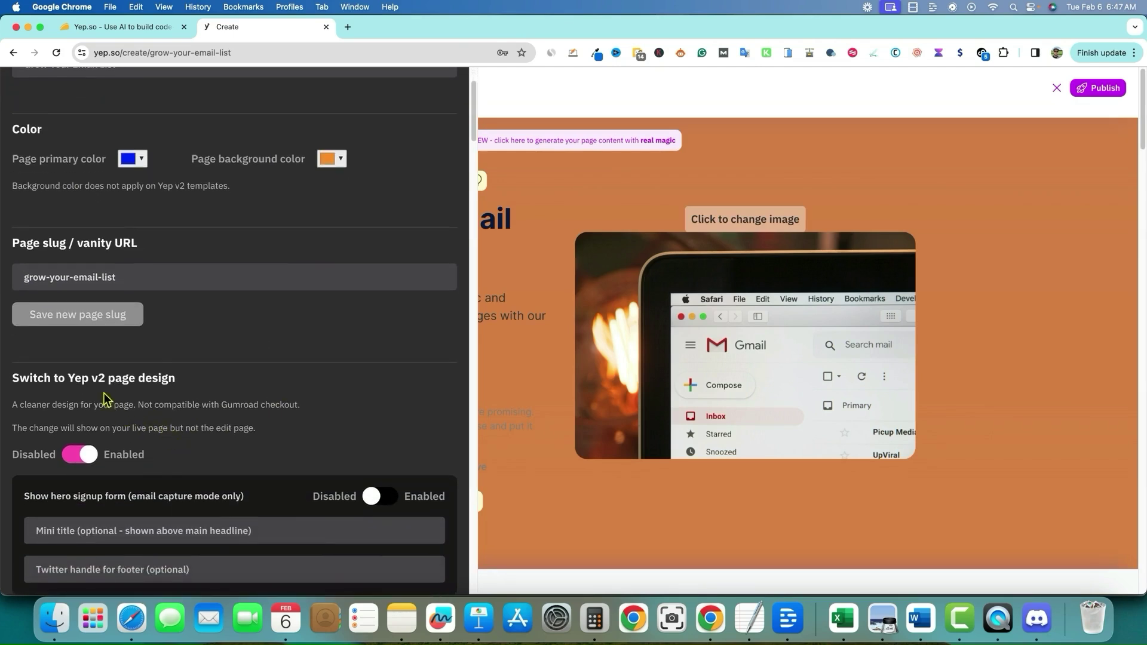
{"action": "left_click", "coordinate": [81, 455]}
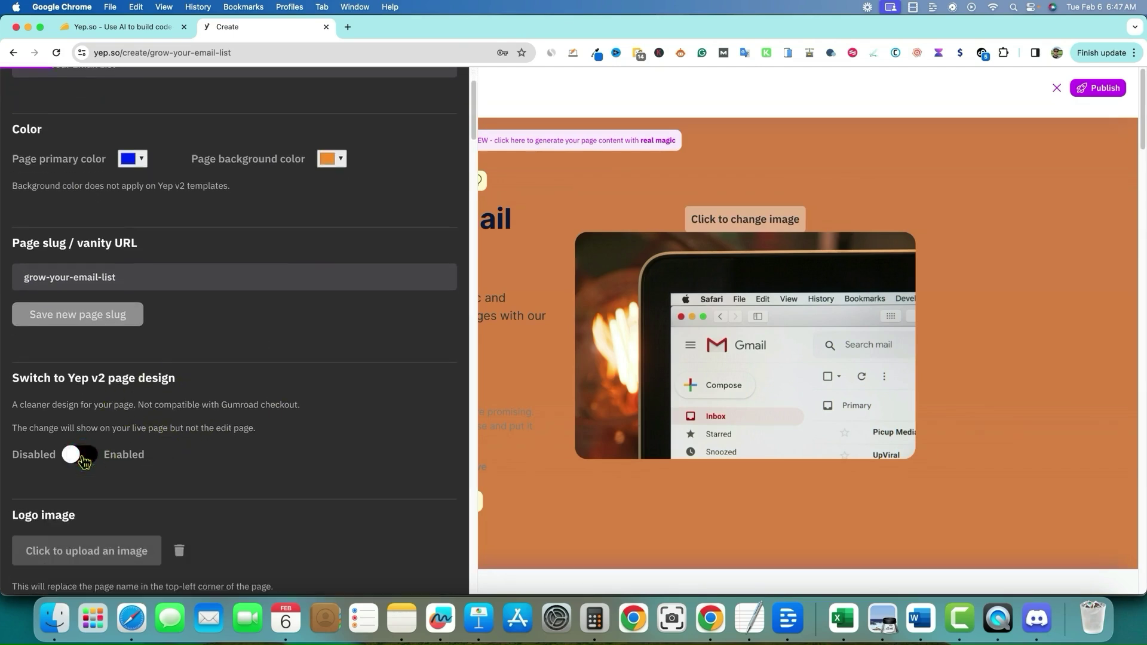
{"action": "left_click", "coordinate": [87, 457]}
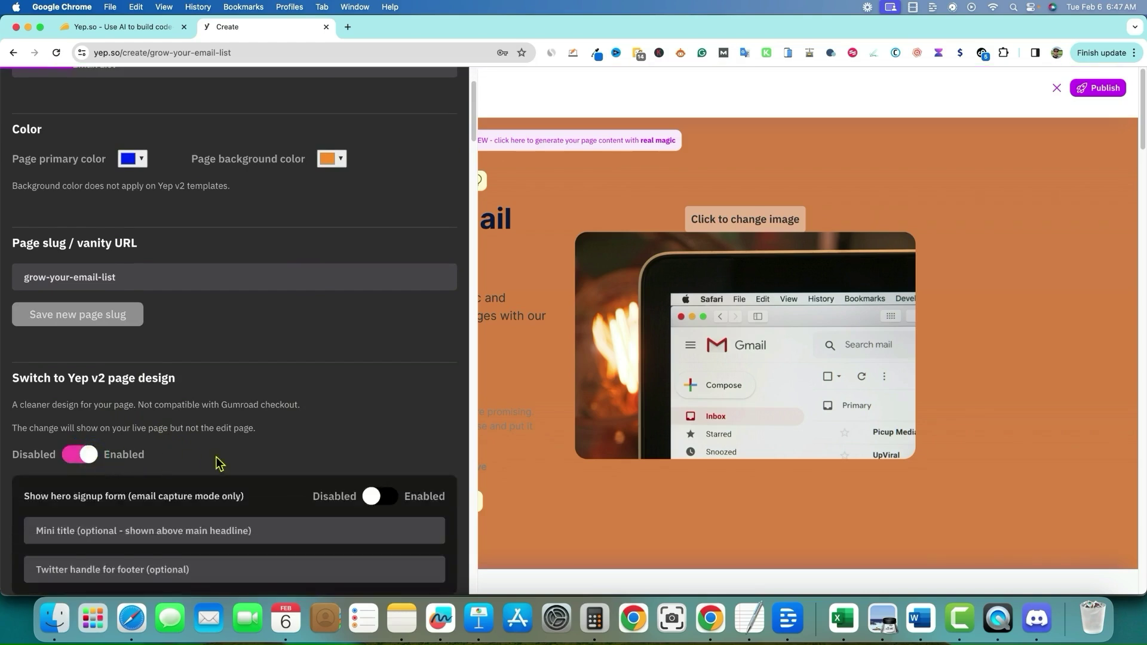
Step: Enable the hero signup form and upload the horizontal Descript logo from Downloads as the page's logo image
{"action": "scroll", "coordinate": [203, 463], "scroll_direction": "down", "scroll_amount": 5}
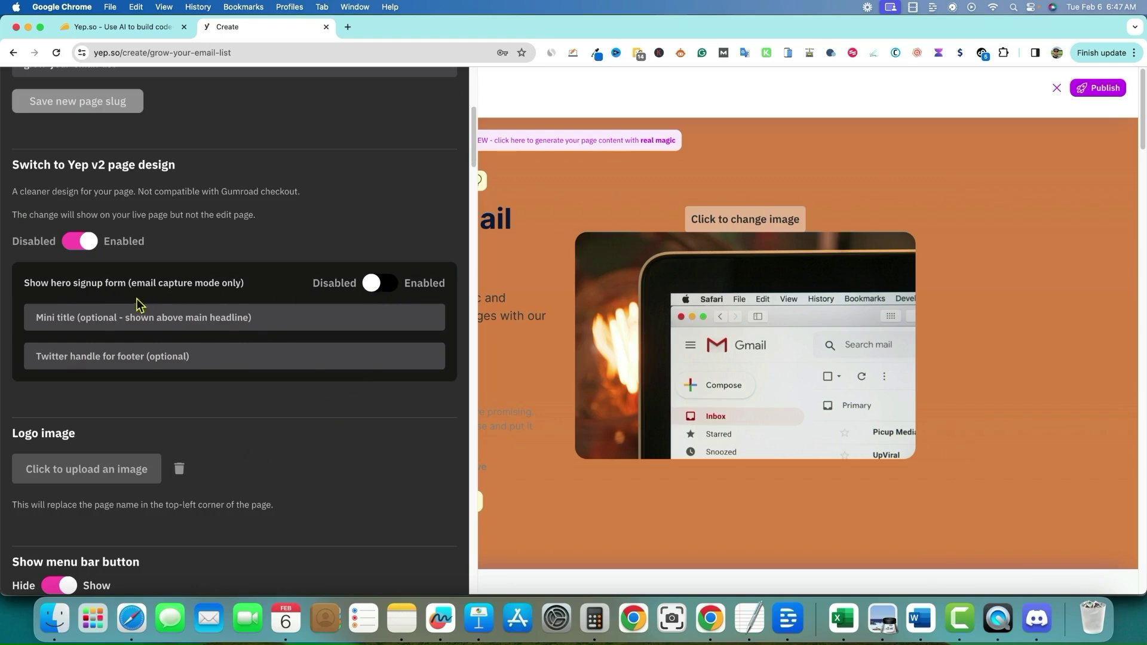
{"action": "left_click", "coordinate": [380, 285]}
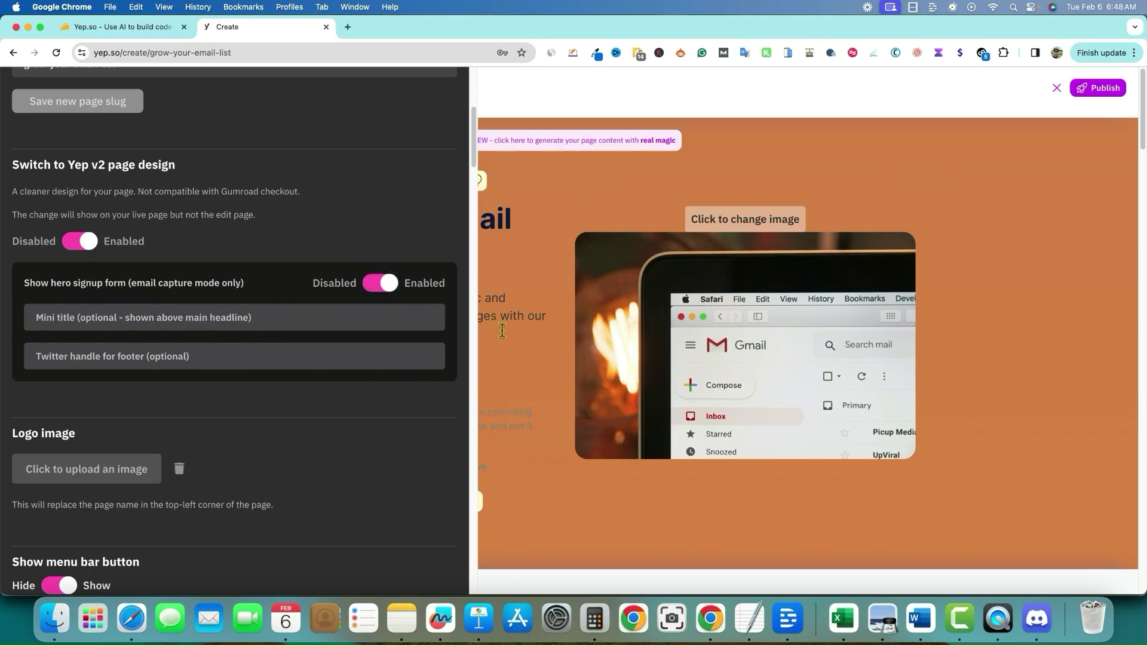
{"action": "scroll", "coordinate": [161, 478], "scroll_direction": "down", "scroll_amount": 5}
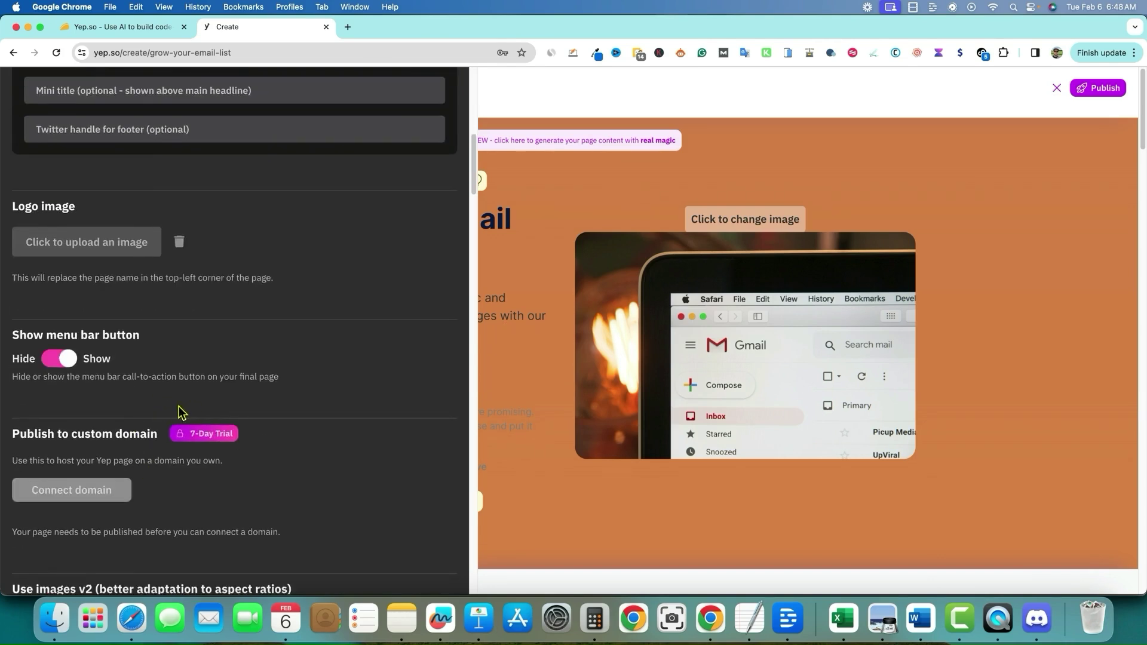
{"action": "left_click", "coordinate": [125, 254]}
{"action": "left_click", "coordinate": [647, 190]}
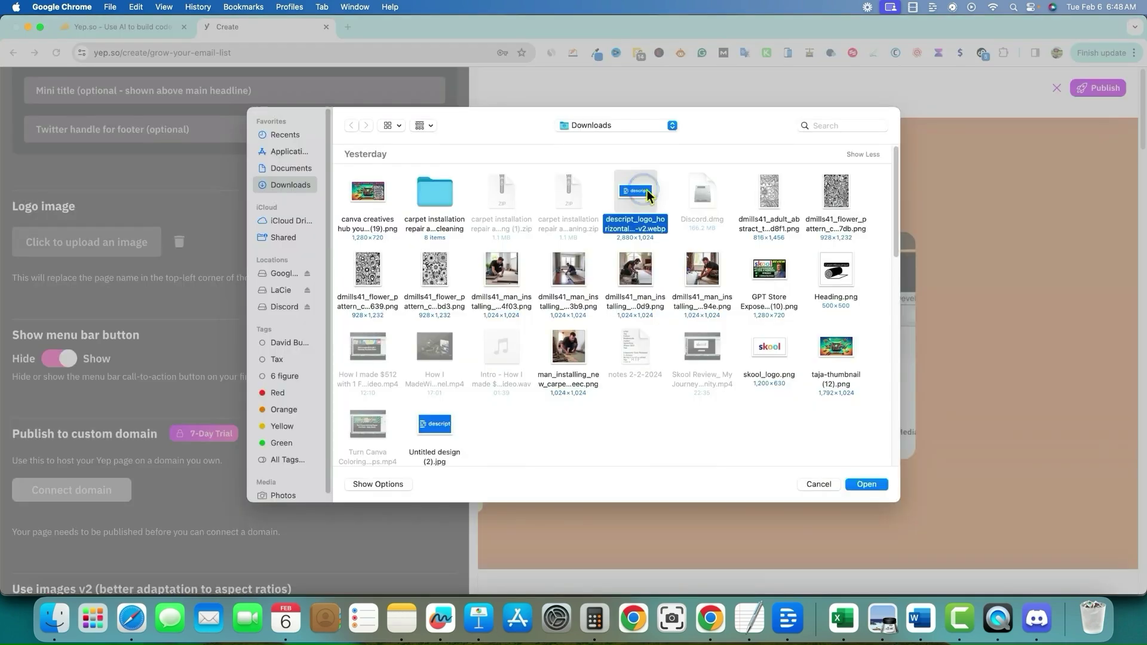
{"action": "left_click", "coordinate": [876, 490]}
Step: Examine the remaining page settings, from custom domain, form type and signup destinations to surveys, custom CSS, tracking code and Calendly embed, and close them
{"action": "scroll", "coordinate": [269, 389], "scroll_direction": "down", "scroll_amount": 4}
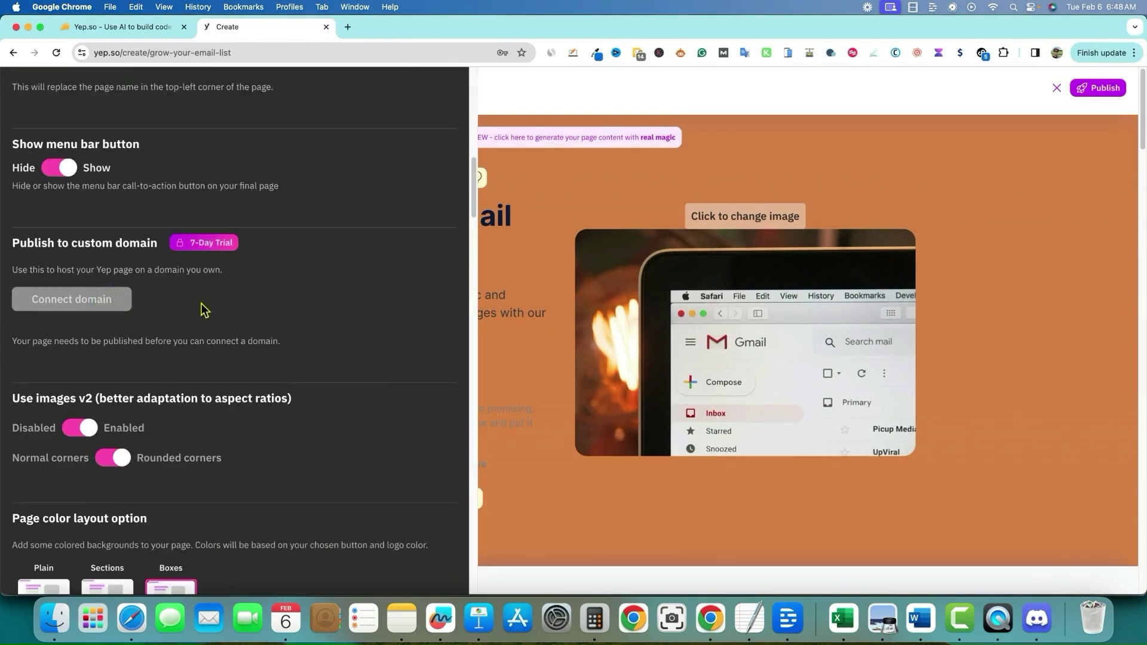
{"action": "scroll", "coordinate": [197, 430], "scroll_direction": "down", "scroll_amount": 10}
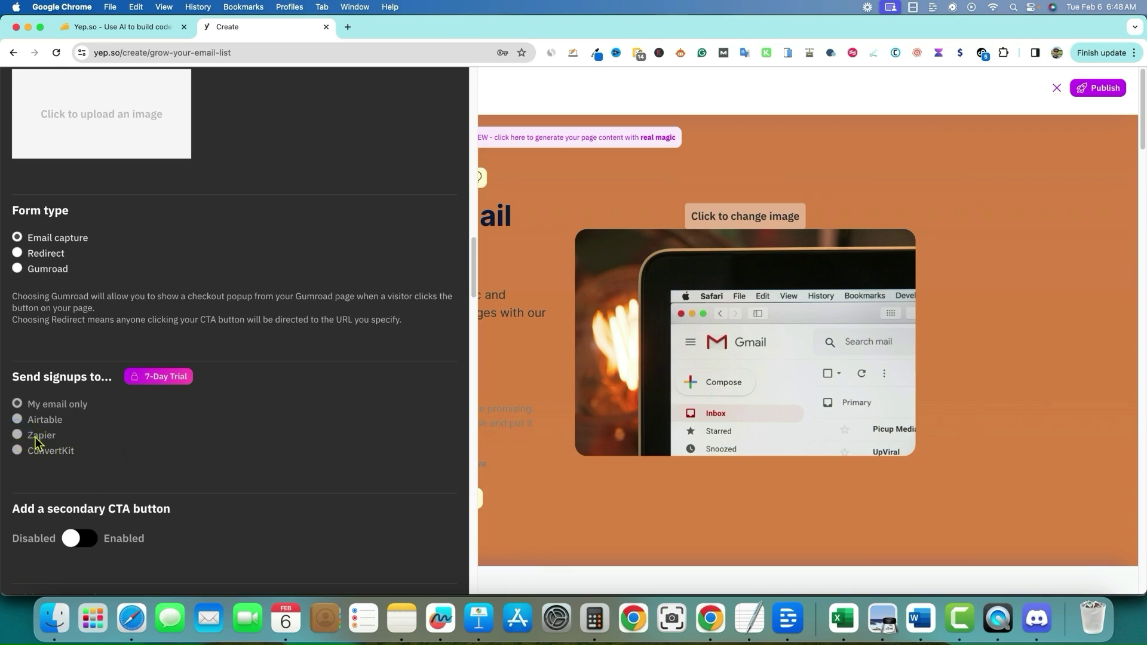
{"action": "scroll", "coordinate": [127, 522], "scroll_direction": "down", "scroll_amount": 5}
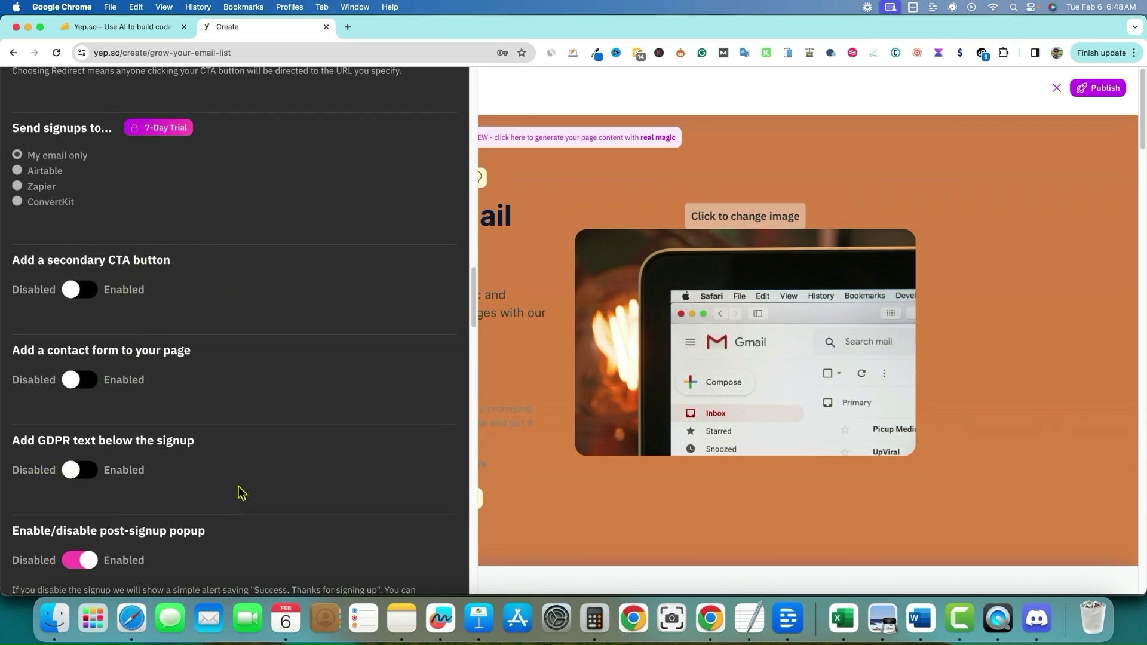
{"action": "scroll", "coordinate": [242, 492], "scroll_direction": "down", "scroll_amount": 6}
{"action": "scroll", "coordinate": [308, 504], "scroll_direction": "down", "scroll_amount": 6}
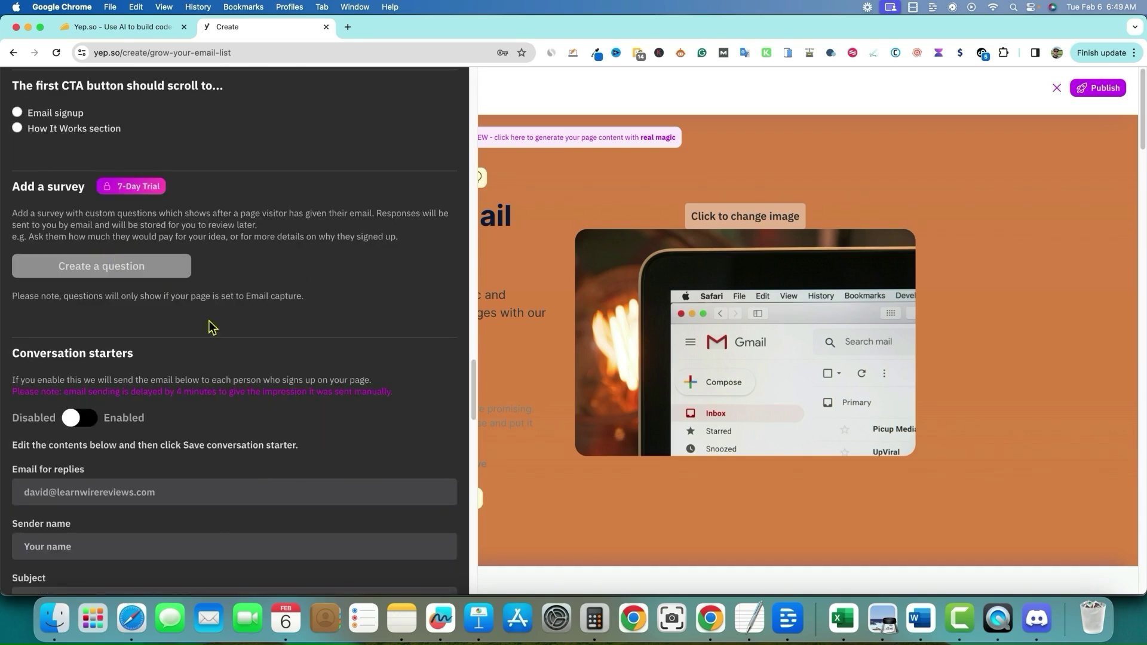
{"action": "scroll", "coordinate": [210, 325], "scroll_direction": "down", "scroll_amount": 15}
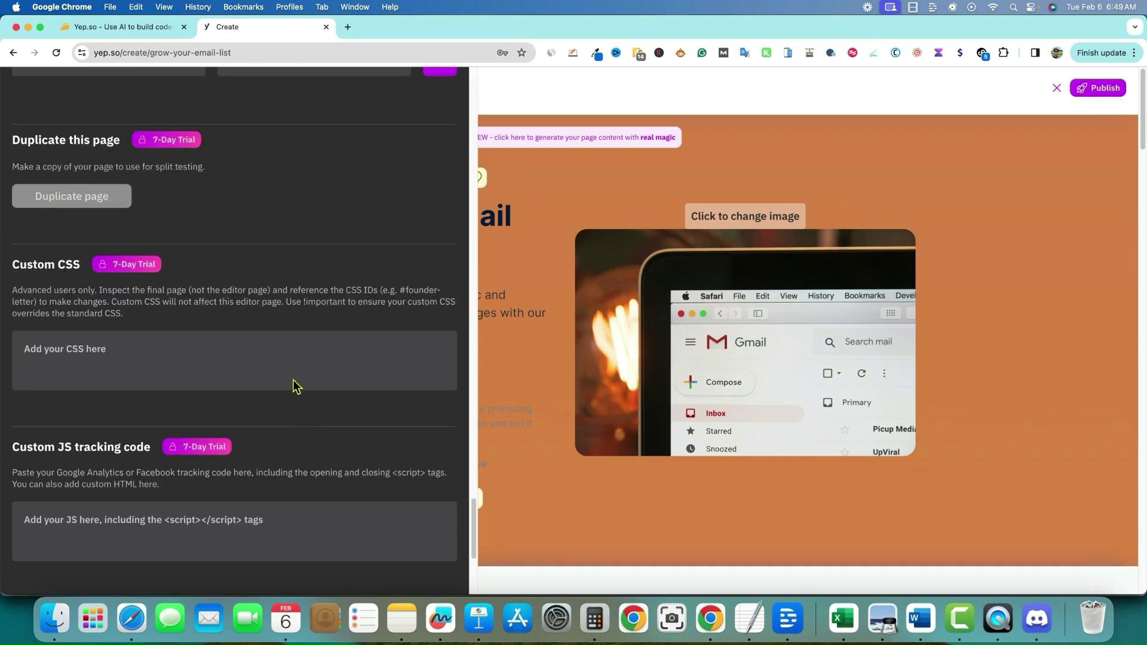
{"action": "scroll", "coordinate": [367, 445], "scroll_direction": "down", "scroll_amount": 3}
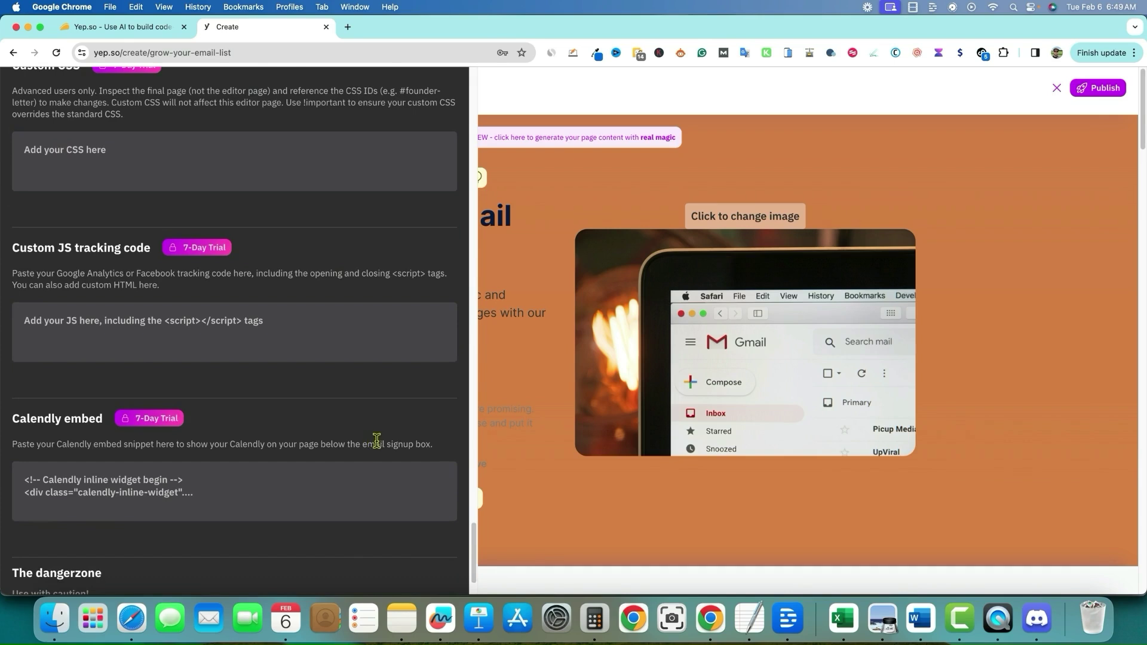
{"action": "scroll", "coordinate": [385, 442], "scroll_direction": "down", "scroll_amount": 2}
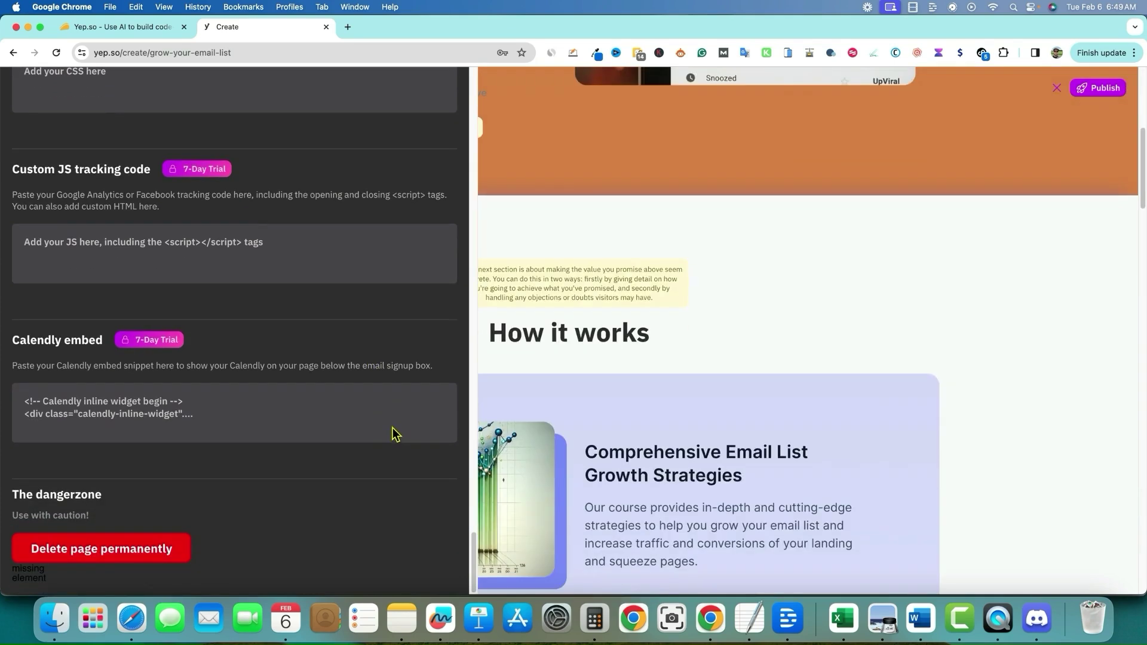
{"action": "scroll", "coordinate": [396, 427], "scroll_direction": "up", "scroll_amount": 8}
{"action": "scroll", "coordinate": [396, 420], "scroll_direction": "up", "scroll_amount": 15}
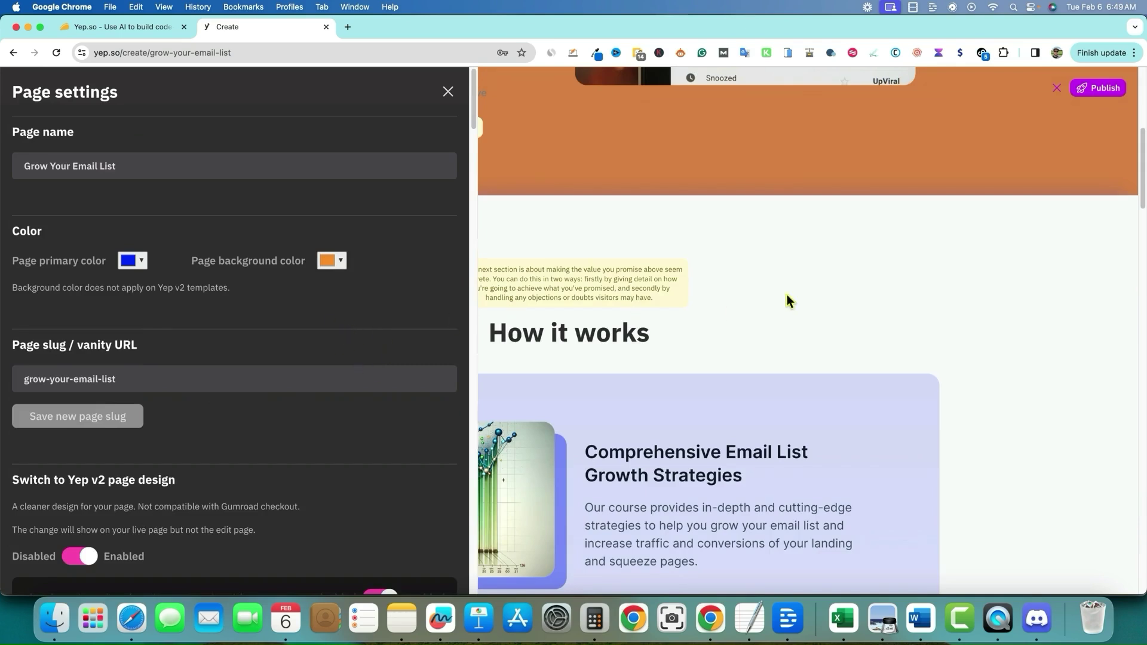
{"action": "left_click", "coordinate": [448, 92]}
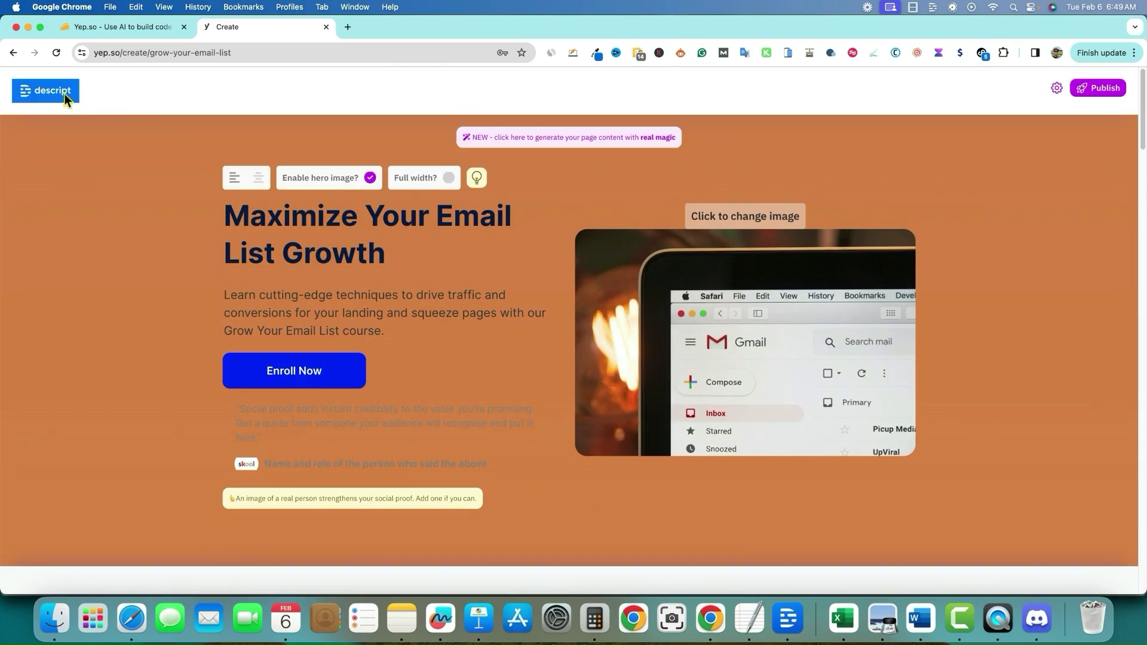
Step: Look over the recolored page from logo to footer and open its Page Analytics
{"action": "scroll", "coordinate": [839, 378], "scroll_direction": "down", "scroll_amount": 20}
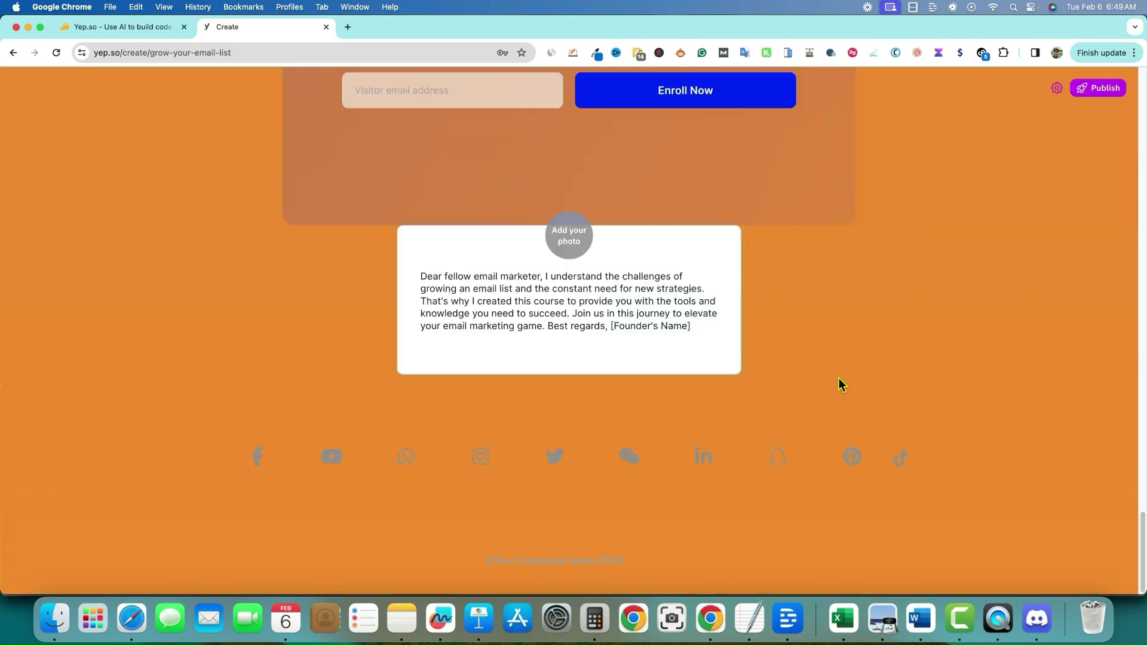
{"action": "scroll", "coordinate": [839, 378], "scroll_direction": "up", "scroll_amount": 5}
{"action": "scroll", "coordinate": [839, 378], "scroll_direction": "up", "scroll_amount": 15}
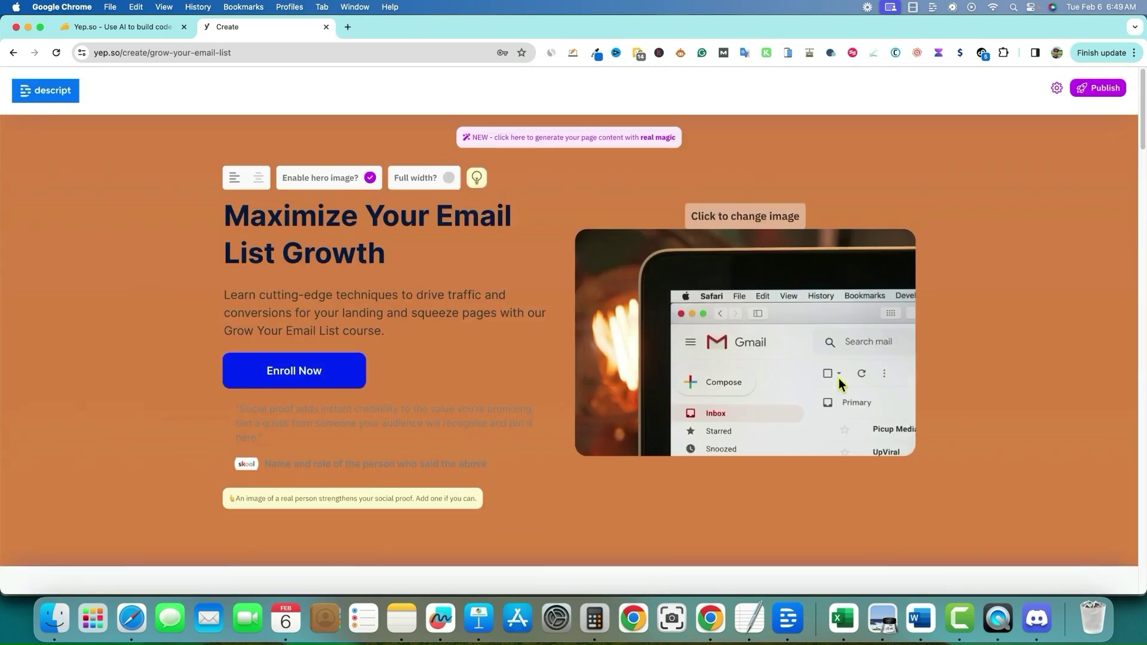
{"action": "left_click", "coordinate": [1083, 90]}
{"action": "left_click", "coordinate": [1050, 361]}
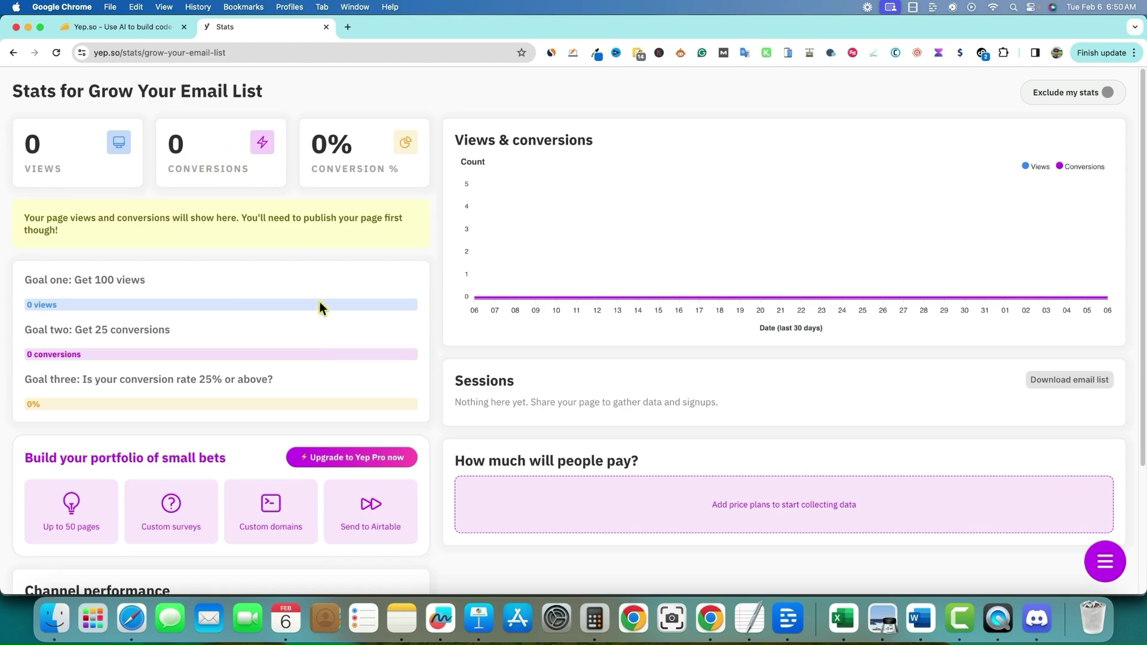
Step: Look over the page's view, conversion, goal and session stats, trying the Exclude my stats option on and off
{"action": "scroll", "coordinate": [631, 360], "scroll_direction": "down", "scroll_amount": 3}
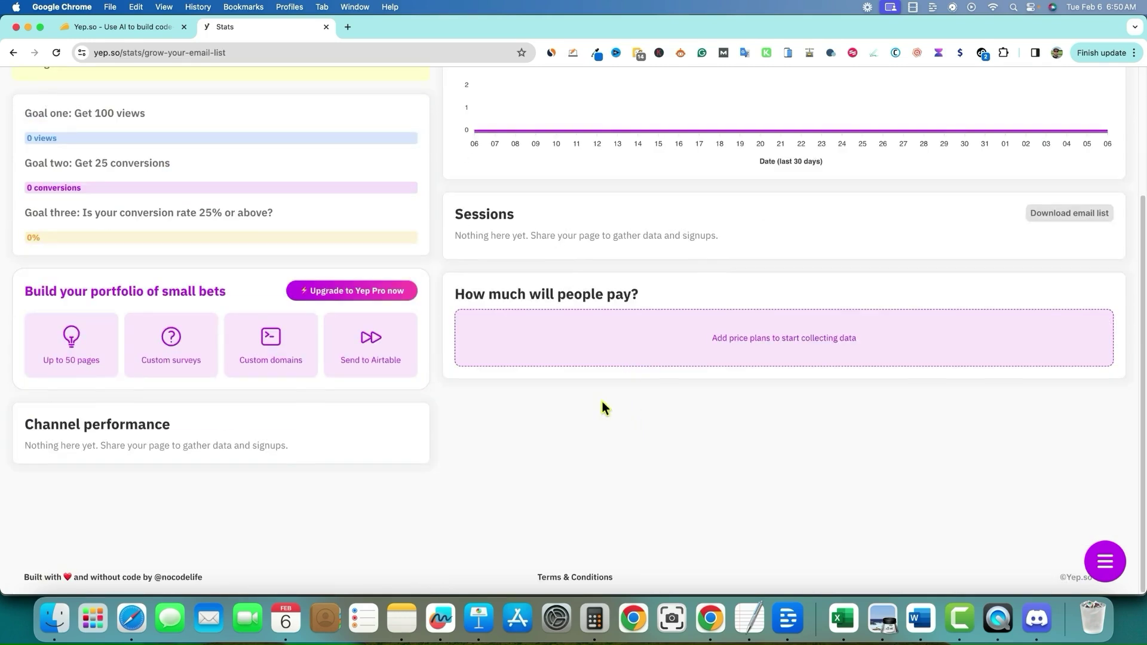
{"action": "scroll", "coordinate": [558, 410], "scroll_direction": "up", "scroll_amount": 3}
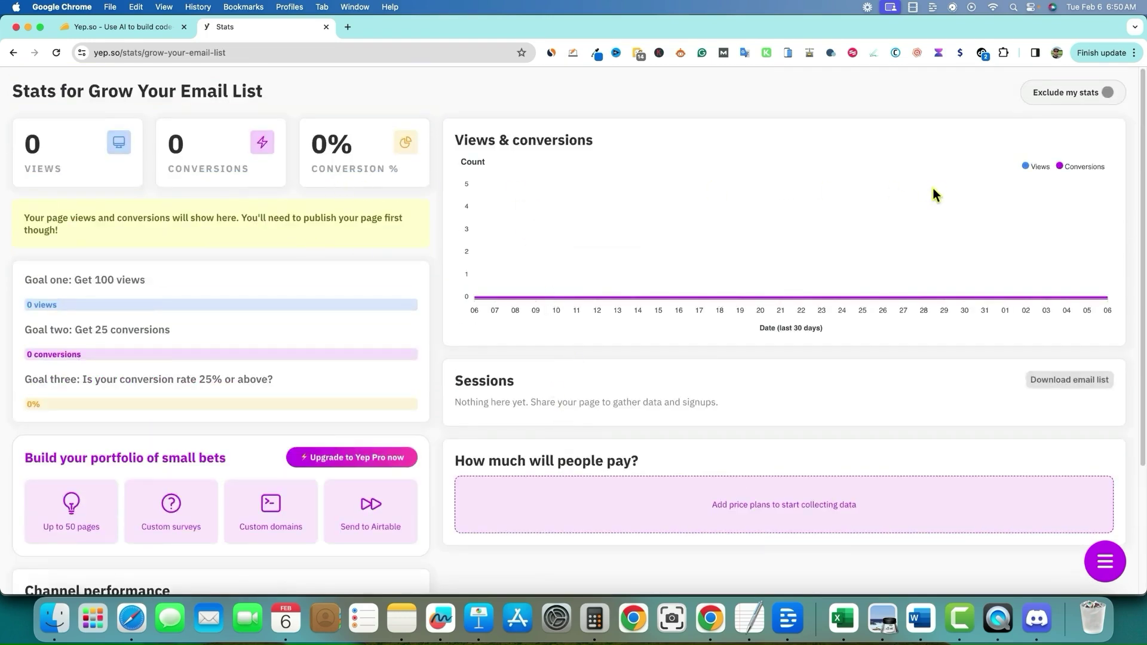
{"action": "left_click", "coordinate": [1108, 93]}
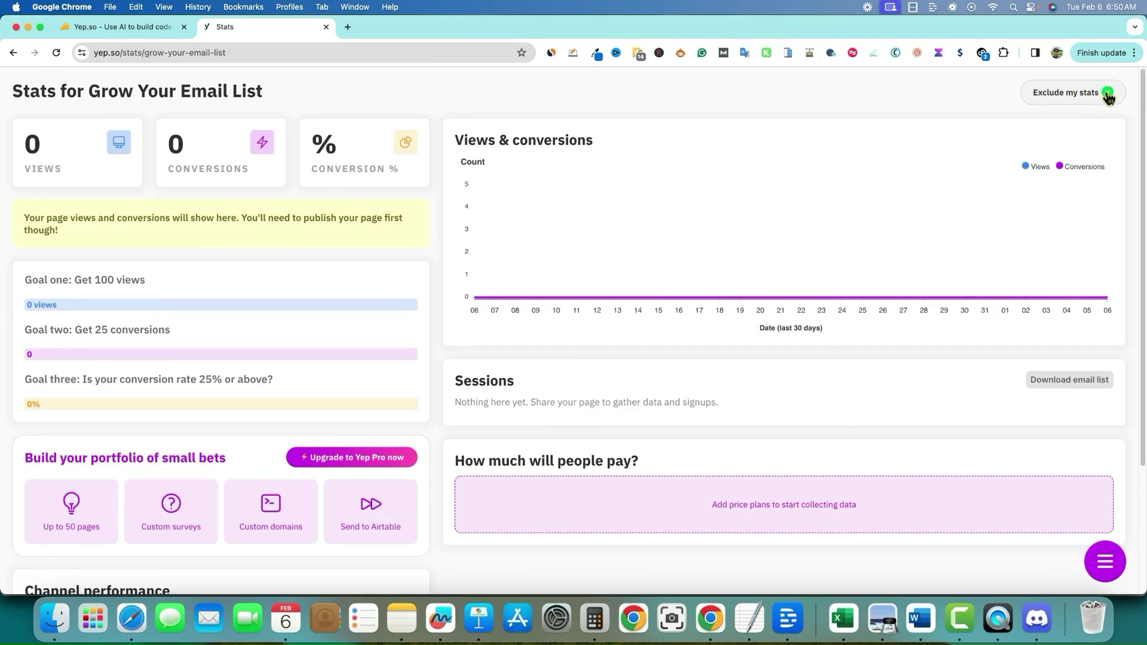
{"action": "left_click", "coordinate": [1108, 94]}
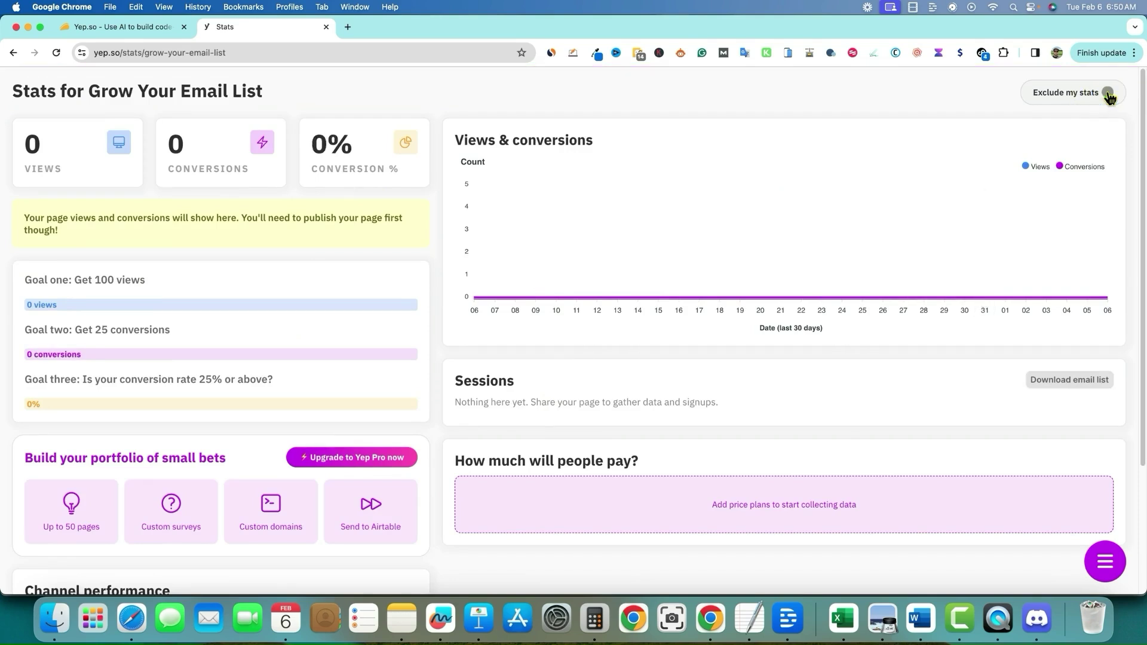
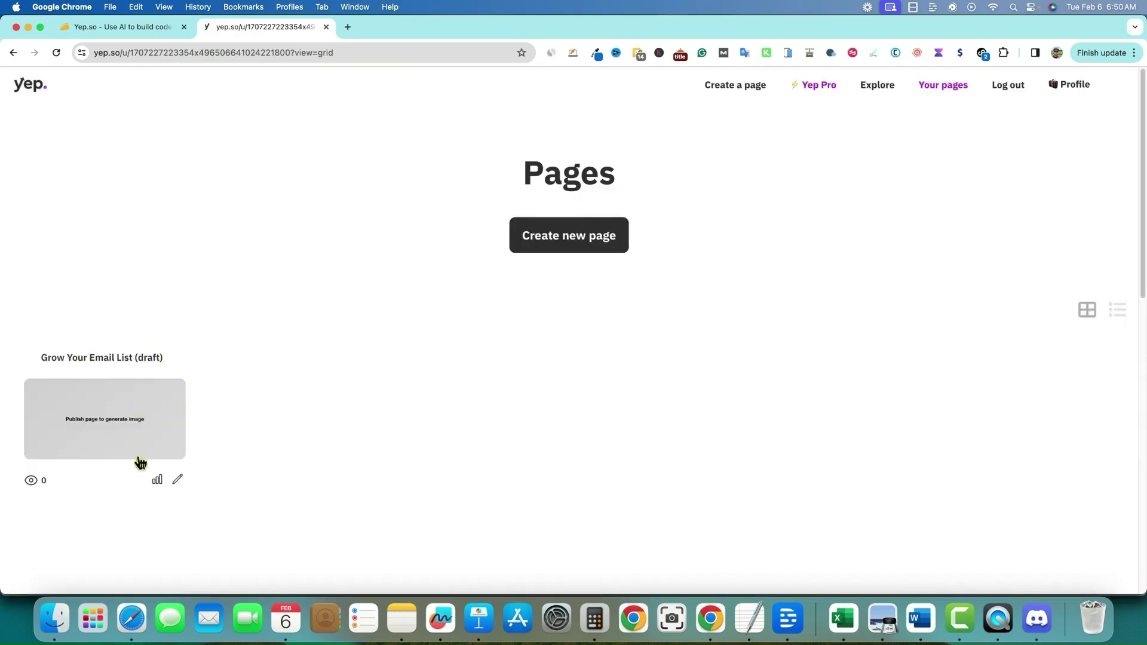
Step: Look through the Pages list and open the "Grow Your Email List" draft for editing
{"action": "scroll", "coordinate": [506, 369], "scroll_direction": "down", "scroll_amount": 10}
{"action": "scroll", "coordinate": [503, 366], "scroll_direction": "up", "scroll_amount": 10}
{"action": "scroll", "coordinate": [507, 365], "scroll_direction": "down", "scroll_amount": 10}
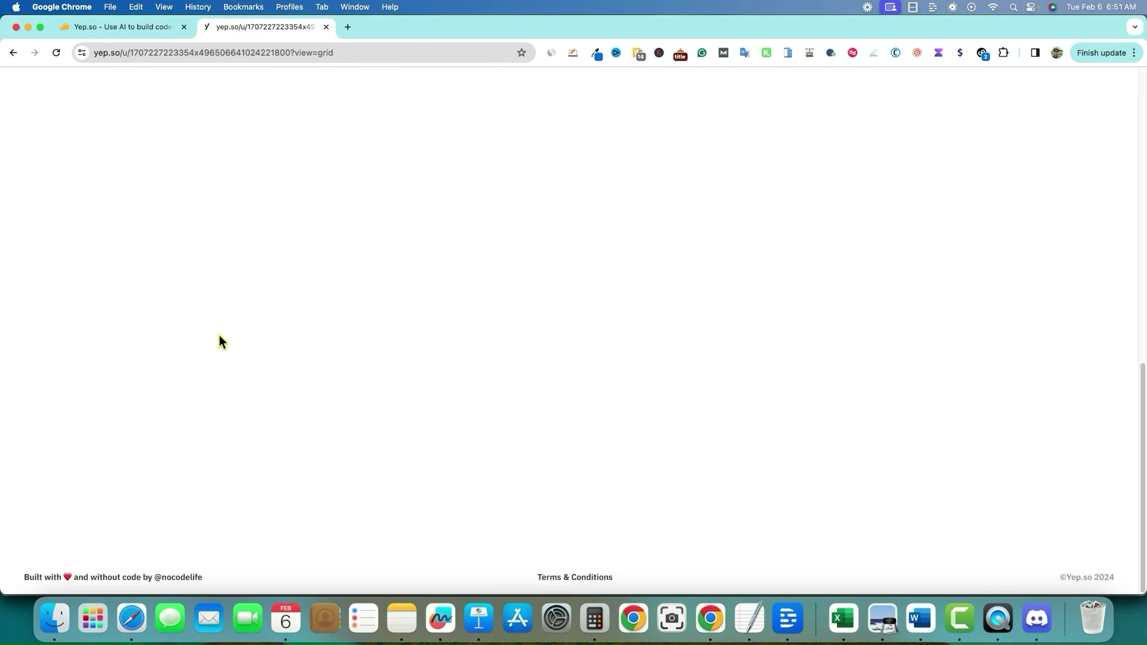
{"action": "scroll", "coordinate": [220, 342], "scroll_direction": "up", "scroll_amount": 10}
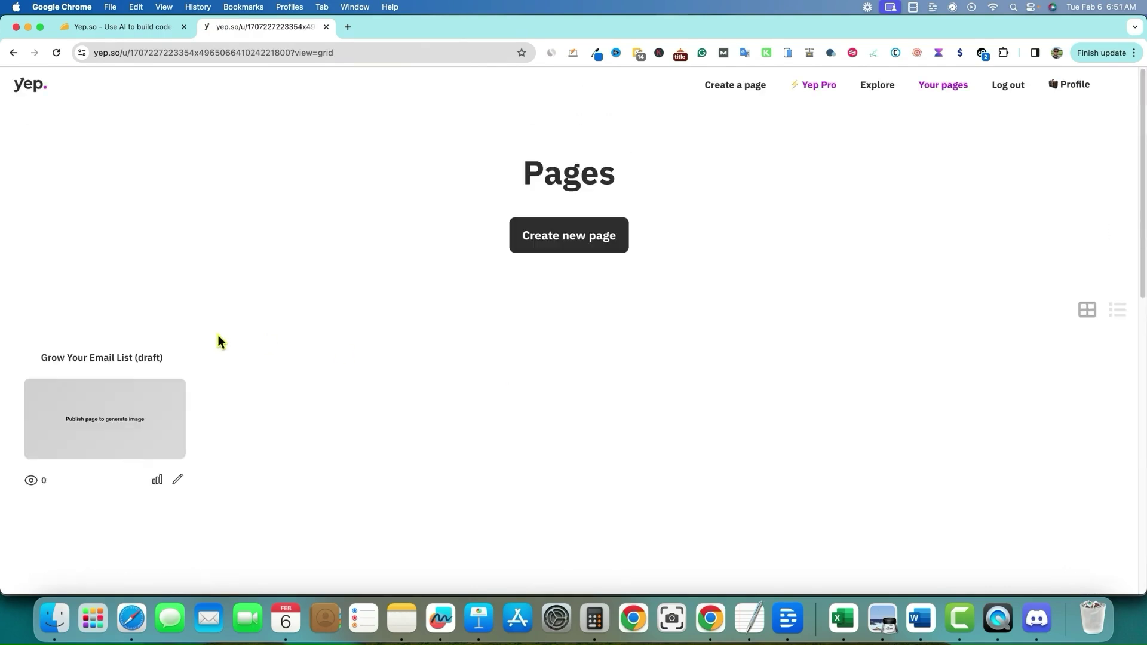
{"action": "left_click", "coordinate": [177, 480]}
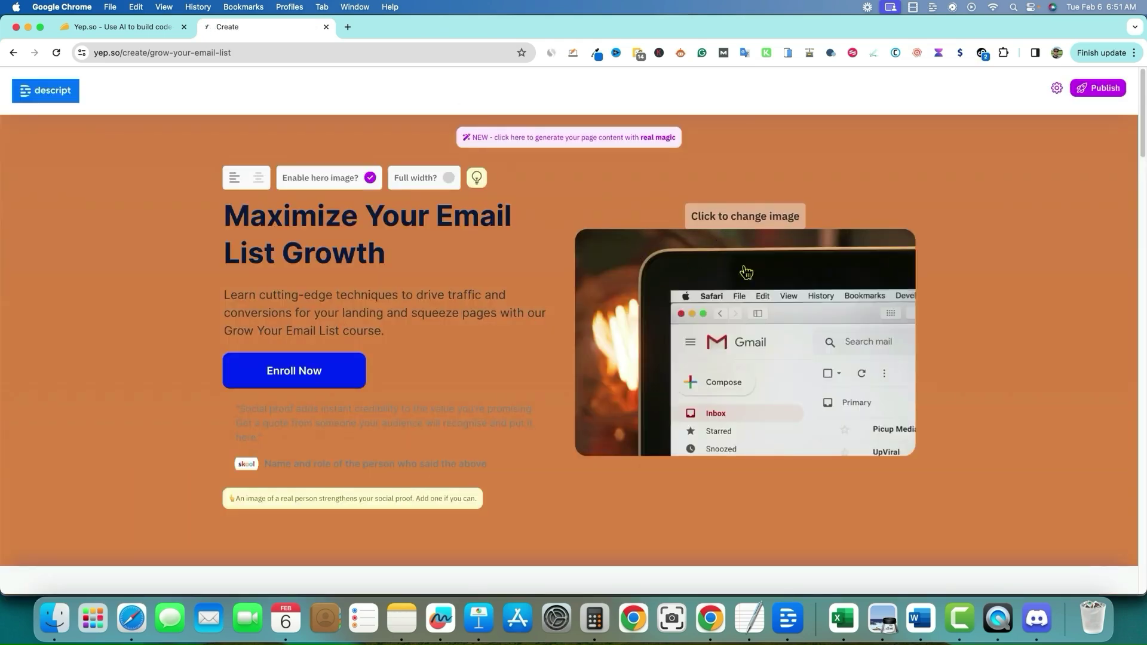
Step: Examine the hero image options and the Magic content generator, and close them without changes
{"action": "left_click", "coordinate": [754, 301]}
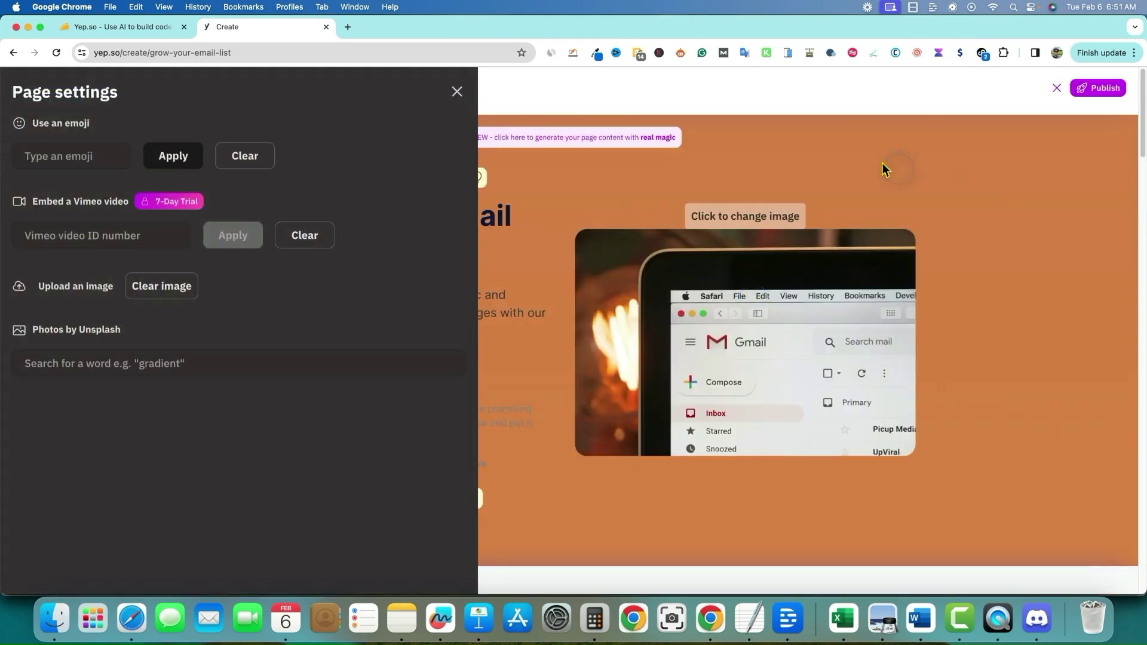
{"action": "left_click", "coordinate": [457, 92]}
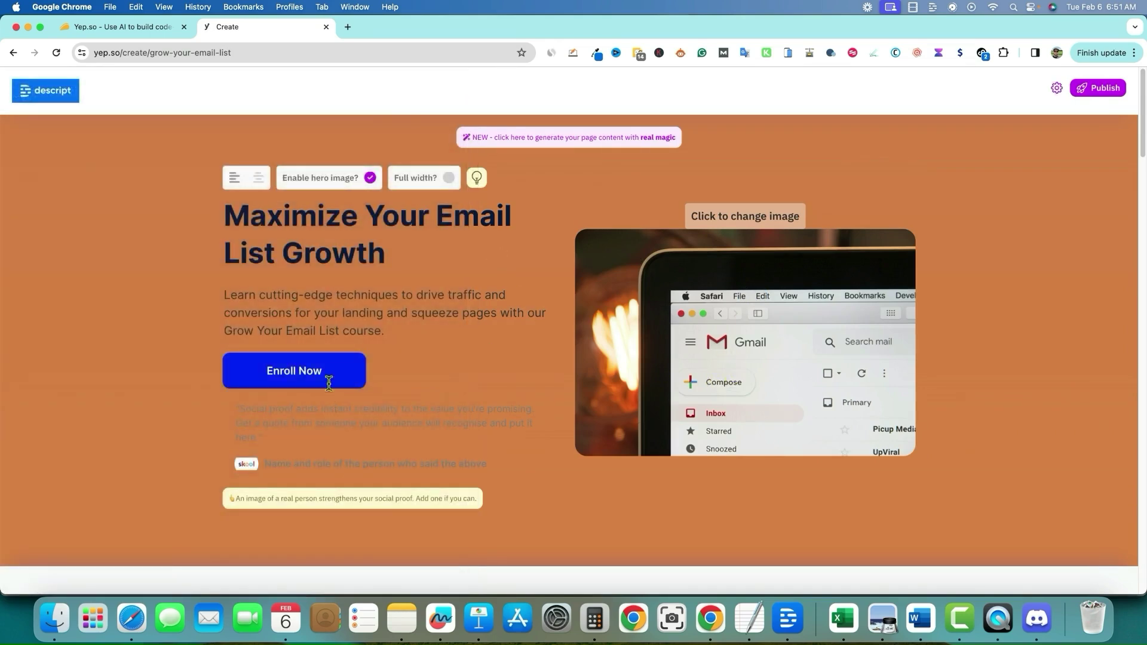
{"action": "left_click", "coordinate": [368, 375]}
{"action": "left_click", "coordinate": [418, 217]}
{"action": "left_click", "coordinate": [738, 405]}
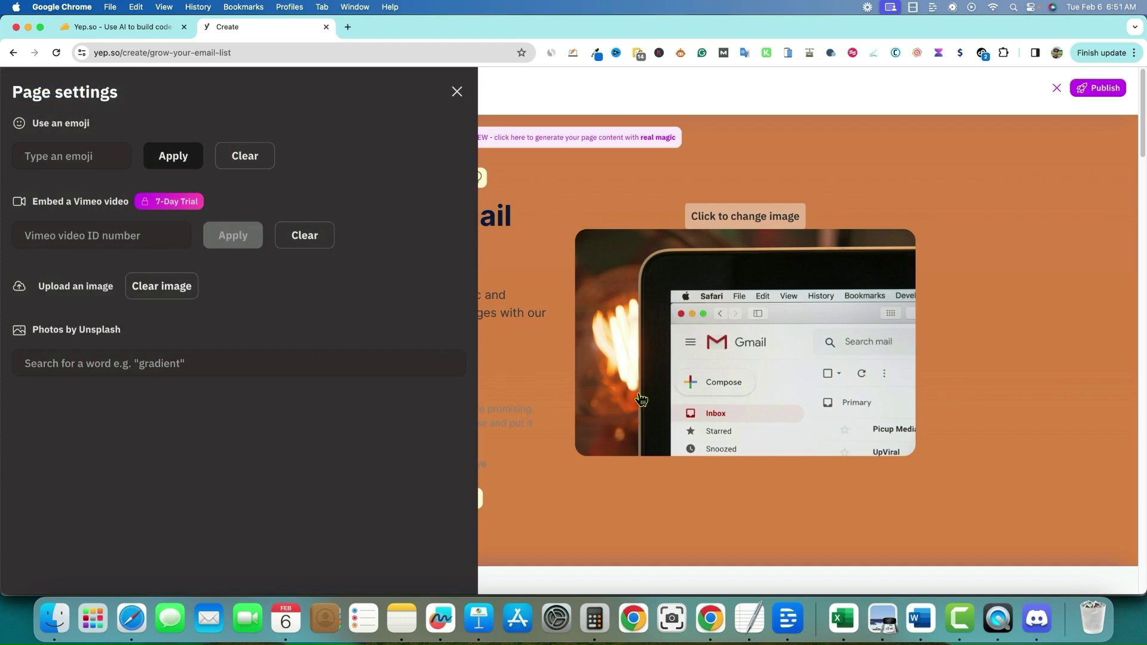
{"action": "left_click", "coordinate": [579, 138]}
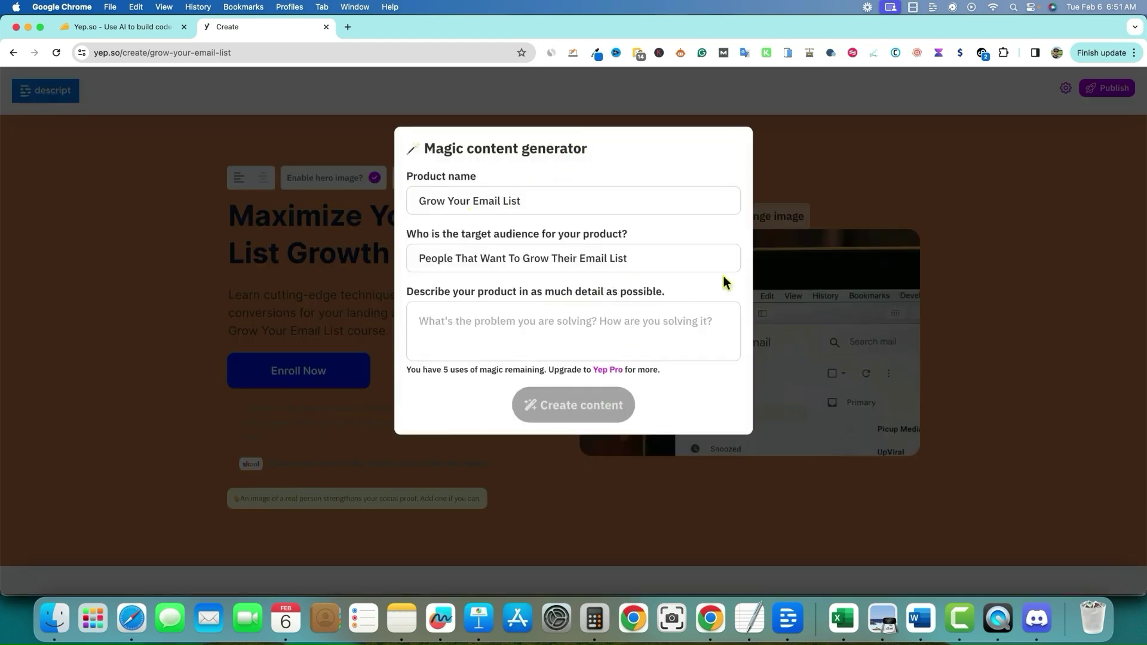
{"action": "left_click", "coordinate": [925, 228]}
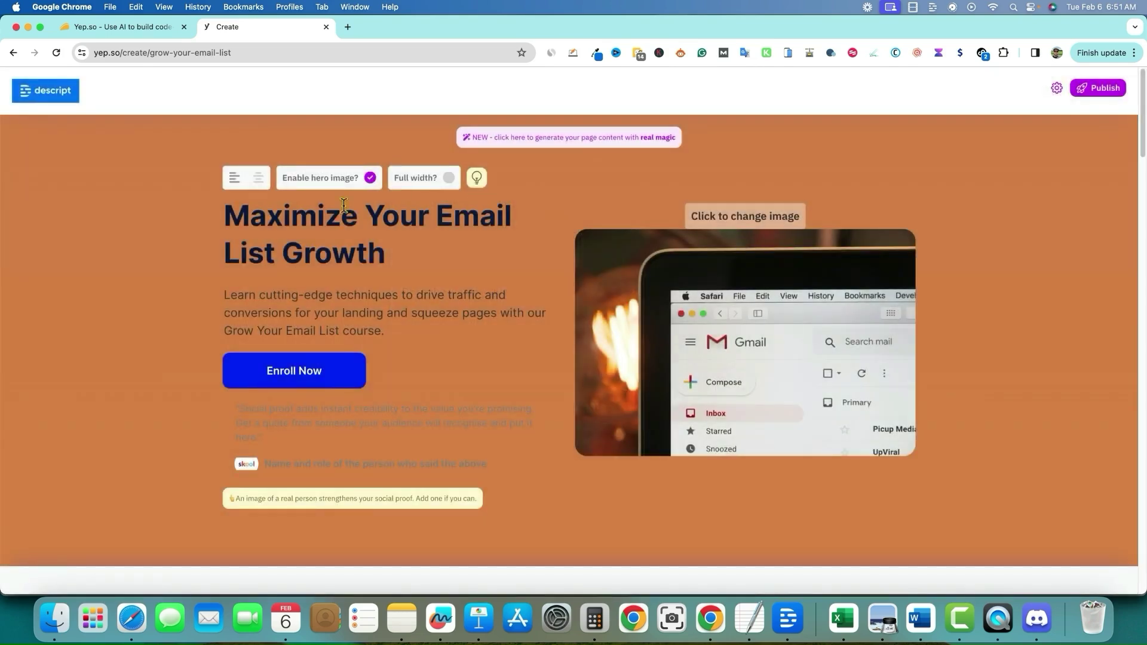
Step: Read the Yep tips on headline formatting and writing compelling titles and subtitles, and close them
{"action": "left_click", "coordinate": [298, 217]}
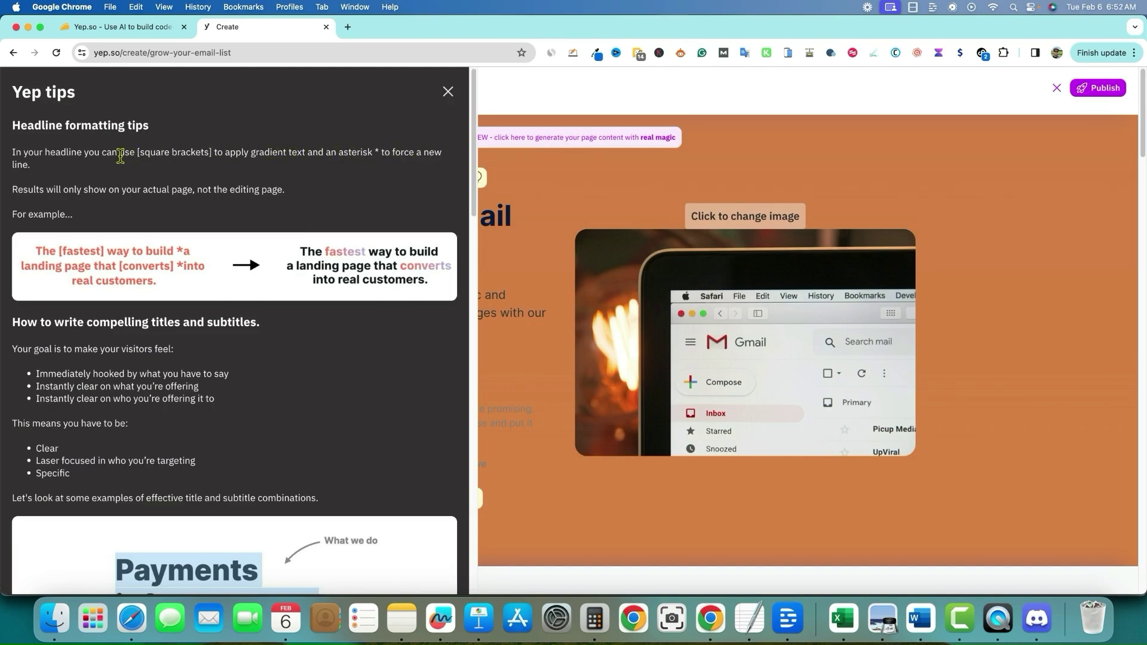
{"action": "scroll", "coordinate": [113, 415], "scroll_direction": "down", "scroll_amount": 5}
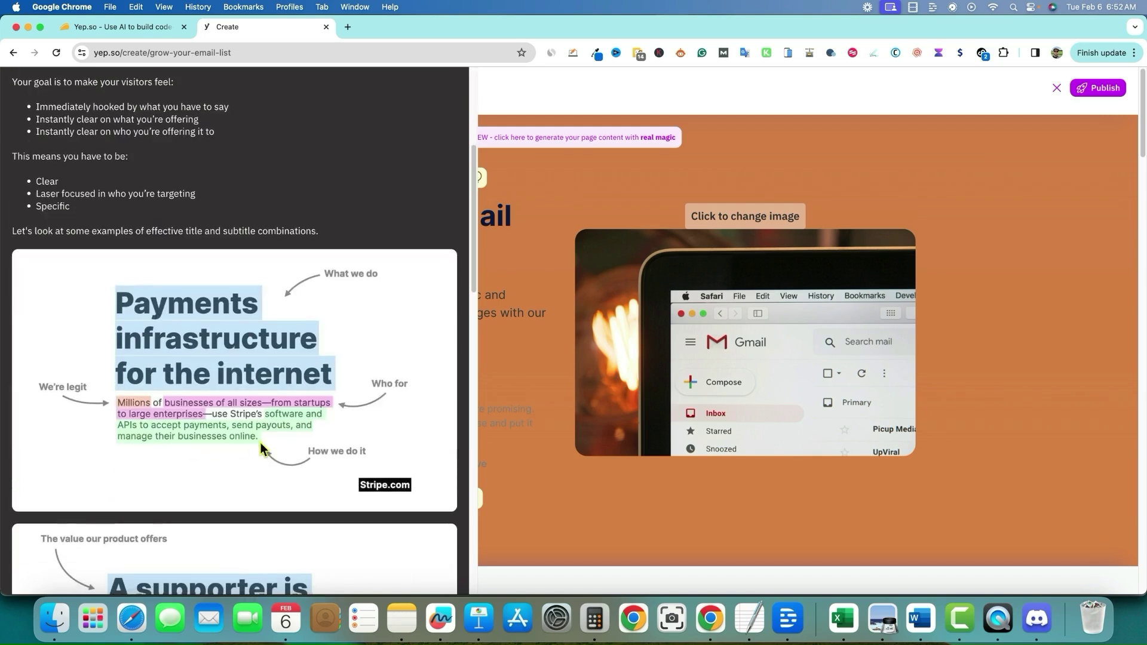
{"action": "scroll", "coordinate": [128, 297], "scroll_direction": "down", "scroll_amount": 12}
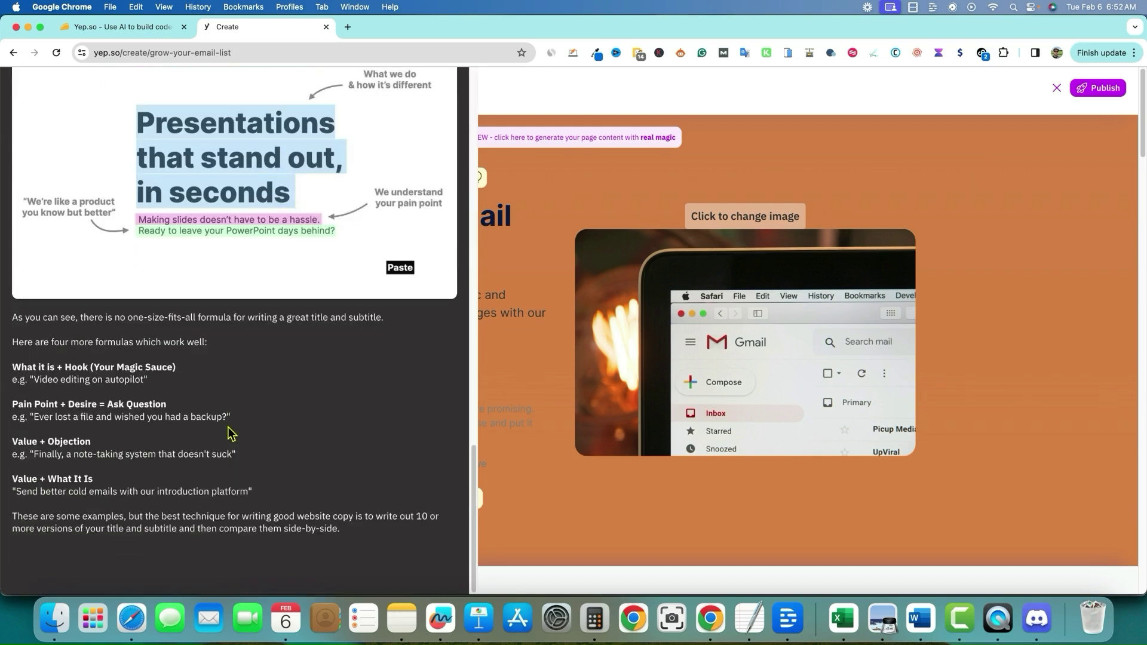
{"action": "scroll", "coordinate": [242, 439], "scroll_direction": "up", "scroll_amount": 15}
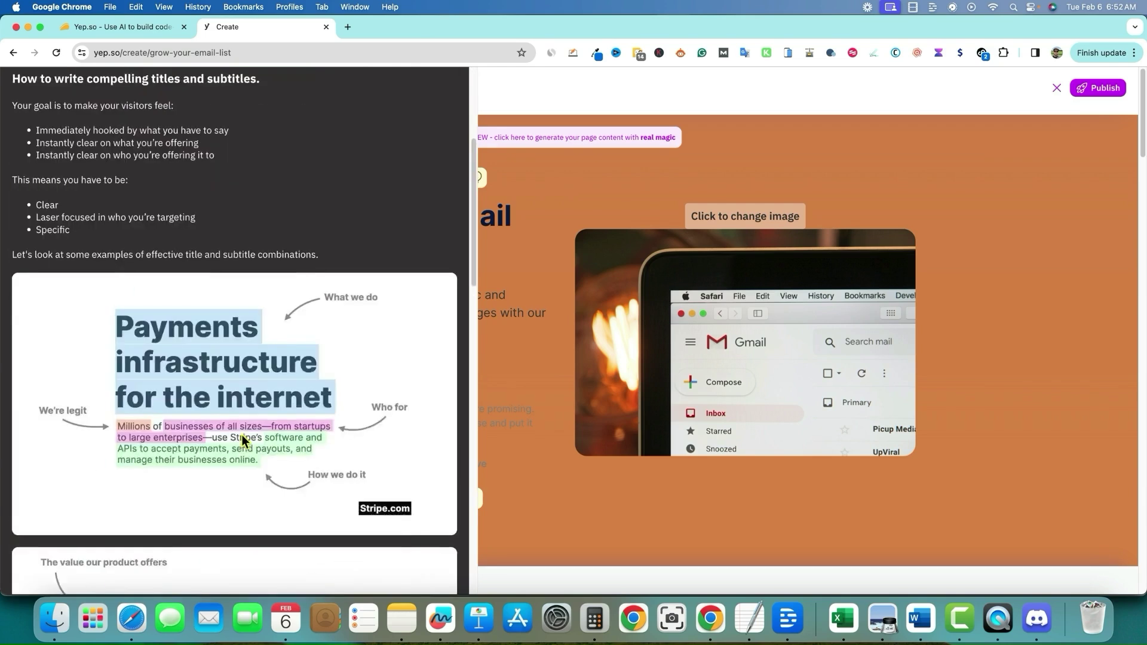
{"action": "left_click", "coordinate": [448, 92]}
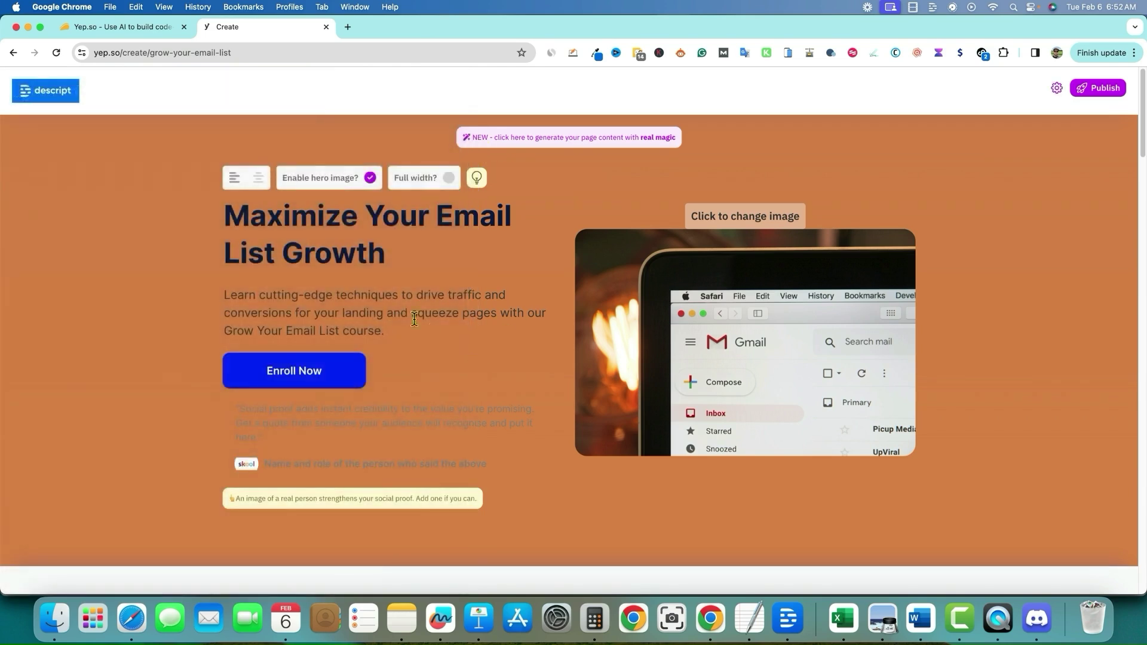
Step: Replace the hero subtitle with "I am now typing a new sentence right here to show you how to edit this."
{"action": "left_click", "coordinate": [511, 297]}
{"action": "type", "text": "d"}
{"action": "key", "text": "BackSpace"}
{"action": "left_click_drag", "start_coordinate": [403, 328], "coordinate": [213, 286]}
{"action": "type", "text": "I am now typing a new sentence right here to sh"}
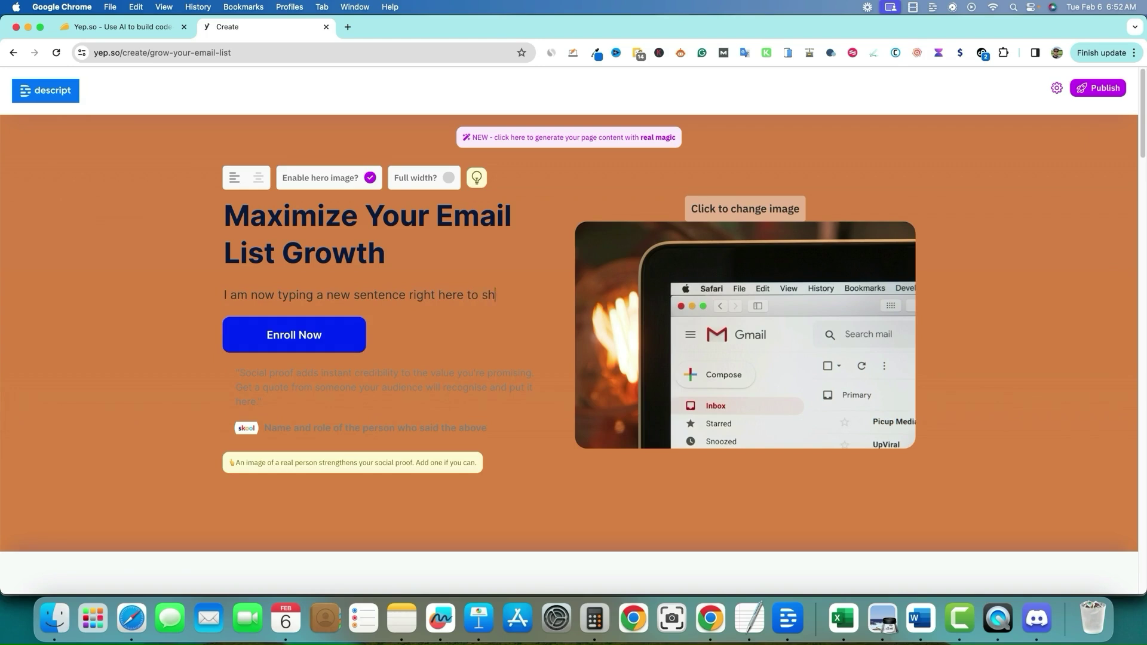
{"action": "type", "text": "ow to edit this."}
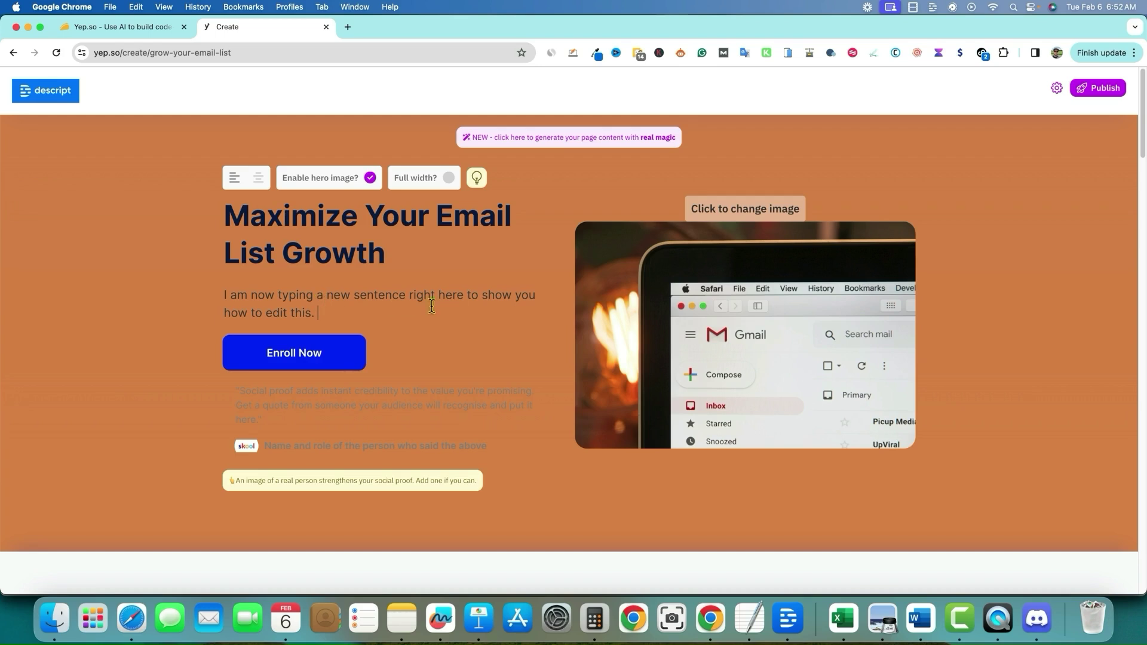
Step: Check the headline formatting tips and enclose the word "typing" in the hero subtitle in square brackets
{"action": "left_click", "coordinate": [484, 187]}
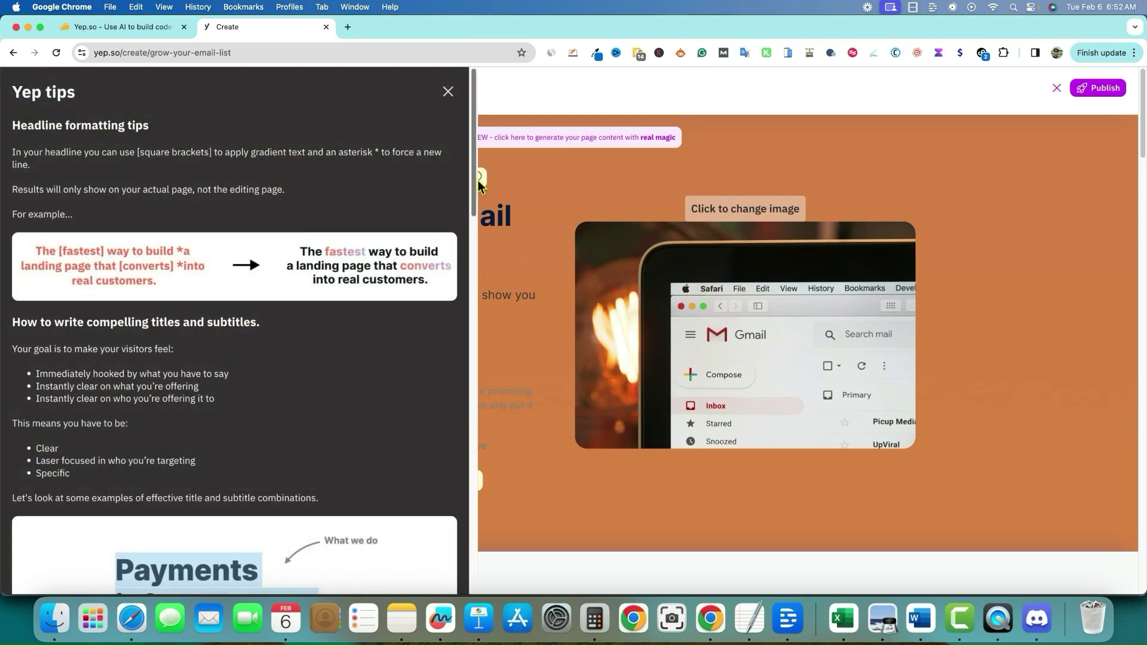
{"action": "left_click", "coordinate": [448, 91]}
{"action": "left_click", "coordinate": [456, 94]}
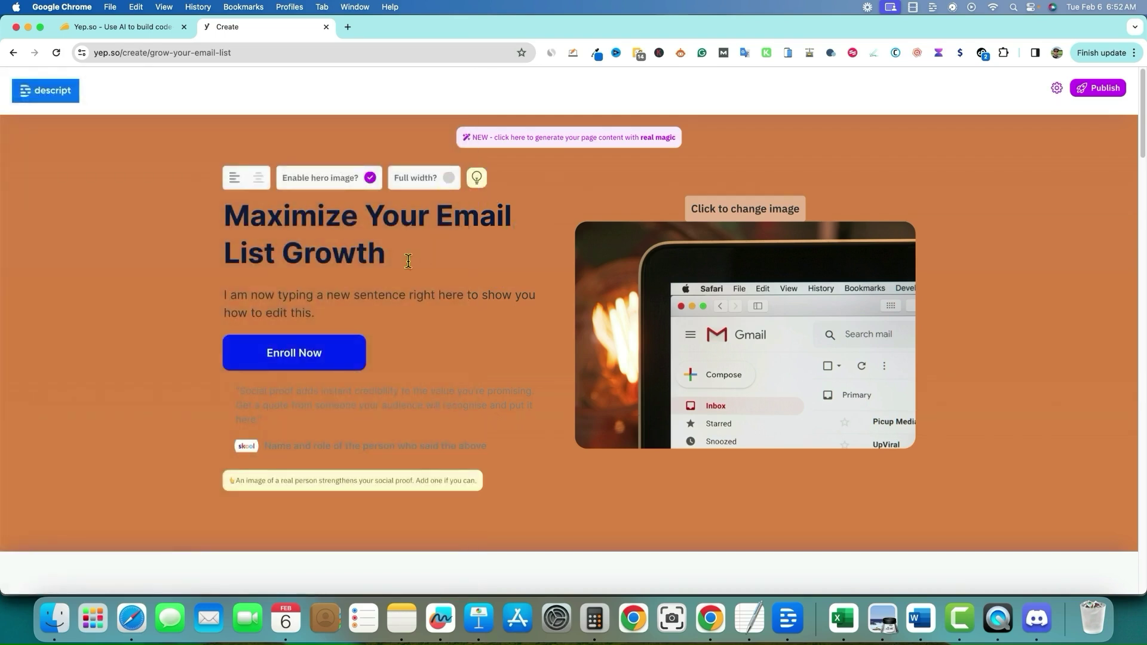
{"action": "left_click", "coordinate": [316, 298]}
{"action": "left_click", "coordinate": [390, 301]}
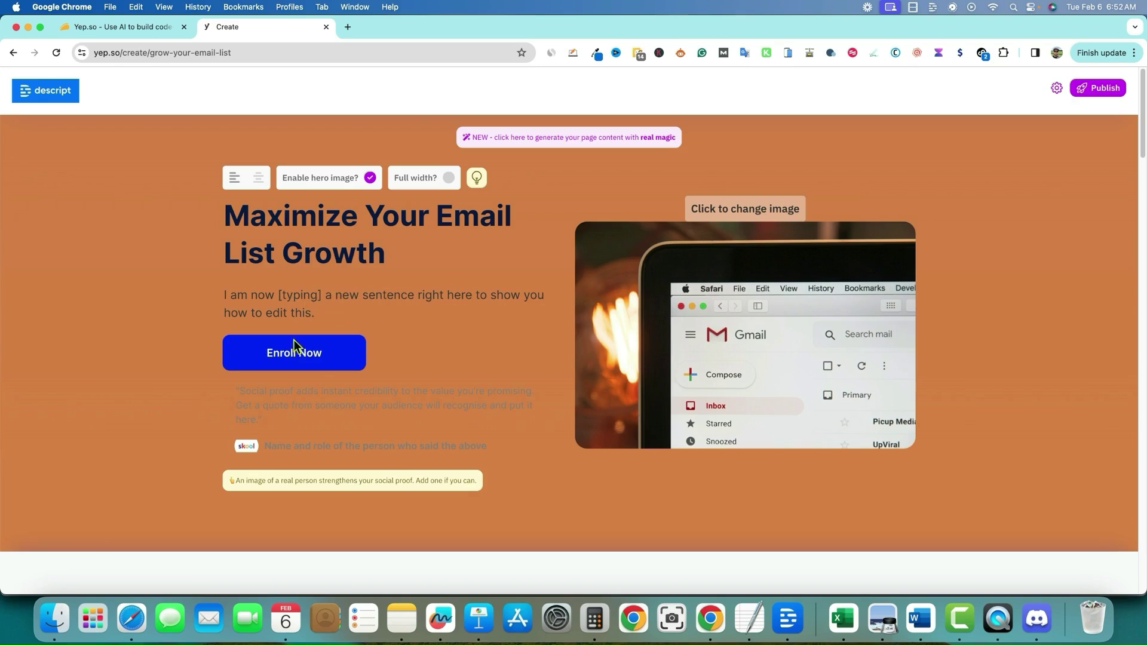
Step: Publish the "Grow Your Email List" page
{"action": "left_click", "coordinate": [1090, 88]}
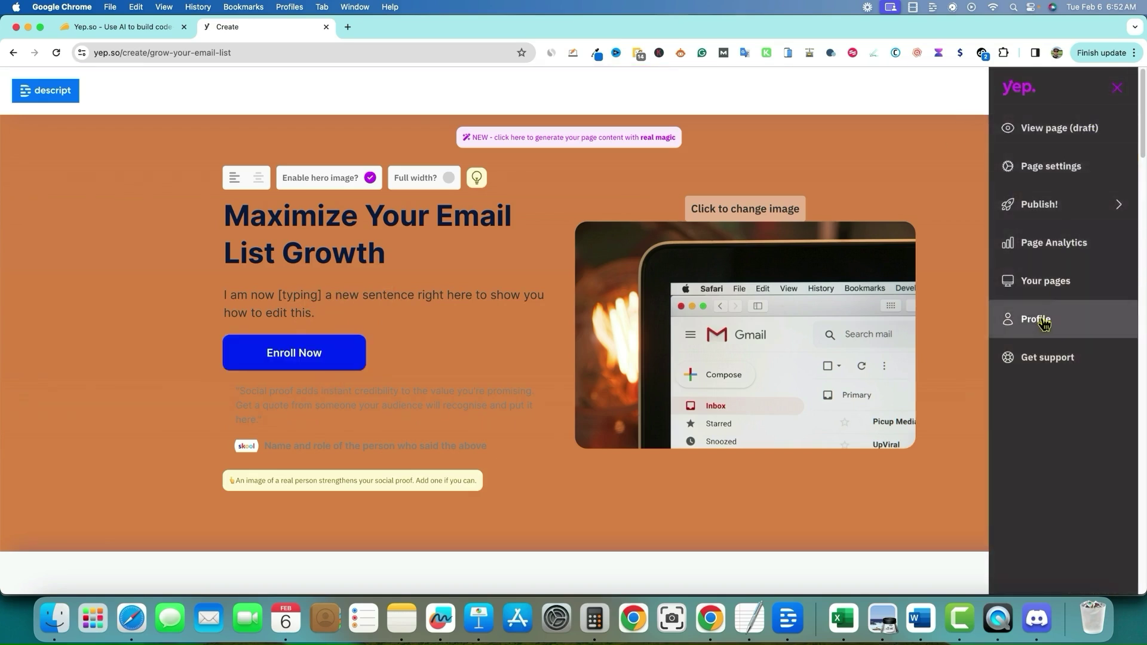
{"action": "left_click", "coordinate": [1051, 204]}
{"action": "left_click", "coordinate": [1046, 251]}
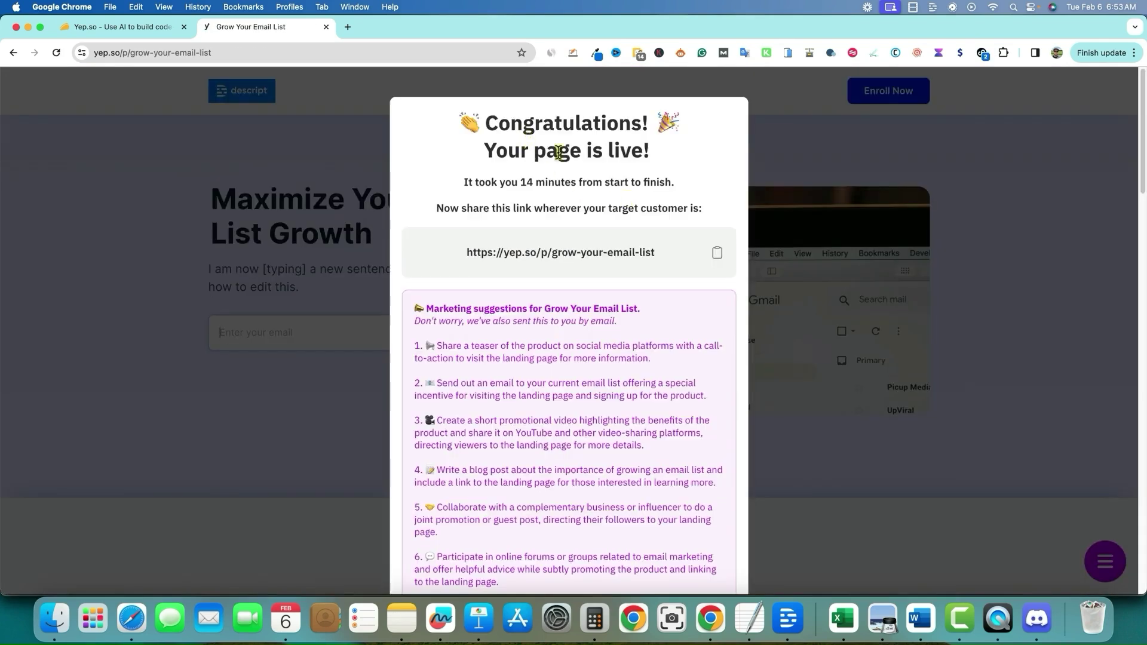
Step: Read the go-live message with its marketing suggestions and copy the published page's link
{"action": "left_click_drag", "start_coordinate": [491, 182], "coordinate": [664, 184]}
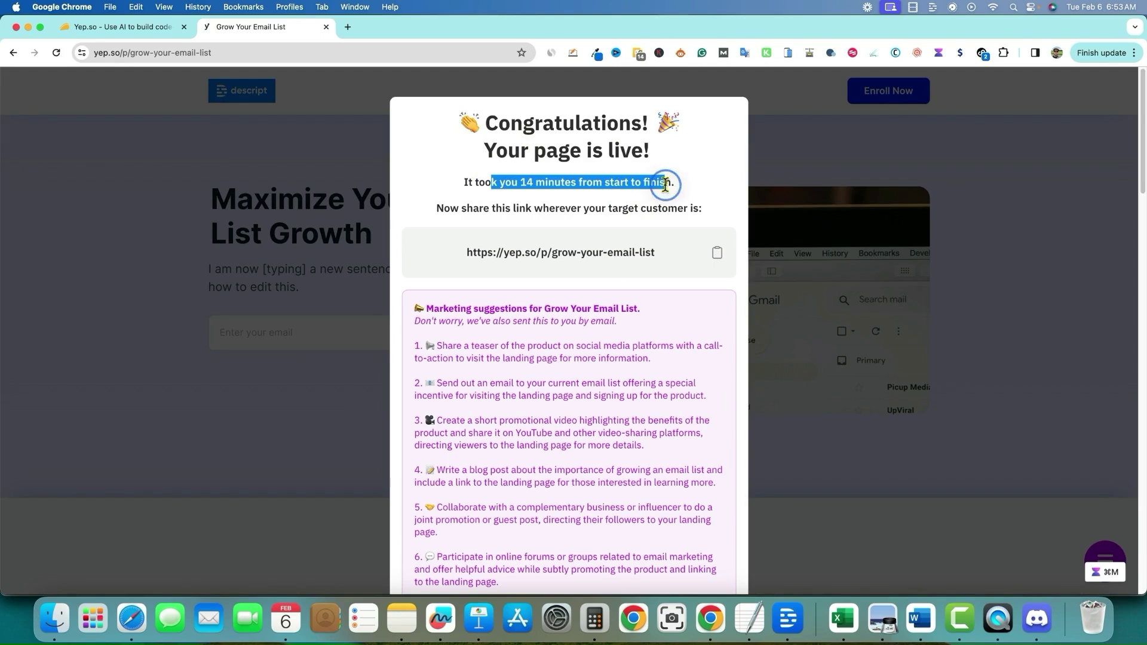
{"action": "left_click_drag", "start_coordinate": [480, 208], "coordinate": [710, 210]}
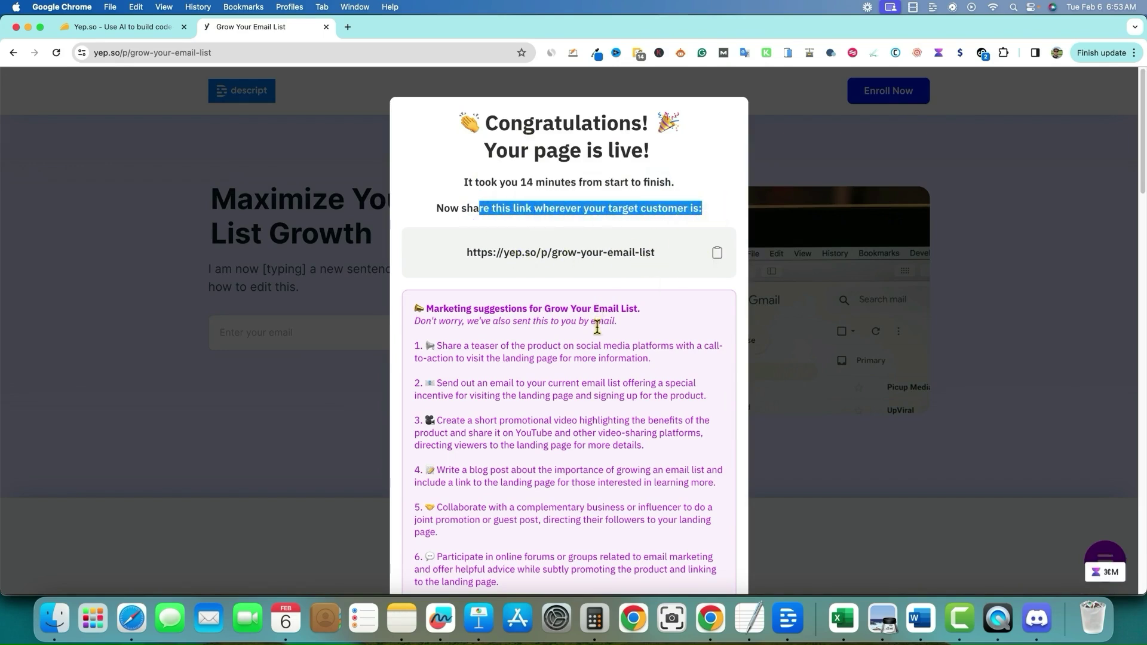
{"action": "left_click_drag", "start_coordinate": [525, 316], "coordinate": [618, 494]}
{"action": "scroll", "coordinate": [627, 481], "scroll_direction": "down", "scroll_amount": 10}
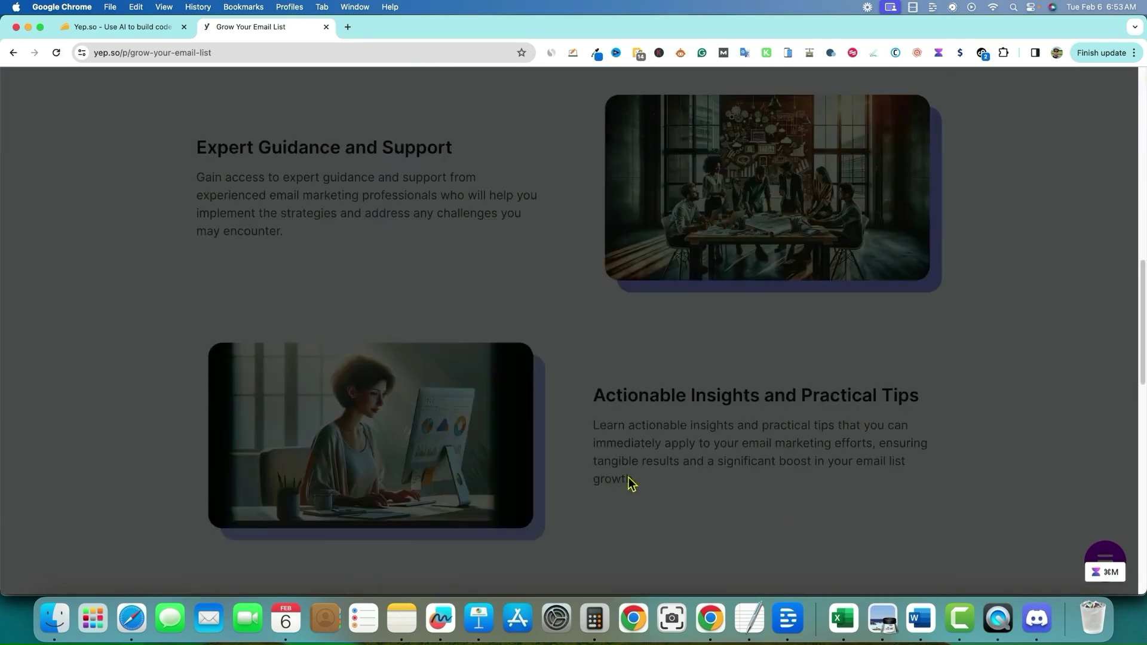
{"action": "scroll", "coordinate": [630, 483], "scroll_direction": "up", "scroll_amount": 10}
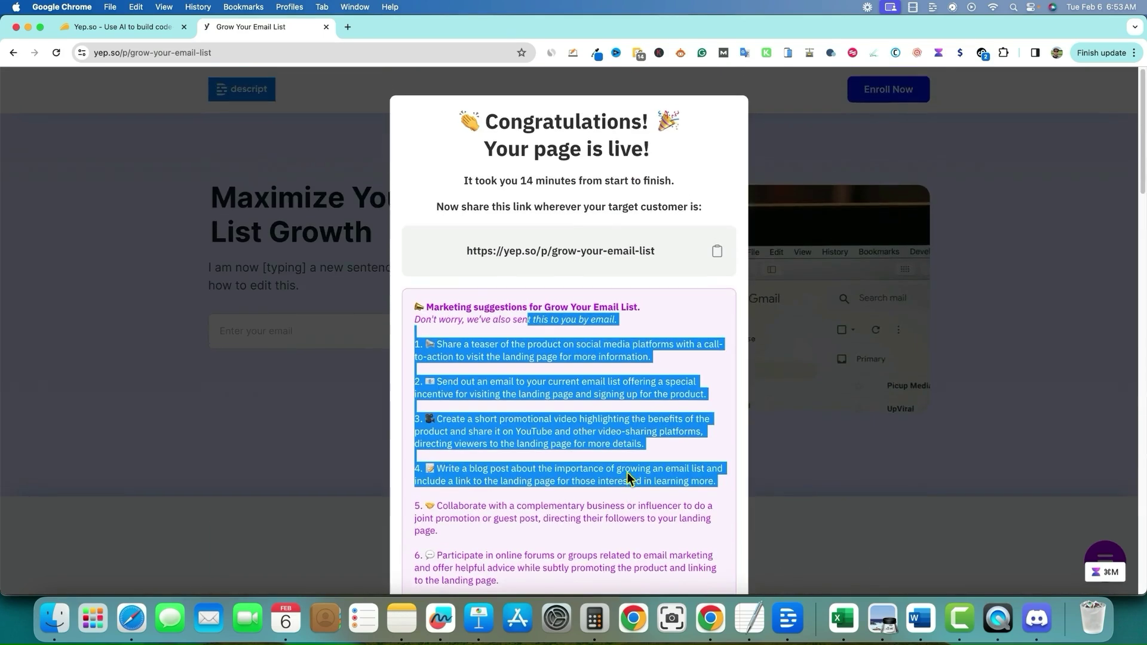
{"action": "left_click", "coordinate": [719, 253]}
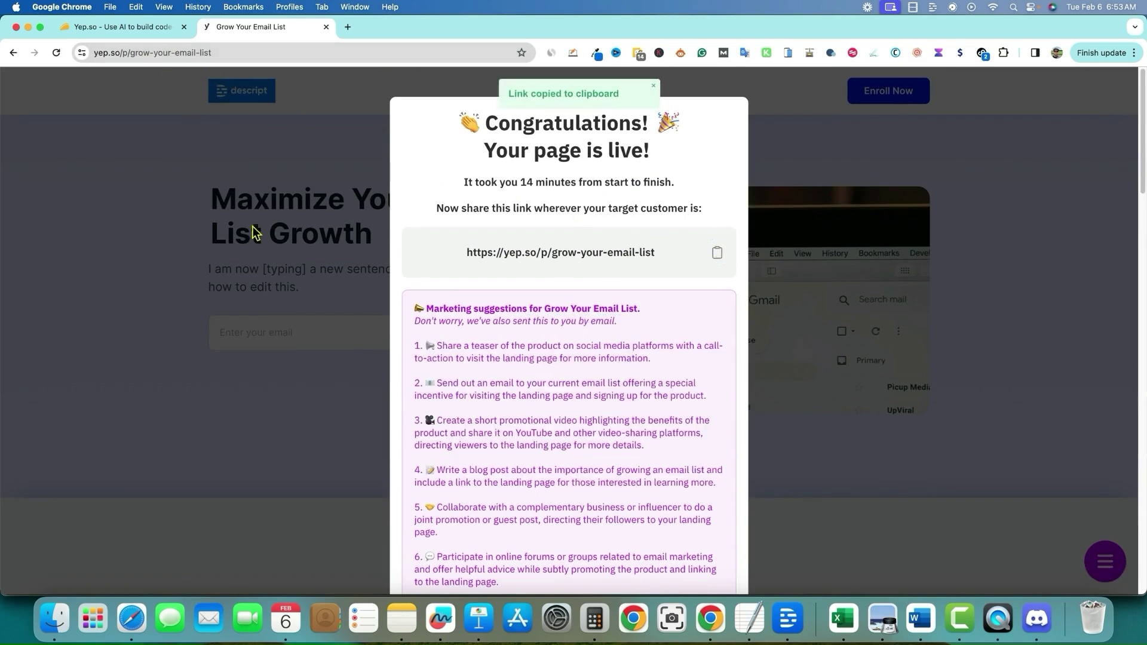
Step: Dismiss the go-live message and inspect the bracketed subtitle word and signup form on the published page
{"action": "left_click", "coordinate": [911, 172]}
{"action": "left_click_drag", "start_coordinate": [261, 269], "coordinate": [307, 269]}
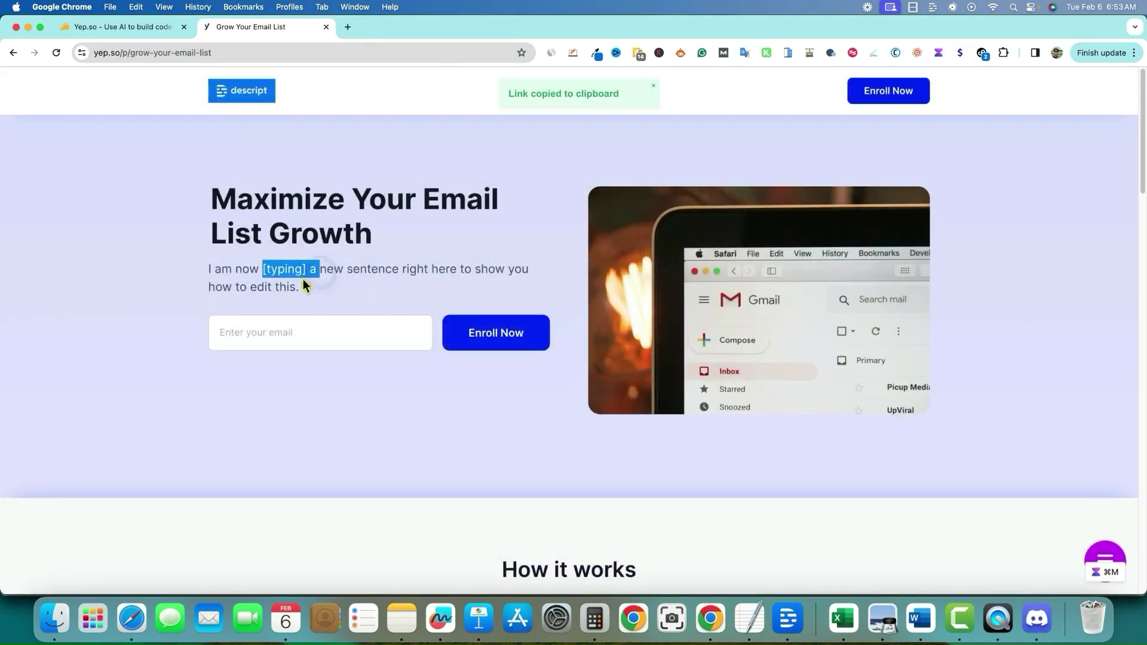
{"action": "left_click", "coordinate": [468, 233]}
{"action": "left_click", "coordinate": [503, 334]}
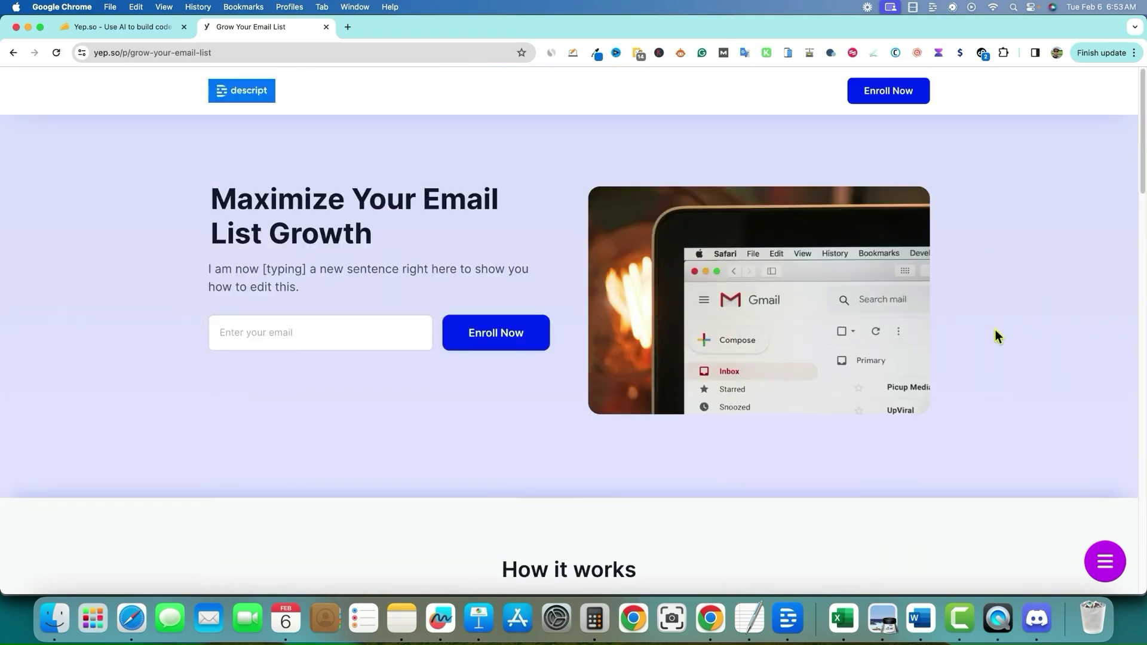
Step: Examine the published headline and the gradient formatting on the word "Maximize"
{"action": "left_click", "coordinate": [1127, 350]}
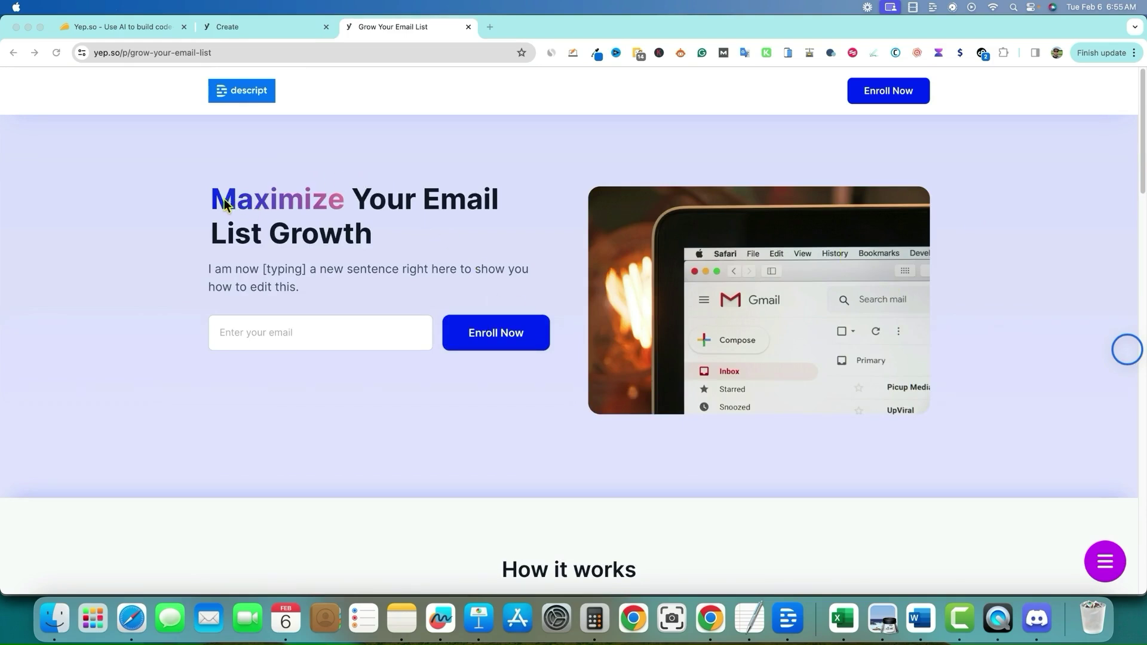
{"action": "left_click", "coordinate": [211, 214]}
{"action": "left_click_drag", "start_coordinate": [230, 197], "coordinate": [504, 249]}
{"action": "left_click", "coordinate": [541, 243]}
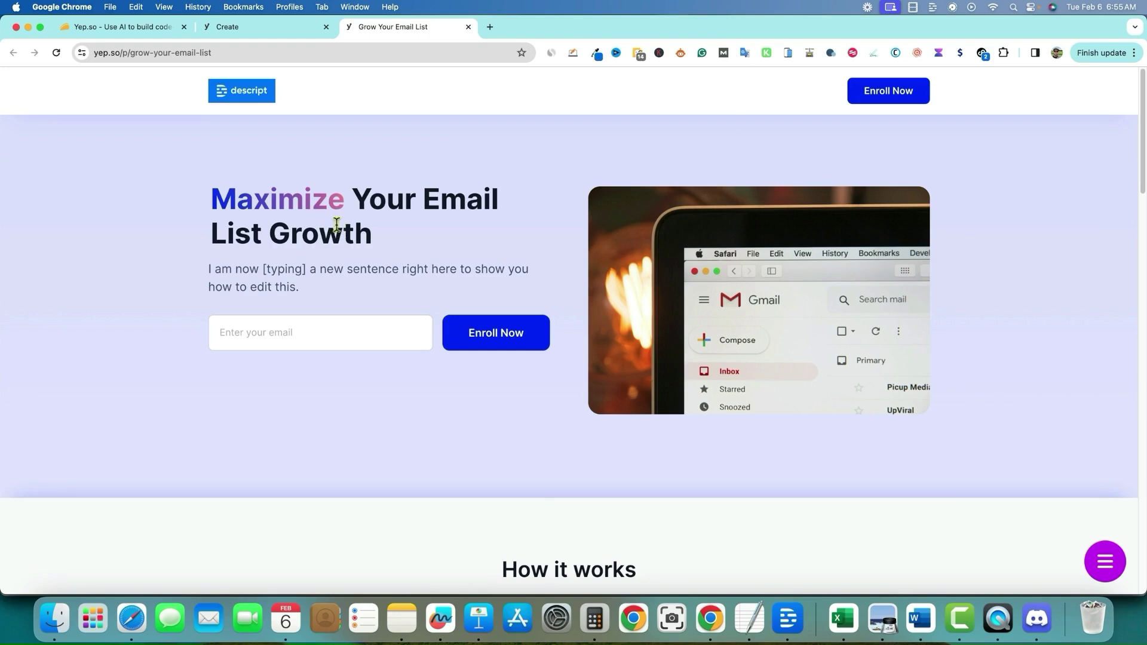
{"action": "left_click_drag", "start_coordinate": [213, 198], "coordinate": [371, 212]}
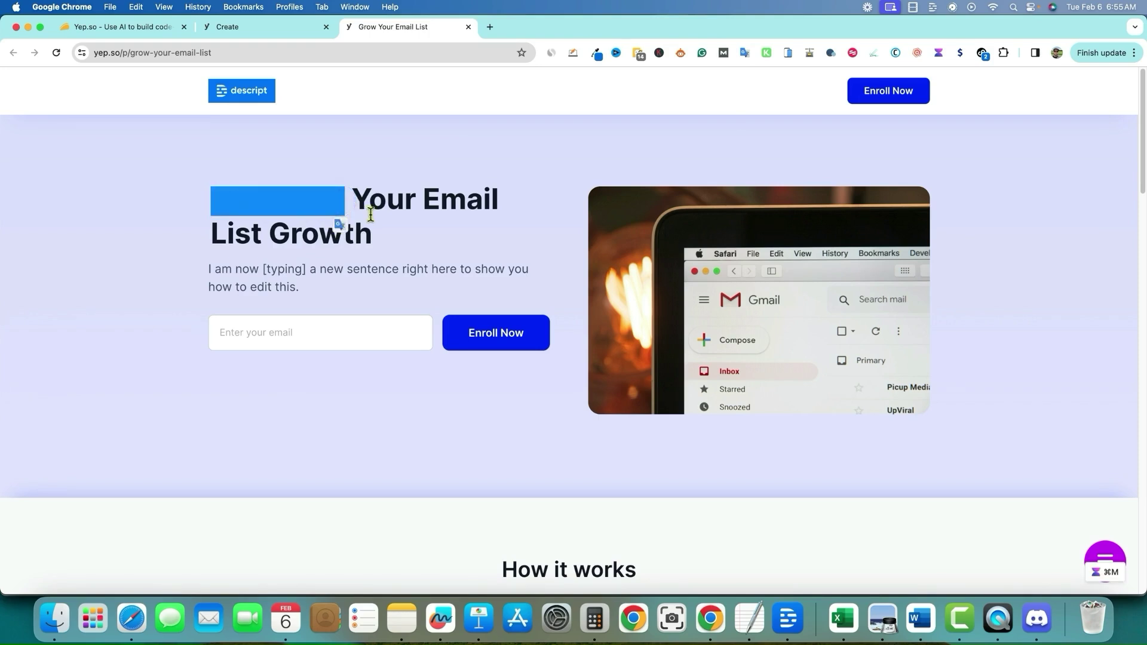
Step: Compare the gradient word "Maximize" in the published headline with the bracketed "[typing]" text in the subtitle
{"action": "left_click", "coordinate": [392, 223]}
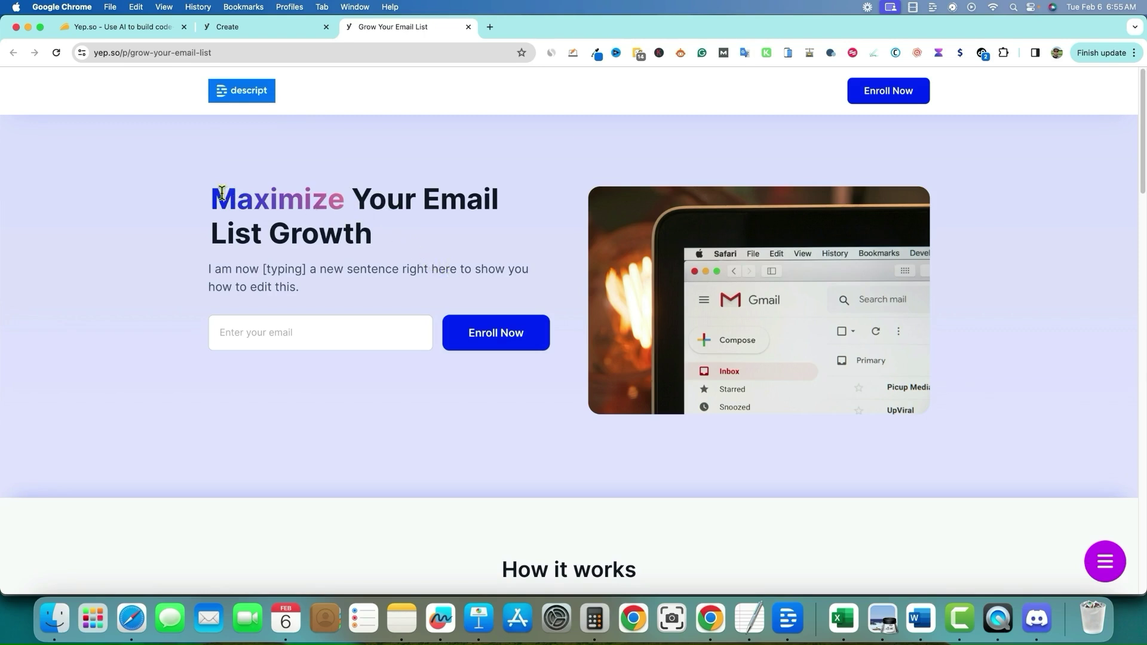
{"action": "left_click_drag", "start_coordinate": [217, 197], "coordinate": [351, 200]}
{"action": "left_click", "coordinate": [422, 231]}
{"action": "left_click_drag", "start_coordinate": [206, 200], "coordinate": [347, 200]}
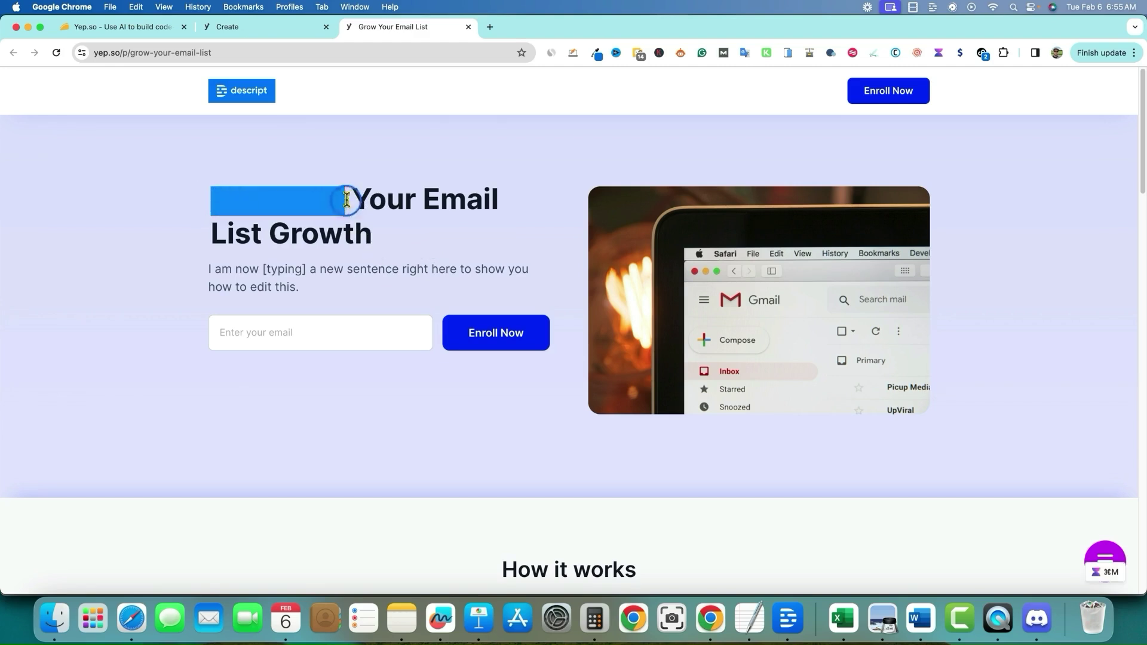
{"action": "left_click", "coordinate": [461, 246]}
{"action": "left_click_drag", "start_coordinate": [260, 268], "coordinate": [403, 290]}
{"action": "left_click", "coordinate": [396, 243]}
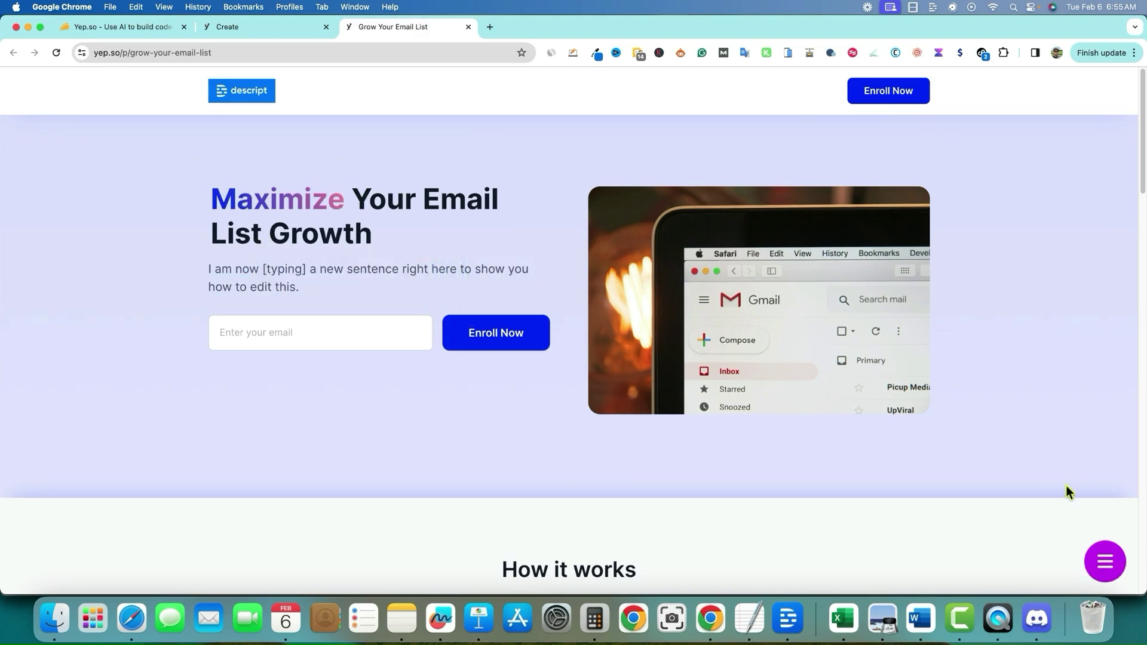
Step: Go from the published page to its editor and look over the page sections there
{"action": "left_click", "coordinate": [1100, 560]}
{"action": "left_click", "coordinate": [1042, 165]}
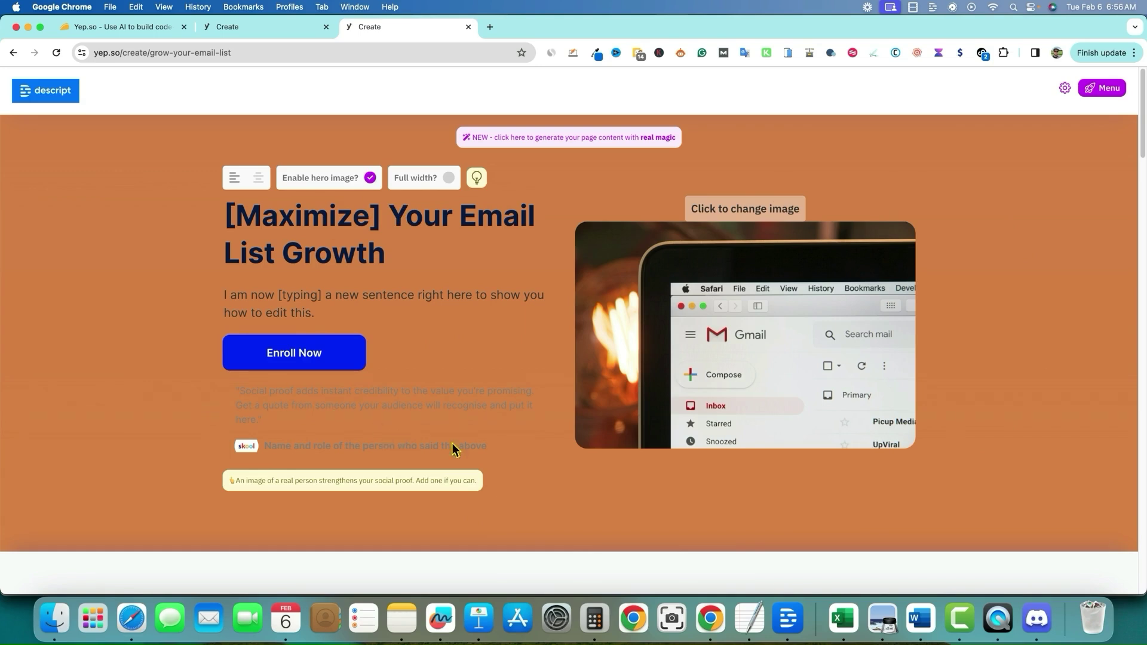
{"action": "scroll", "coordinate": [564, 491], "scroll_direction": "down", "scroll_amount": 10}
{"action": "scroll", "coordinate": [605, 512], "scroll_direction": "up", "scroll_amount": 10}
Step: Review the License Tier 4 allowances for custom domains, landing pages and email lead form submissions on the AppSumo deal page
{"action": "left_click", "coordinate": [99, 28]}
{"action": "scroll", "coordinate": [687, 412], "scroll_direction": "down", "scroll_amount": 10}
{"action": "scroll", "coordinate": [633, 402], "scroll_direction": "up", "scroll_amount": 5}
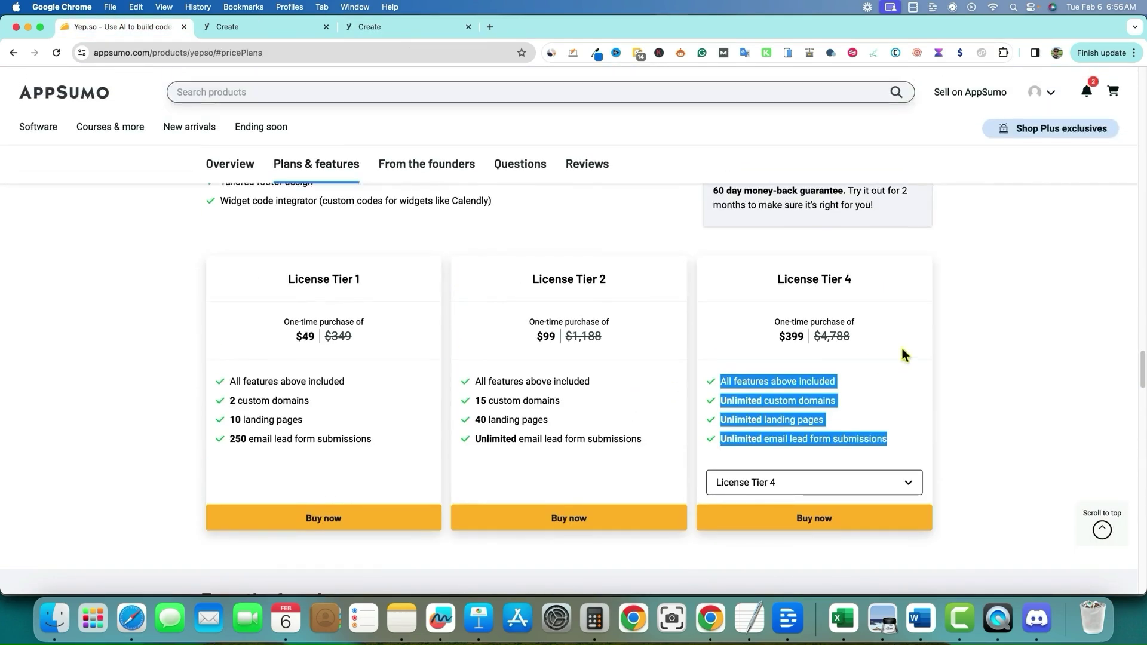
{"action": "left_click", "coordinate": [963, 322]}
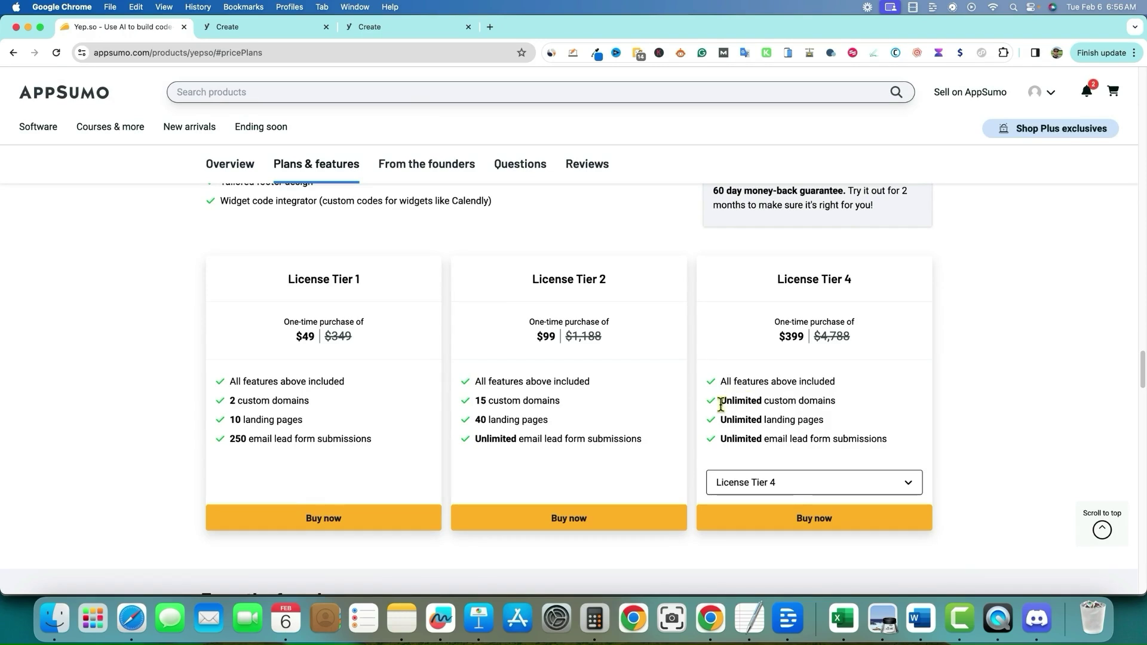
{"action": "left_click_drag", "start_coordinate": [720, 402], "coordinate": [870, 402]}
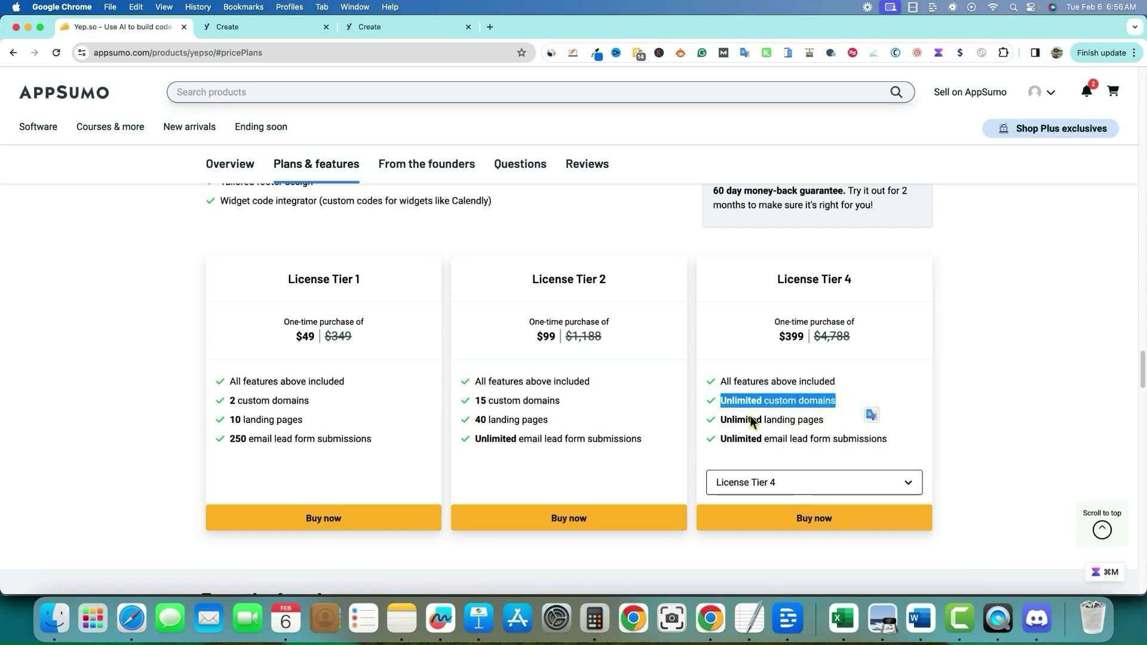
{"action": "left_click_drag", "start_coordinate": [724, 420], "coordinate": [835, 426]}
{"action": "left_click_drag", "start_coordinate": [726, 439], "coordinate": [912, 457]}
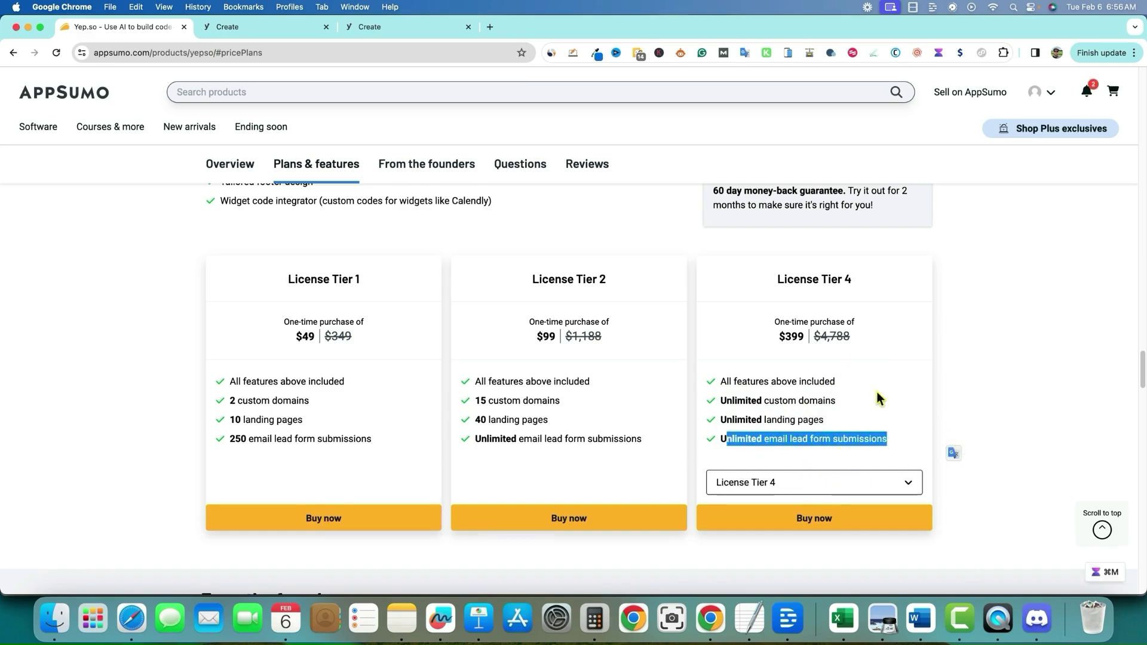
{"action": "scroll", "coordinate": [877, 392], "scroll_direction": "up", "scroll_amount": 1}
Step: Add a footer link in the "Grow Your Email List" page settings with the text "google" and the URL "google.com"
{"action": "left_click", "coordinate": [378, 27]}
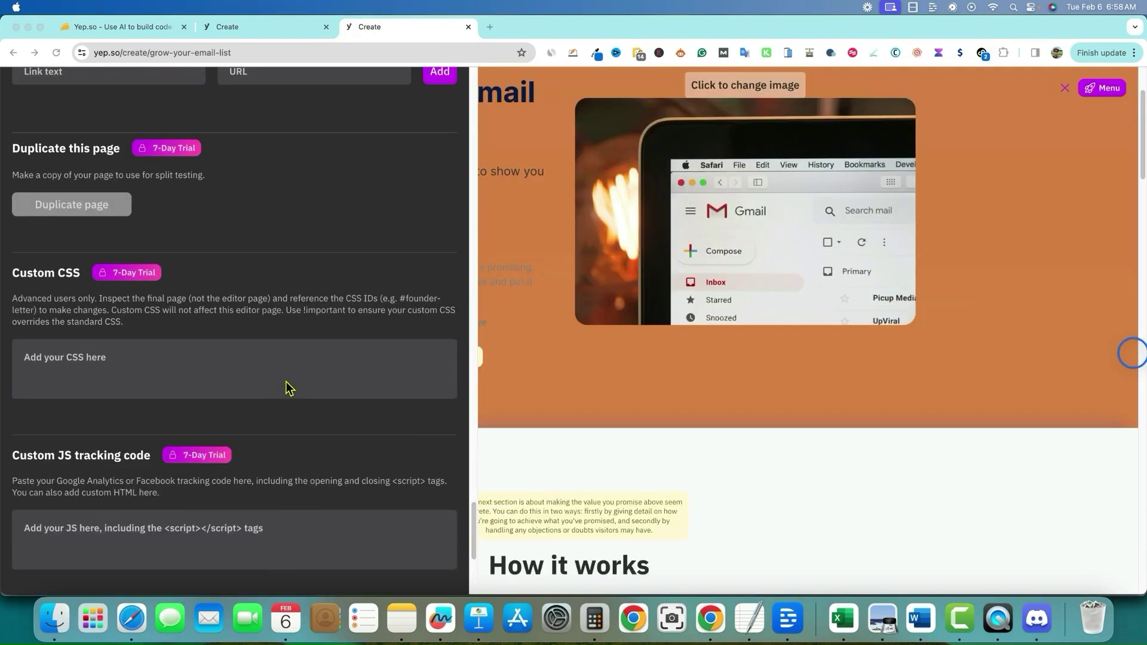
{"action": "scroll", "coordinate": [253, 389], "scroll_direction": "up", "scroll_amount": 5}
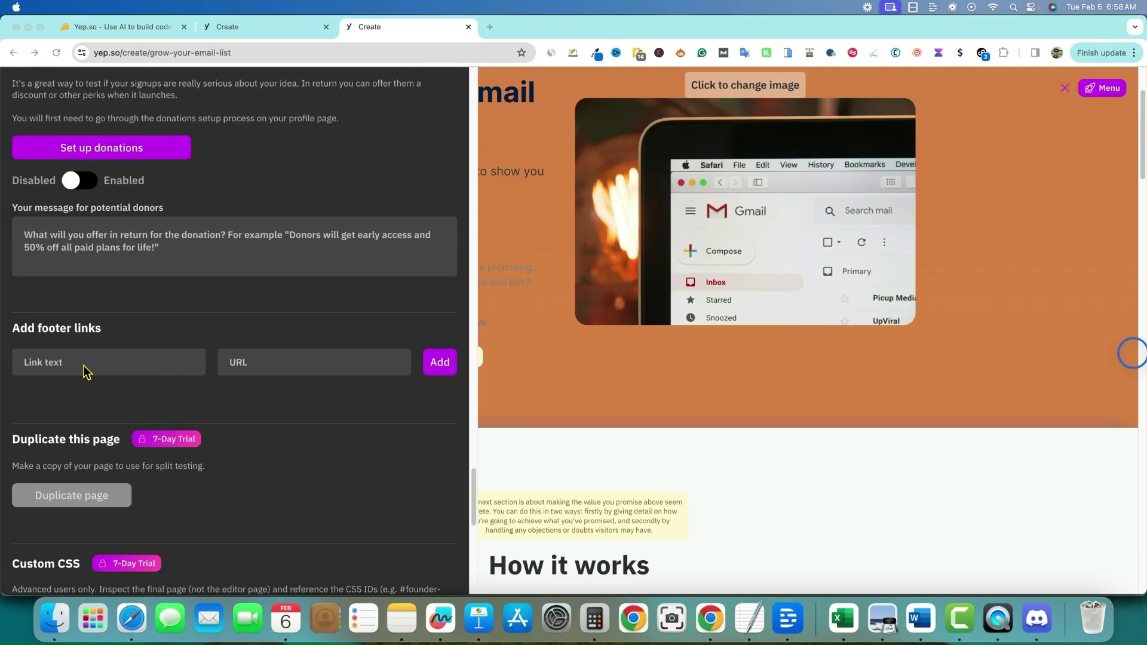
{"action": "left_click", "coordinate": [58, 366]}
{"action": "left_click", "coordinate": [231, 362]}
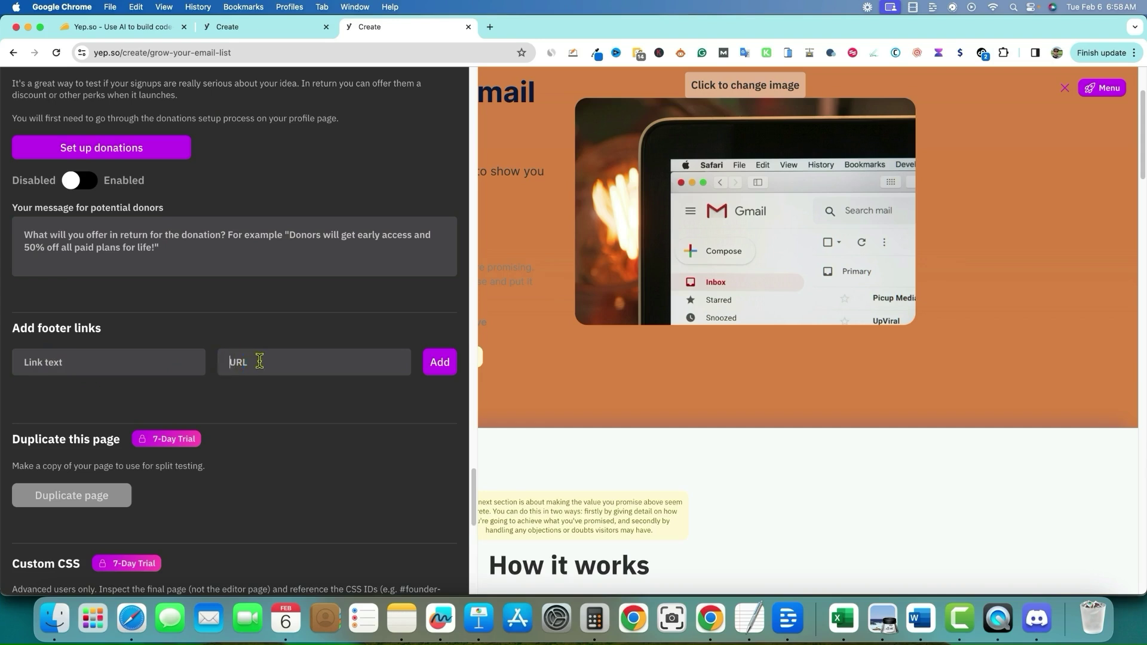
{"action": "left_click", "coordinate": [267, 361]}
{"action": "scroll", "coordinate": [628, 478], "scroll_direction": "down", "scroll_amount": 15}
{"action": "scroll", "coordinate": [244, 356], "scroll_direction": "up", "scroll_amount": 1}
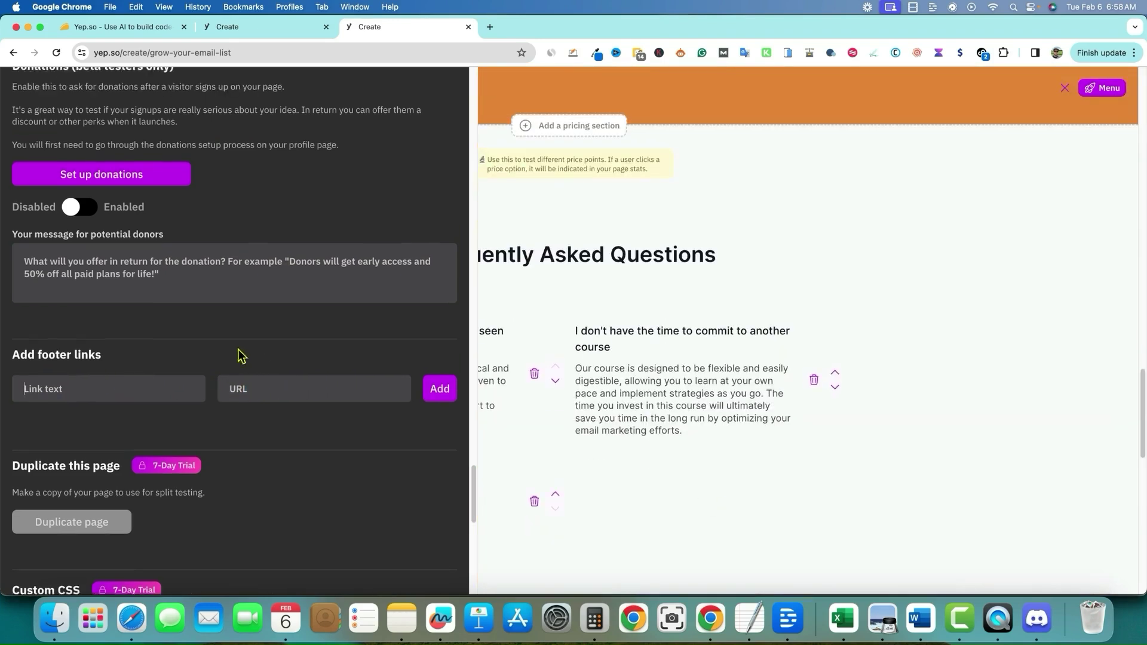
{"action": "scroll", "coordinate": [244, 355], "scroll_direction": "up", "scroll_amount": 3}
{"action": "left_click", "coordinate": [90, 498]}
{"action": "type", "text": "google"}
{"action": "key", "text": "Tab"}
{"action": "type", "text": "google.com"}
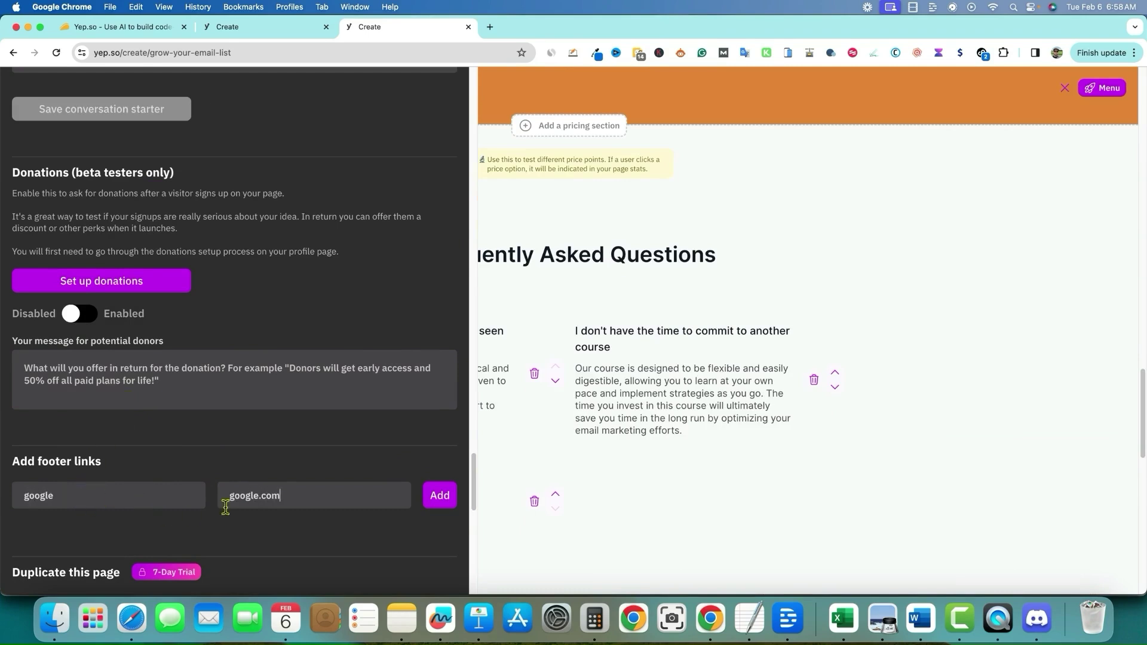
{"action": "left_click", "coordinate": [439, 495]}
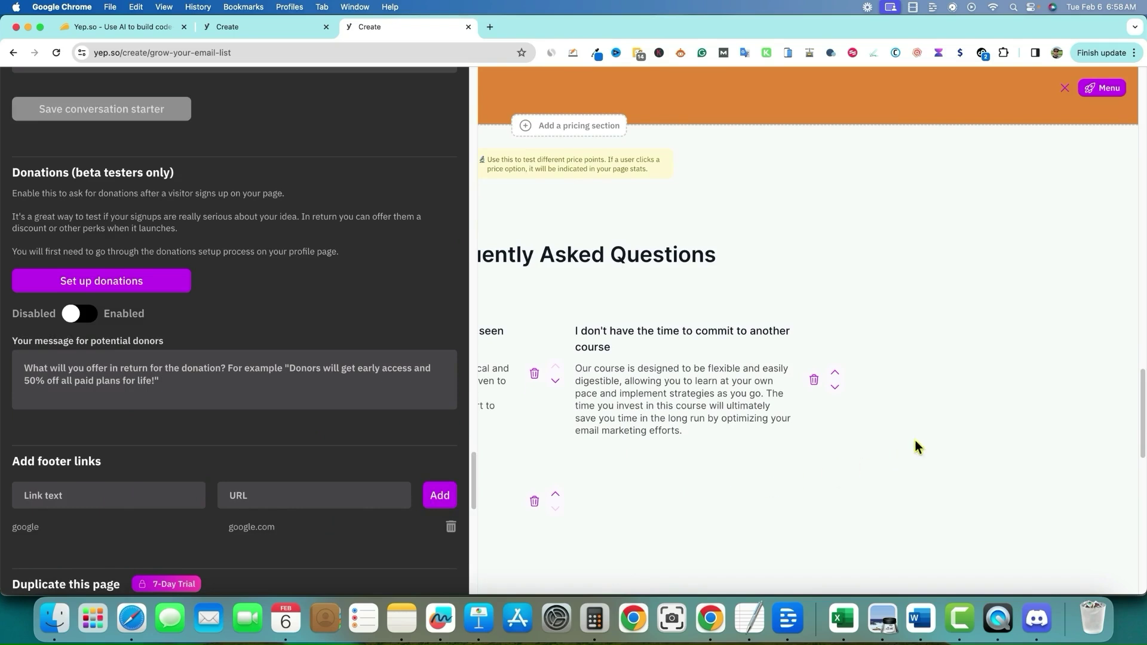
Step: Close the page settings and look through the editor page down to its end for the footer link
{"action": "scroll", "coordinate": [376, 178], "scroll_direction": "up", "scroll_amount": 10}
{"action": "scroll", "coordinate": [376, 178], "scroll_direction": "up", "scroll_amount": 10}
{"action": "scroll", "coordinate": [417, 246], "scroll_direction": "down", "scroll_amount": 15}
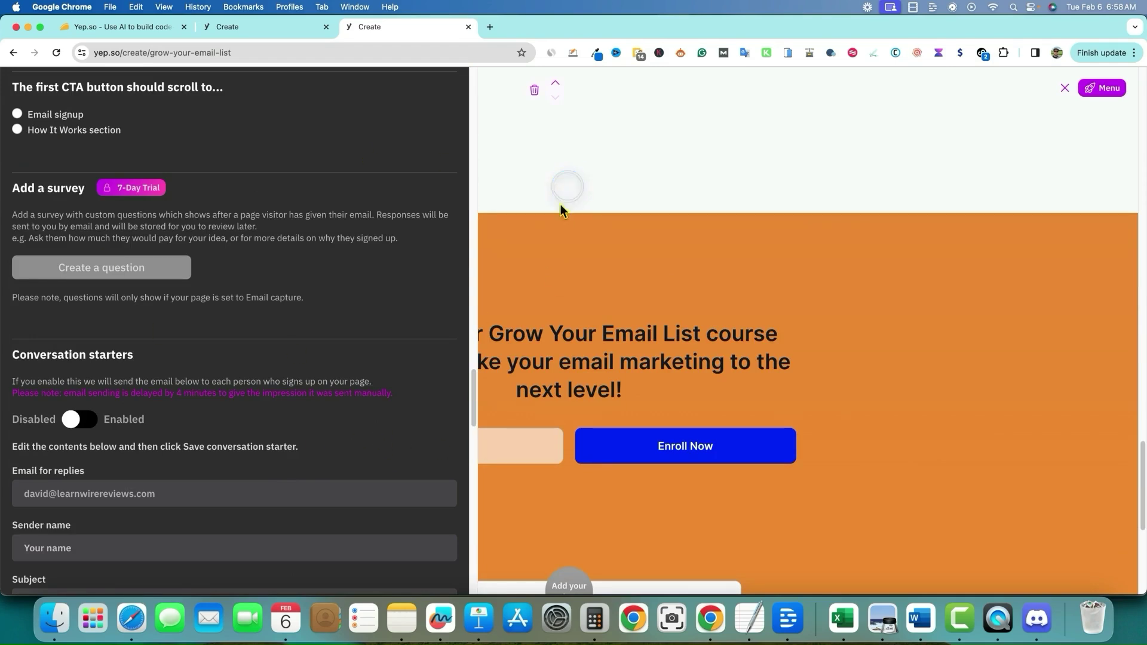
{"action": "scroll", "coordinate": [227, 376], "scroll_direction": "up", "scroll_amount": 3}
{"action": "scroll", "coordinate": [227, 374], "scroll_direction": "up", "scroll_amount": 5}
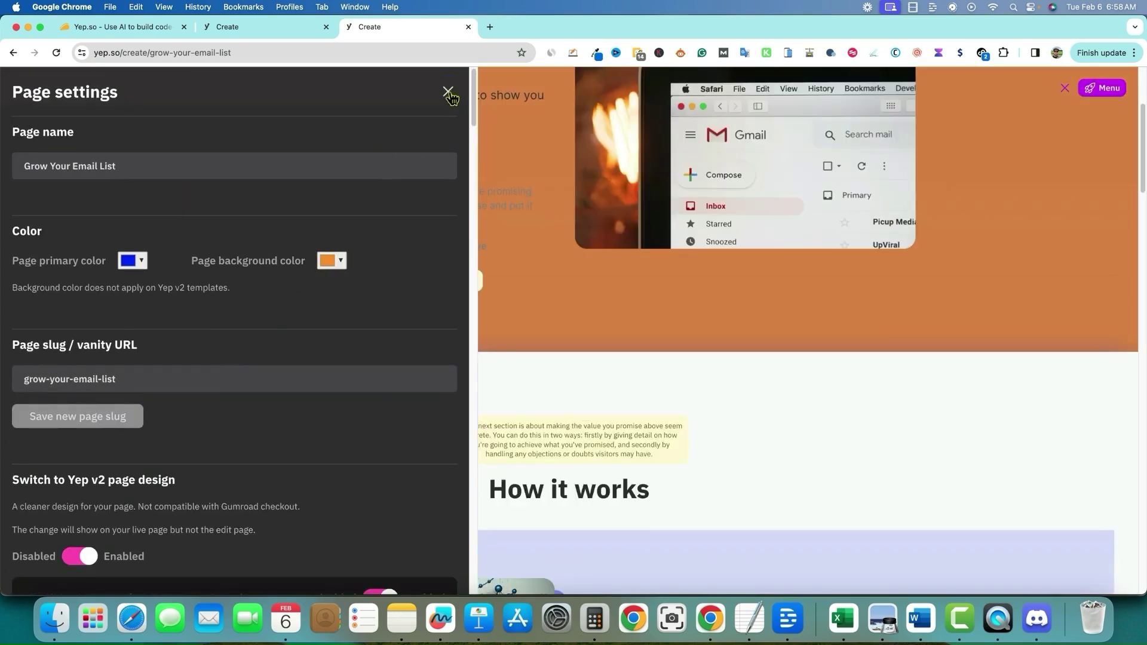
{"action": "left_click", "coordinate": [448, 92]}
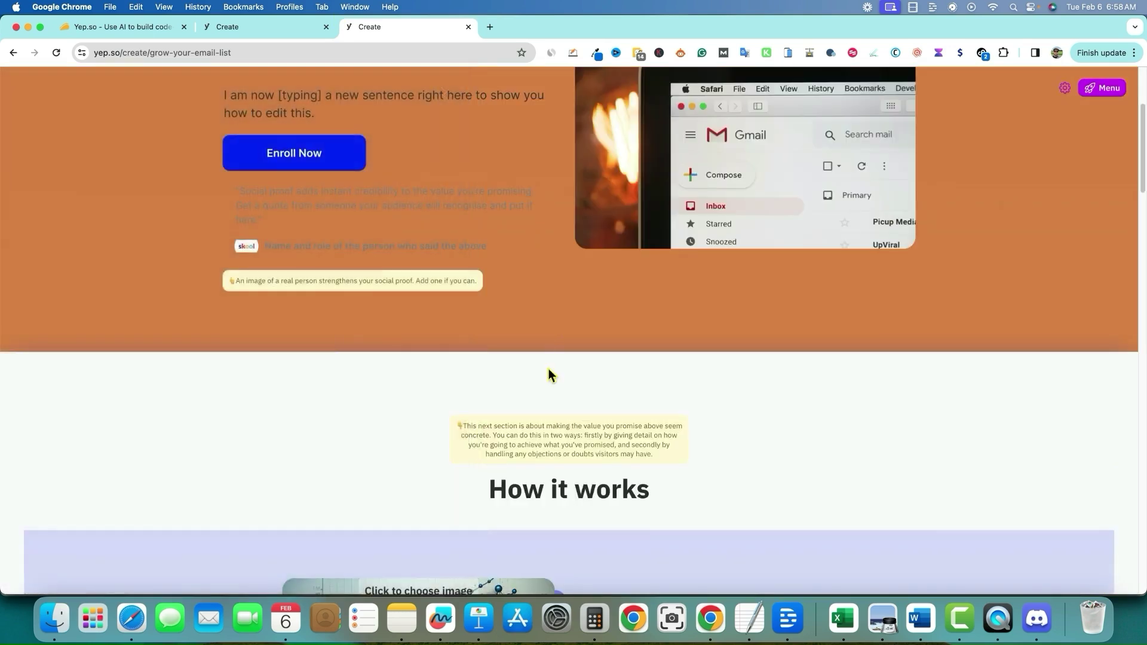
{"action": "scroll", "coordinate": [807, 417], "scroll_direction": "down", "scroll_amount": 5}
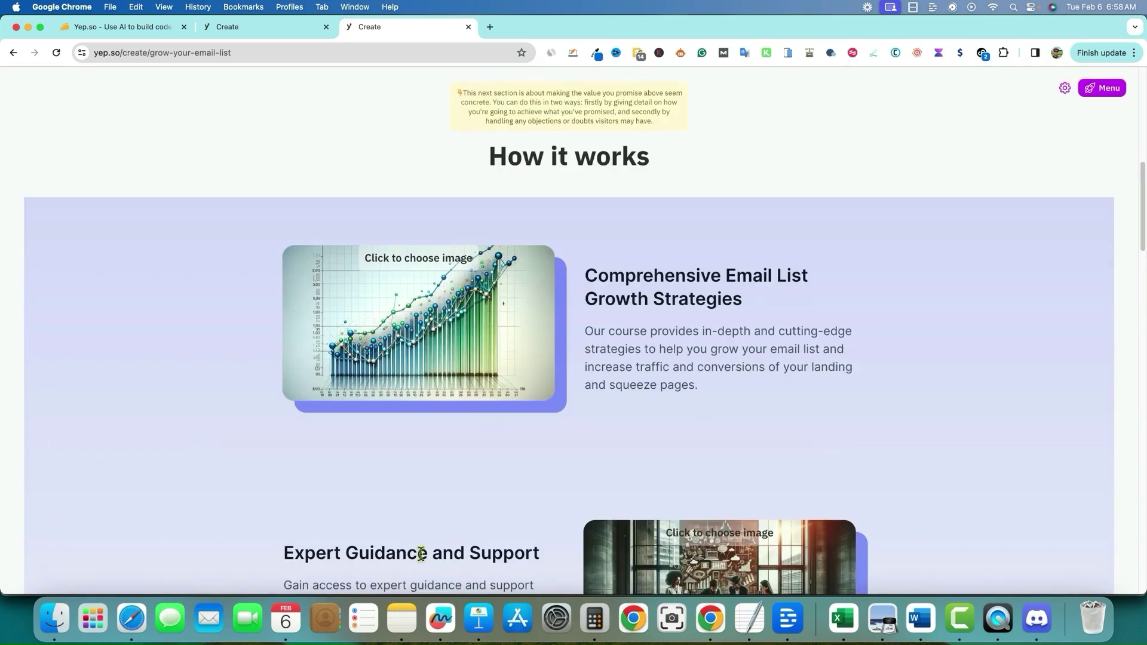
{"action": "scroll", "coordinate": [784, 478], "scroll_direction": "down", "scroll_amount": 20}
{"action": "scroll", "coordinate": [790, 483], "scroll_direction": "down", "scroll_amount": 2}
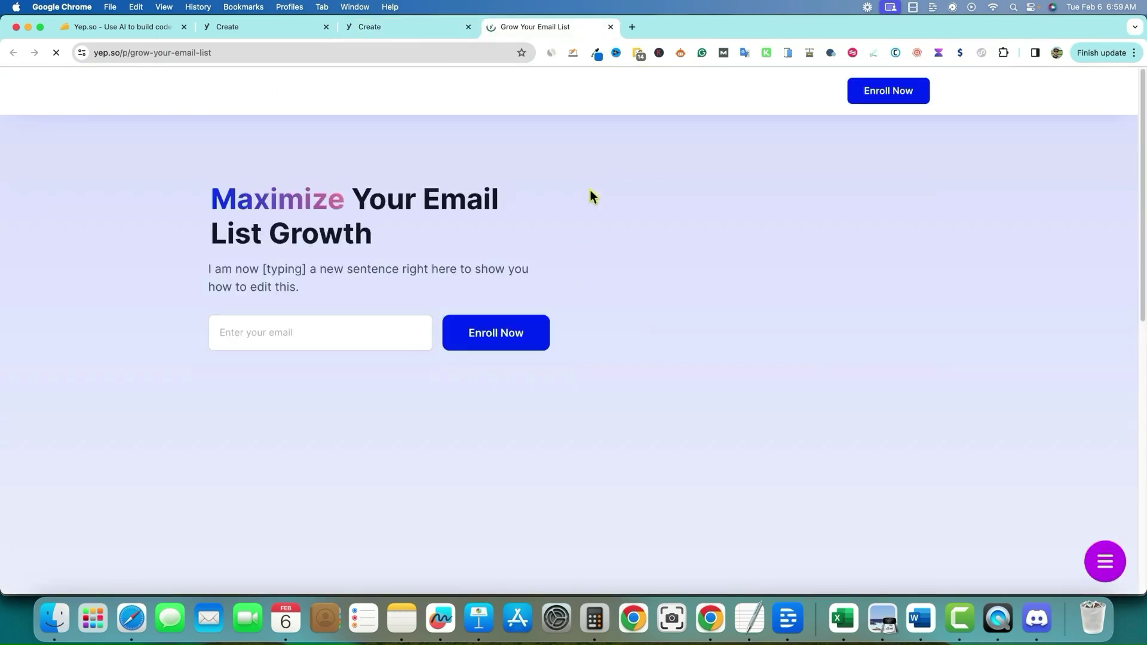
Step: Open the published page and check the "google" link in its footer
{"action": "scroll", "coordinate": [597, 269], "scroll_direction": "down", "scroll_amount": 8}
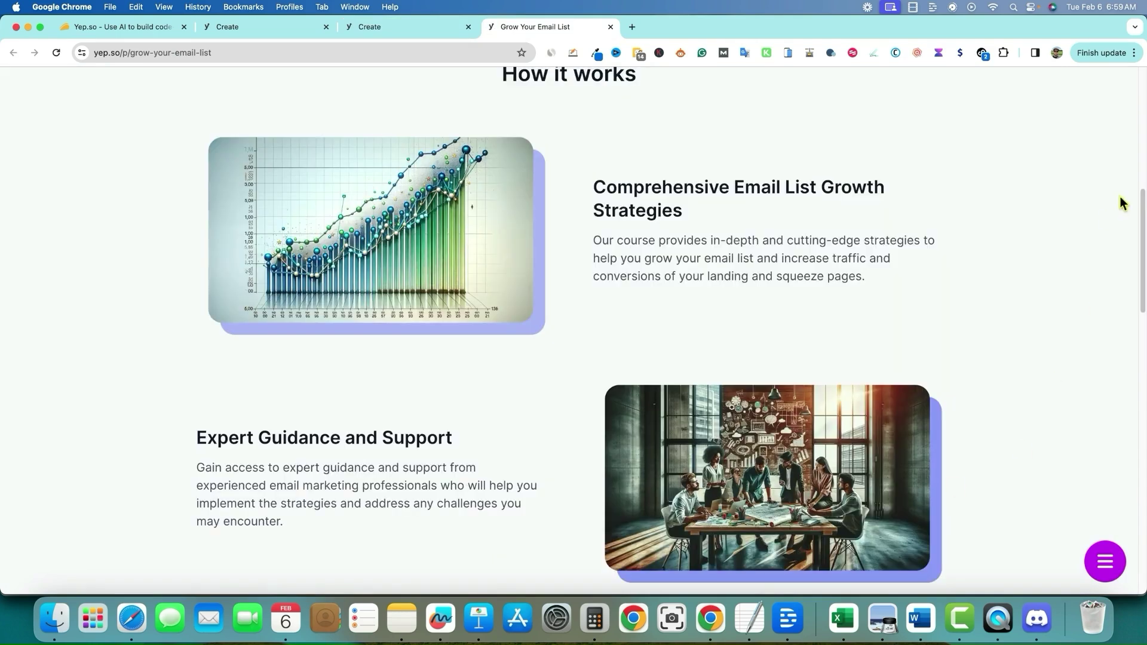
{"action": "left_click_drag", "start_coordinate": [1139, 215], "coordinate": [1135, 515]}
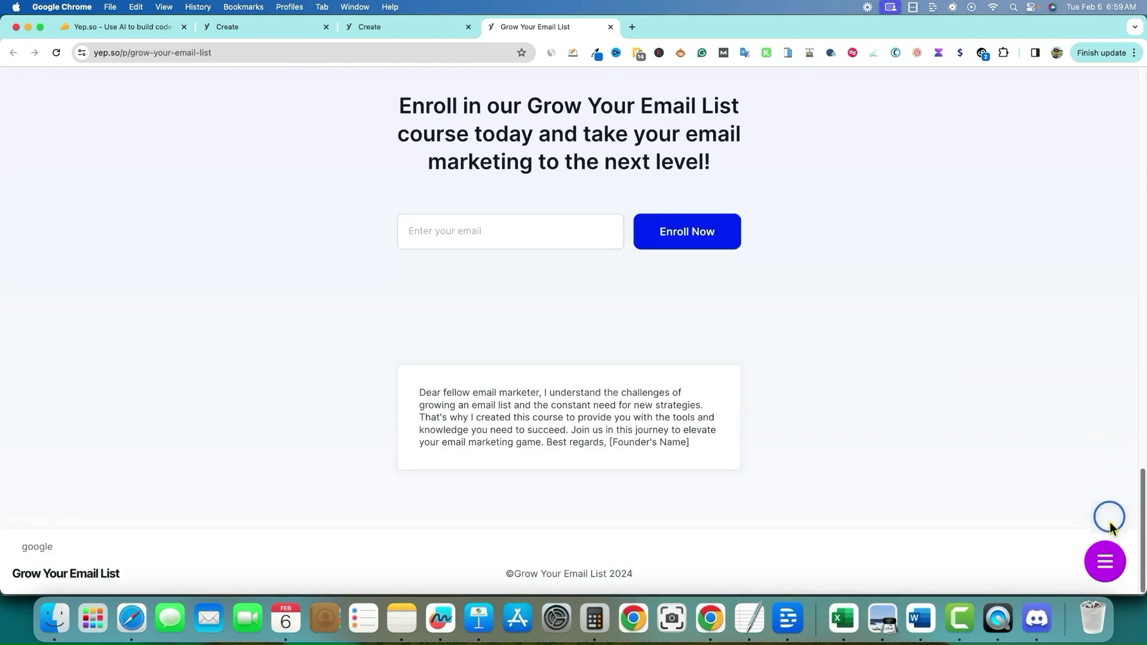
{"action": "left_click", "coordinate": [42, 548]}
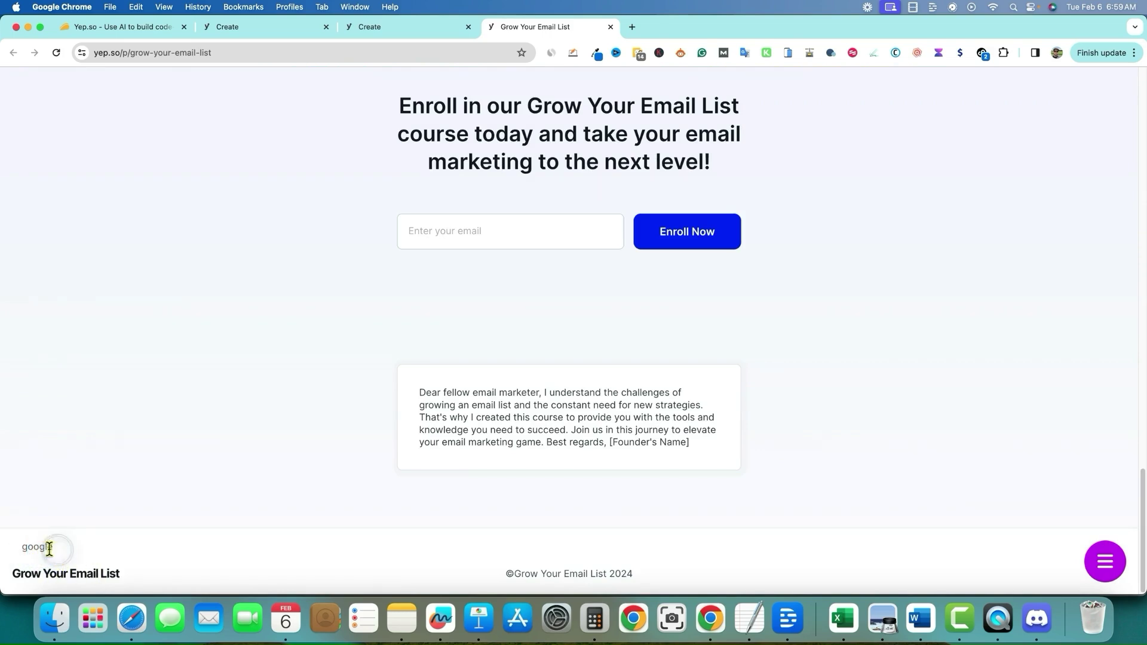
{"action": "left_click", "coordinate": [60, 550]}
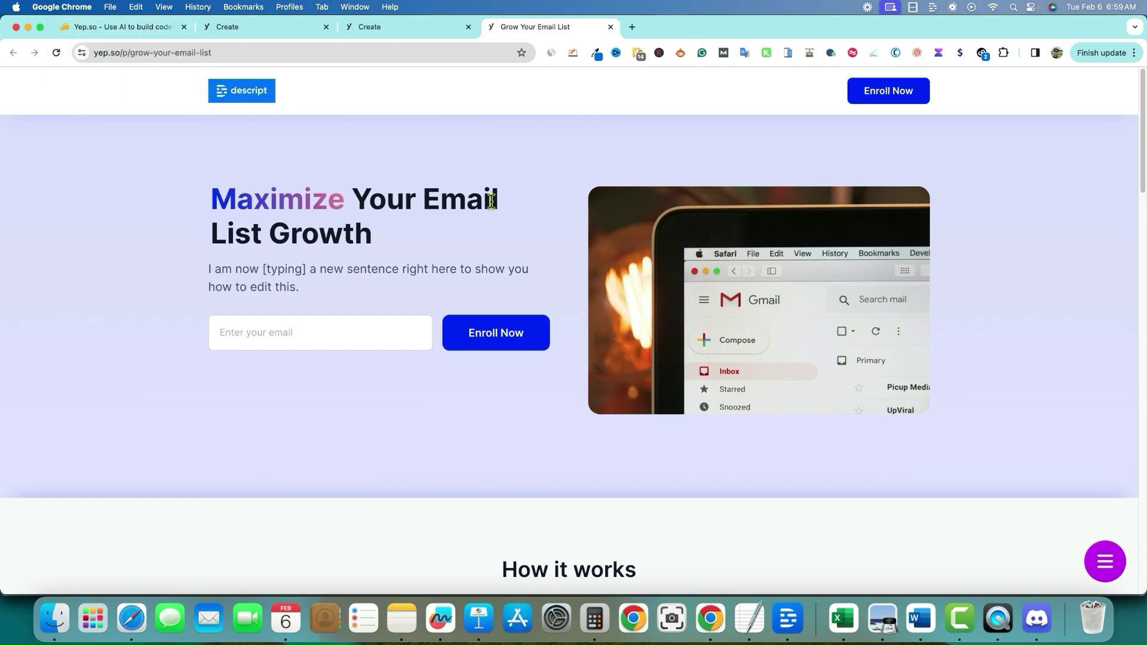
Step: Review the published page's headline, "How it works" section and email signup field
{"action": "left_click_drag", "start_coordinate": [500, 199], "coordinate": [238, 195]}
{"action": "left_click", "coordinate": [360, 232]}
{"action": "left_click_drag", "start_coordinate": [376, 238], "coordinate": [208, 206]}
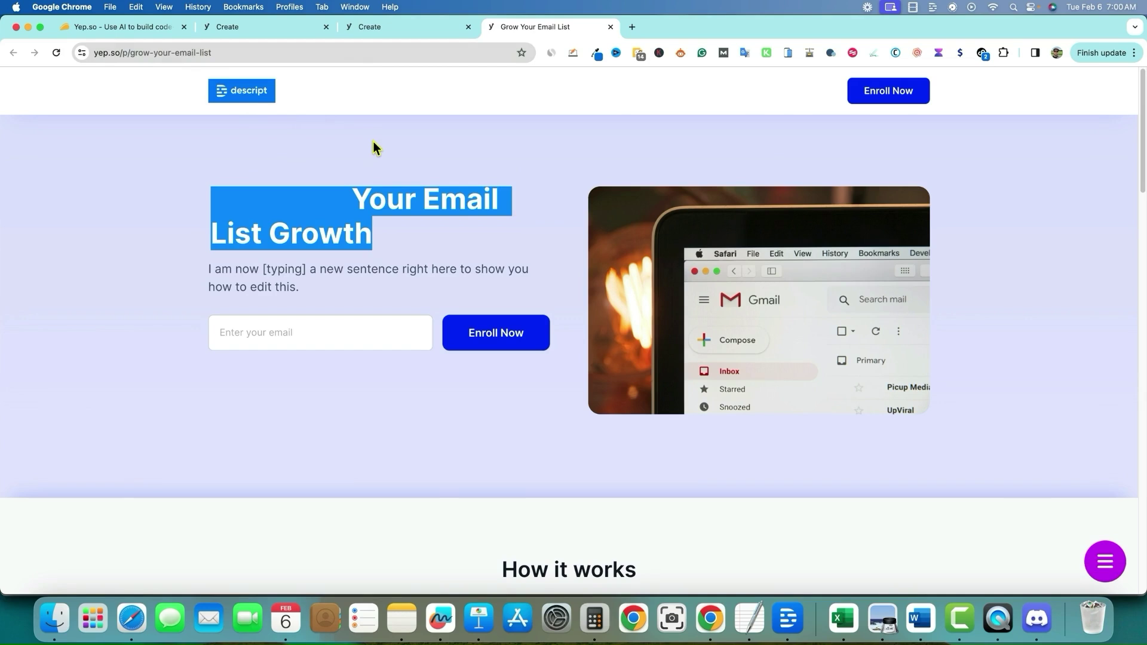
{"action": "left_click", "coordinate": [778, 93]}
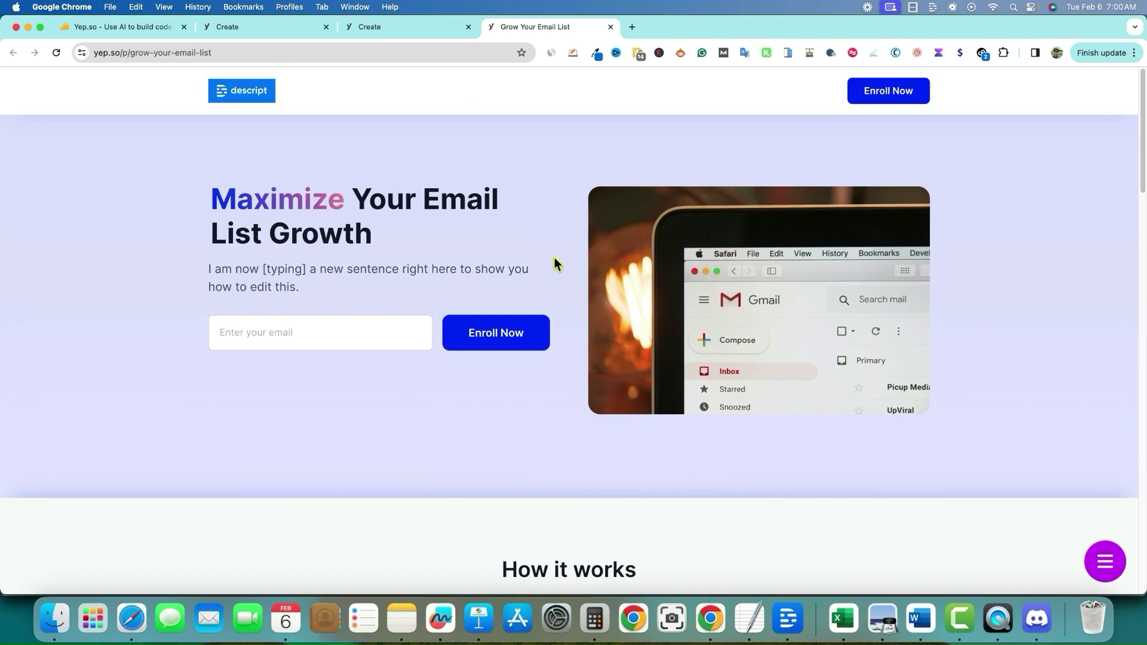
{"action": "scroll", "coordinate": [554, 287], "scroll_direction": "down", "scroll_amount": 10}
{"action": "scroll", "coordinate": [554, 286], "scroll_direction": "up", "scroll_amount": 8}
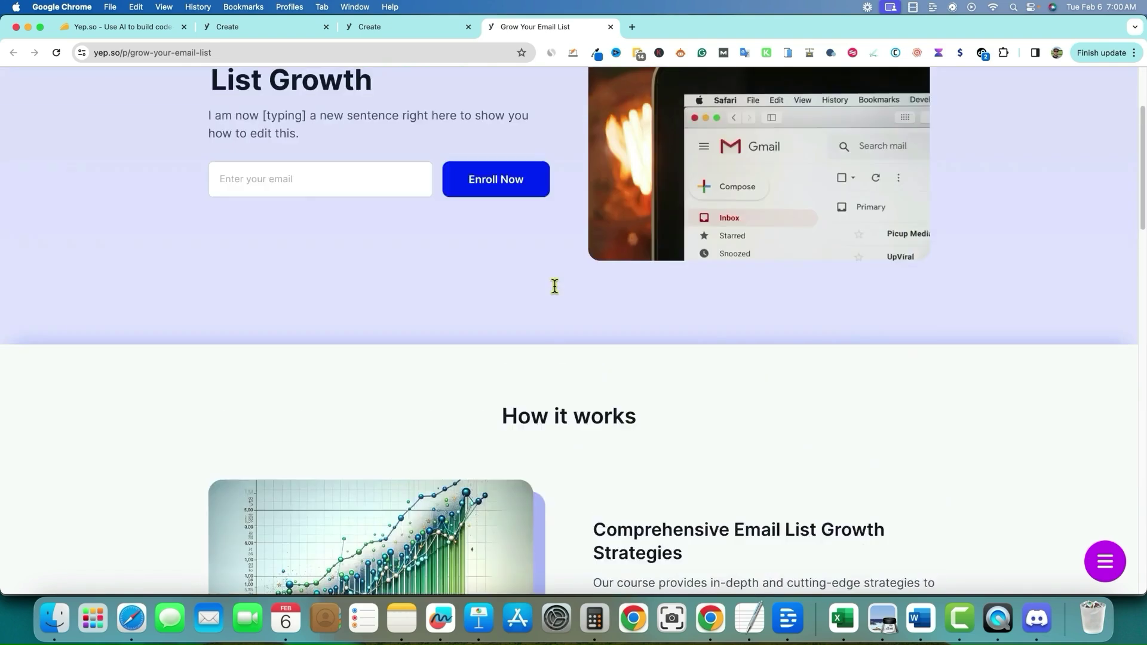
{"action": "scroll", "coordinate": [555, 287], "scroll_direction": "up", "scroll_amount": 3}
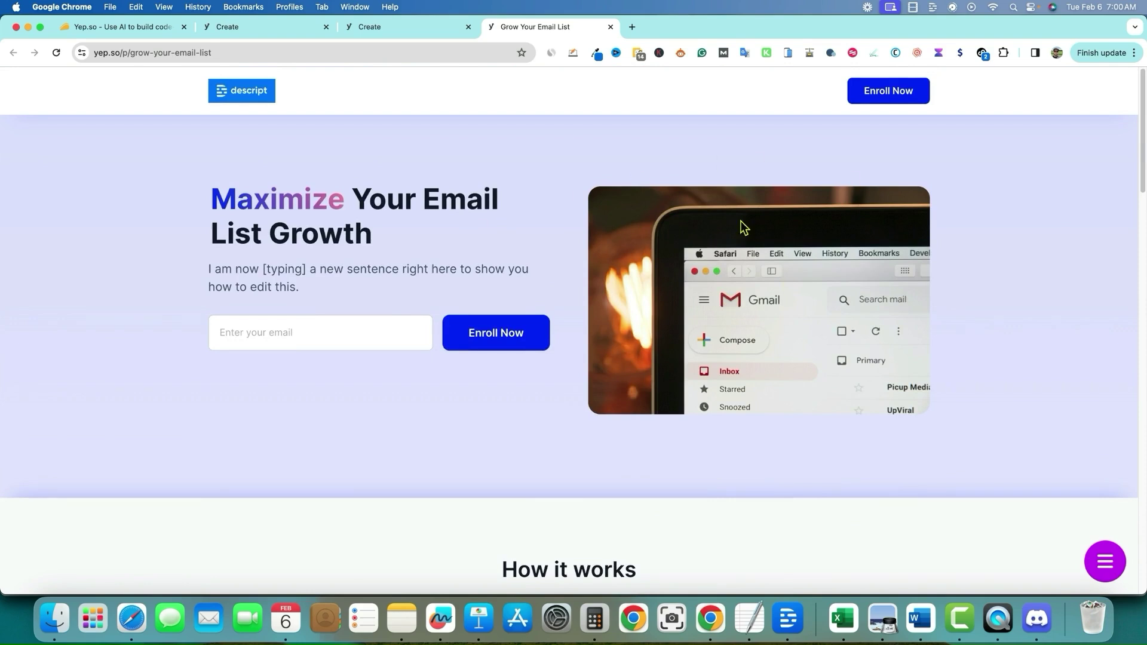
{"action": "scroll", "coordinate": [553, 432], "scroll_direction": "down", "scroll_amount": 5}
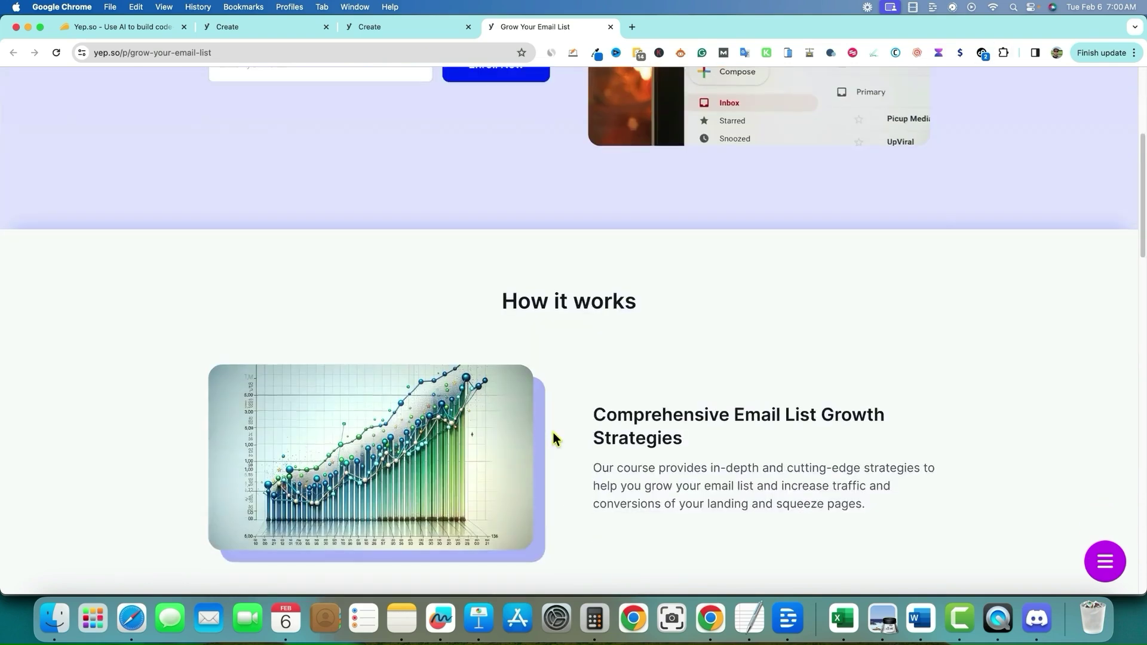
{"action": "scroll", "coordinate": [553, 433], "scroll_direction": "up", "scroll_amount": 5}
{"action": "left_click", "coordinate": [287, 333]}
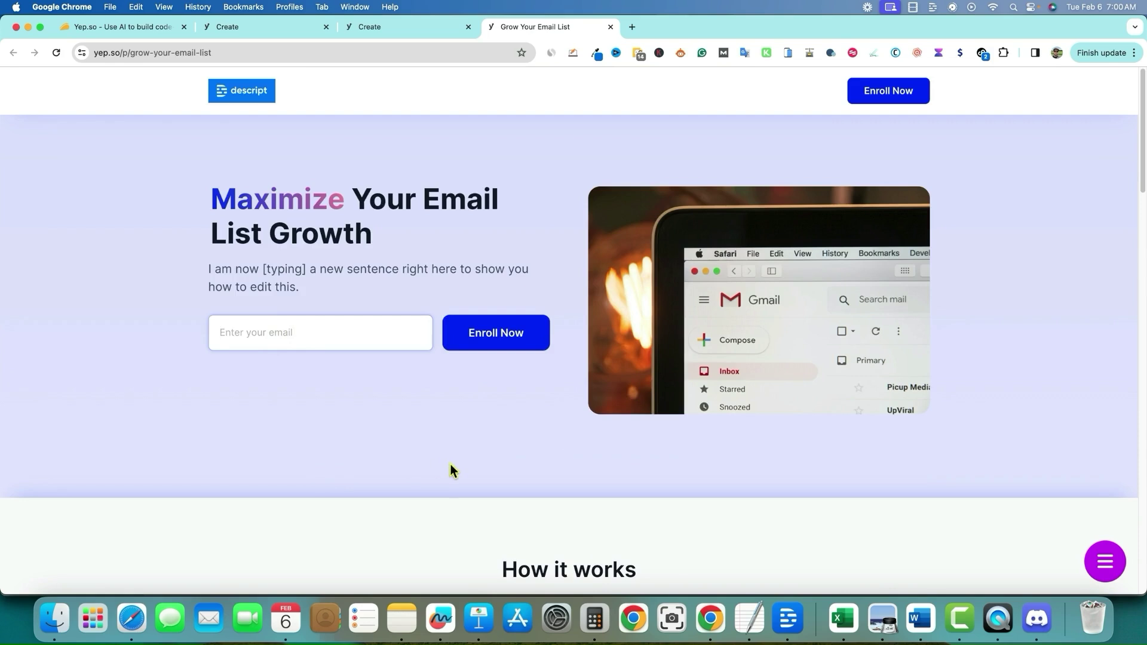
{"action": "left_click", "coordinate": [466, 484]}
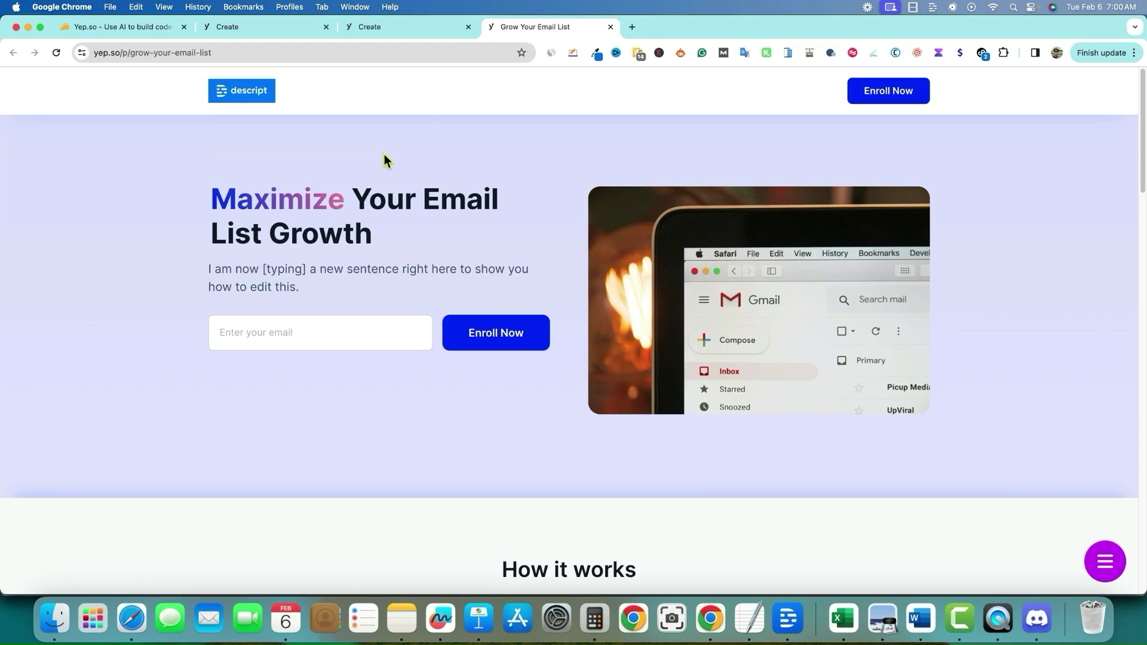
Step: Return to the license tier plans on the AppSumo deal page
{"action": "key", "text": "super+1"}
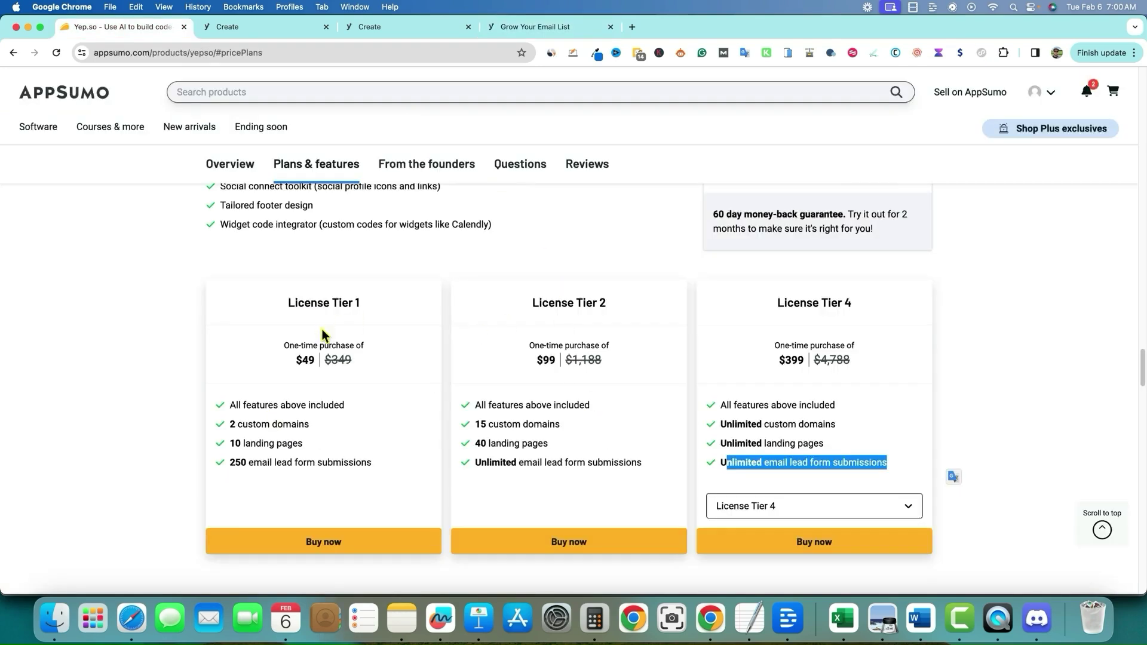